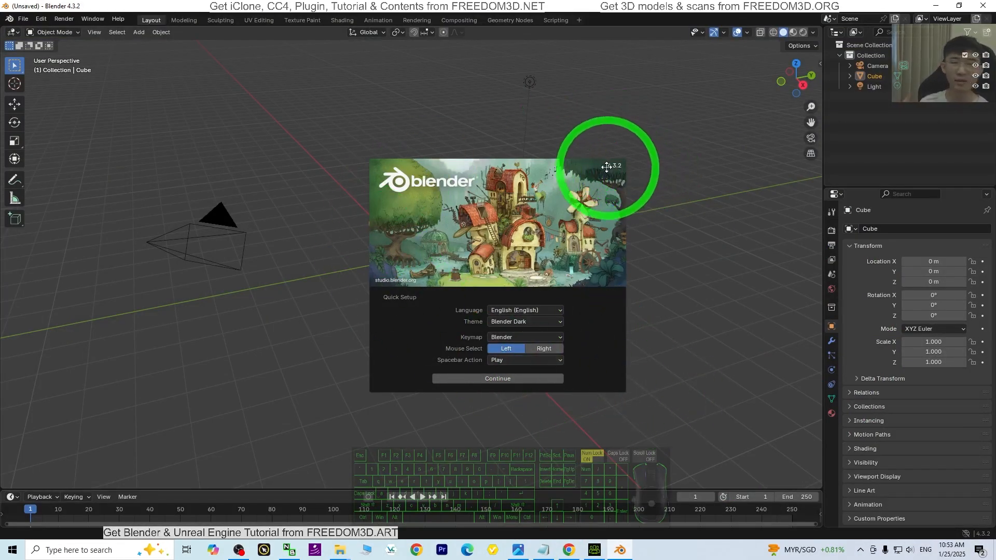
Step: View the Charming Dolls pack page in the browser and return to Character Creator 4
click(947, 6)
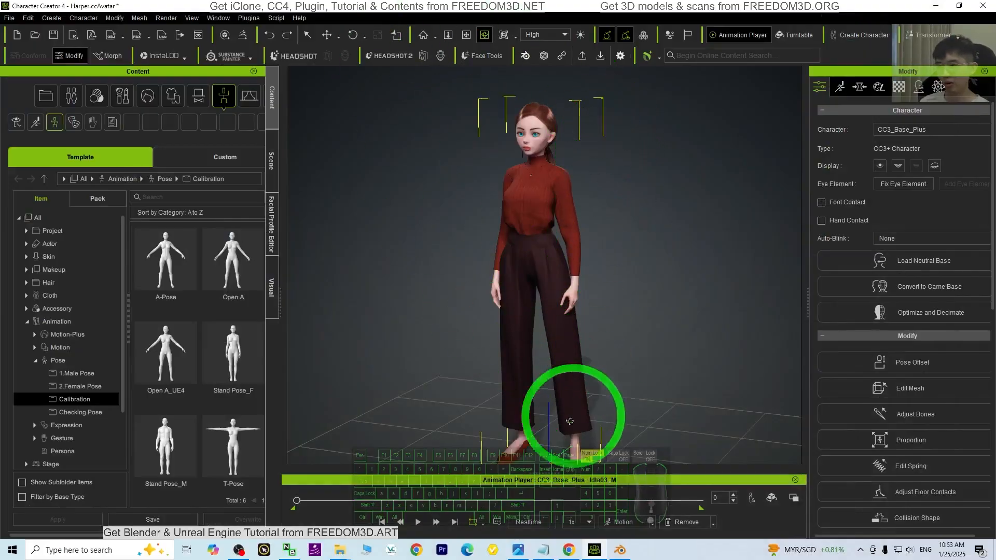
click(570, 551)
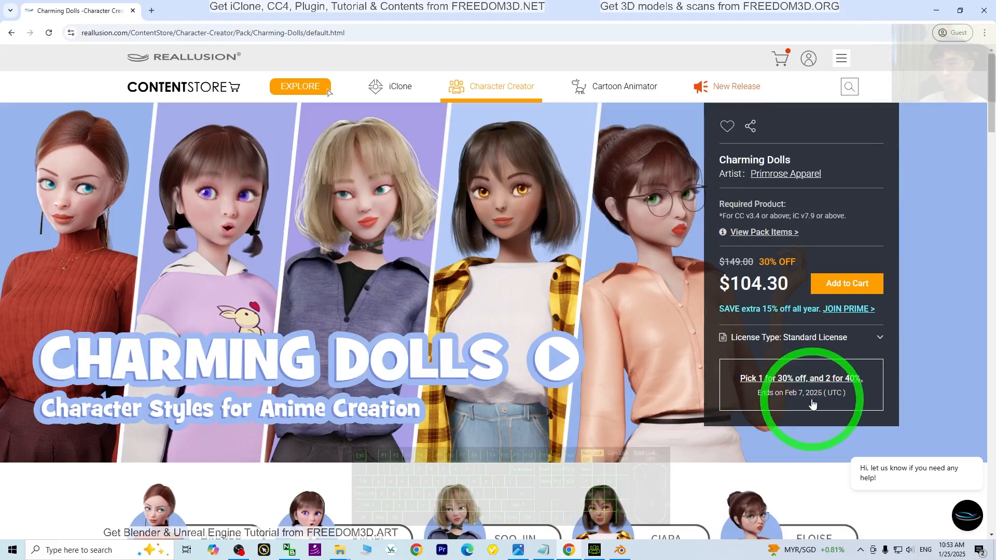
click(595, 551)
click(596, 550)
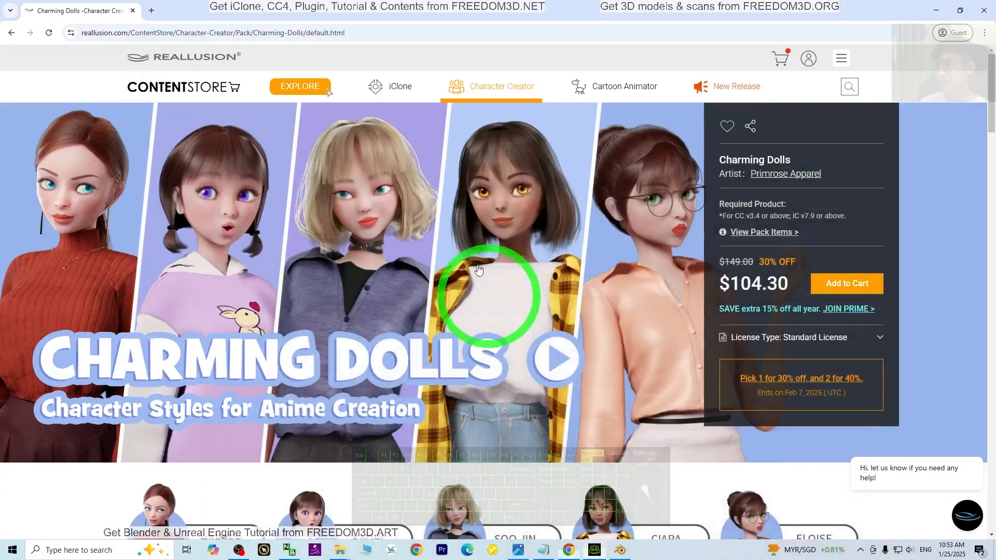
click(935, 12)
click(595, 550)
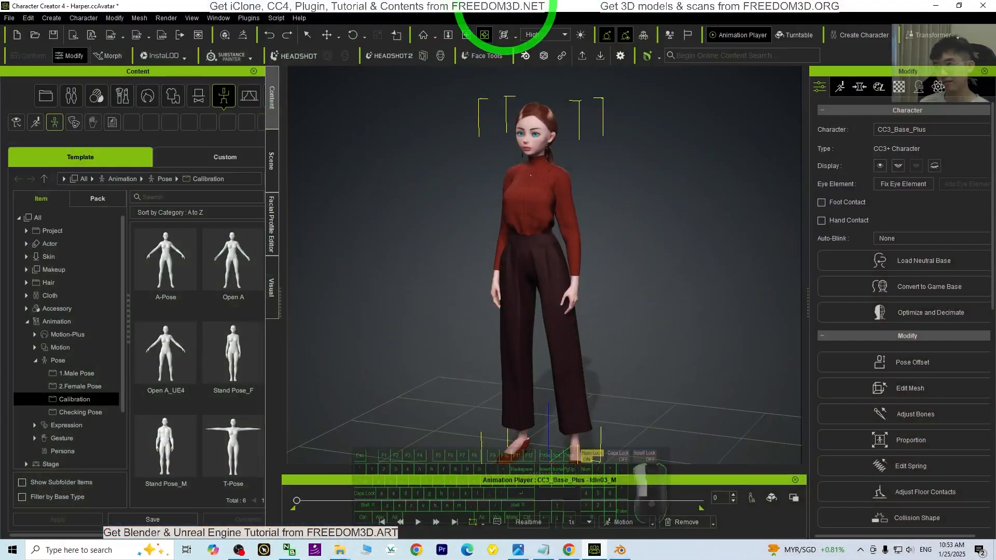
drag(505, 4, 597, 1)
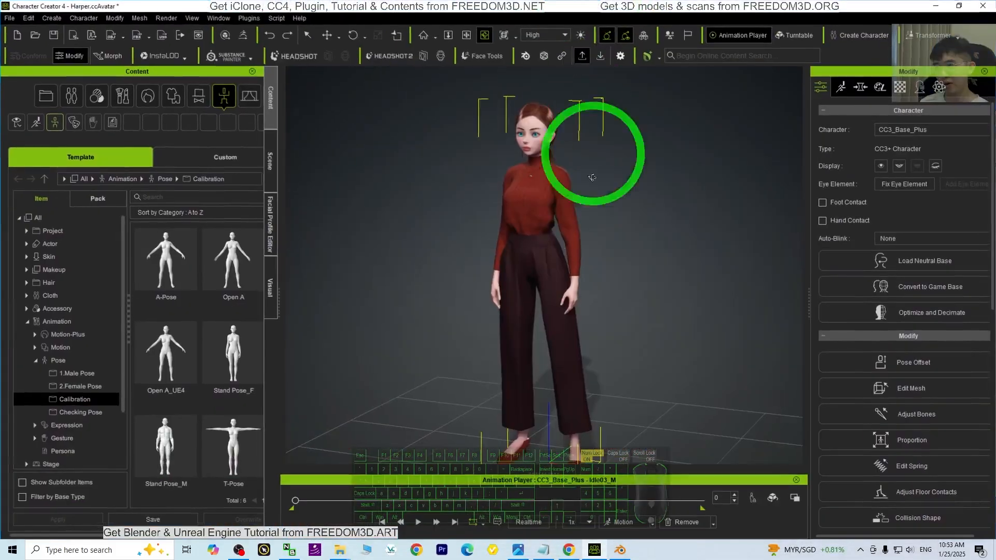
click(620, 550)
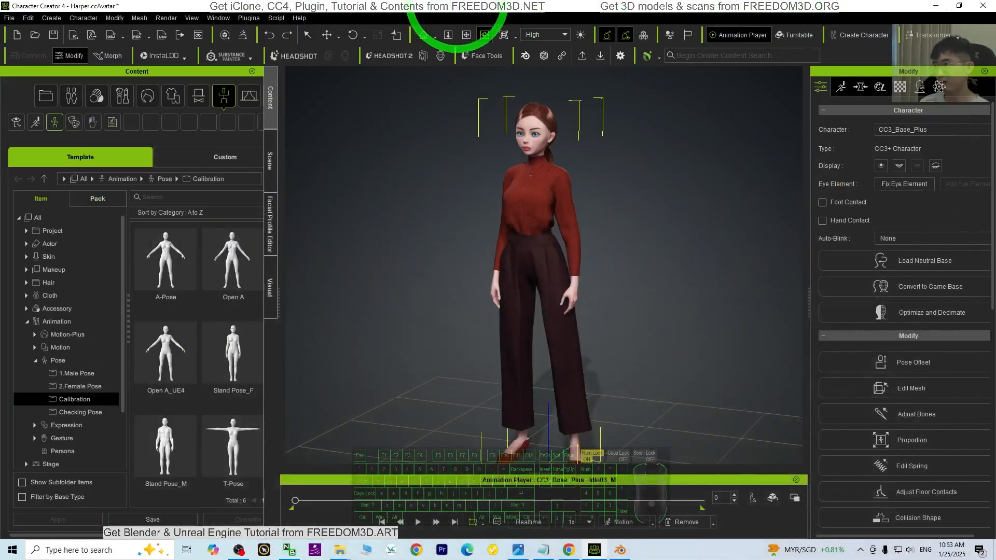
drag(467, 26, 540, 1)
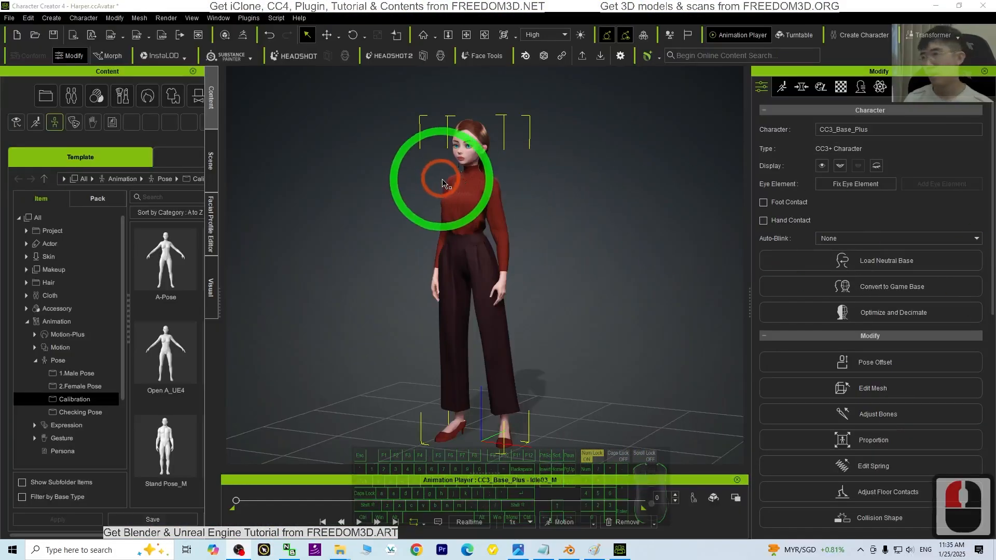
Step: Select all of the character's materials, from Std_Tongue at the start of the material list to jewellery_2 at its end
scroll(525, 211, up, 3)
scroll(493, 171, up, 6)
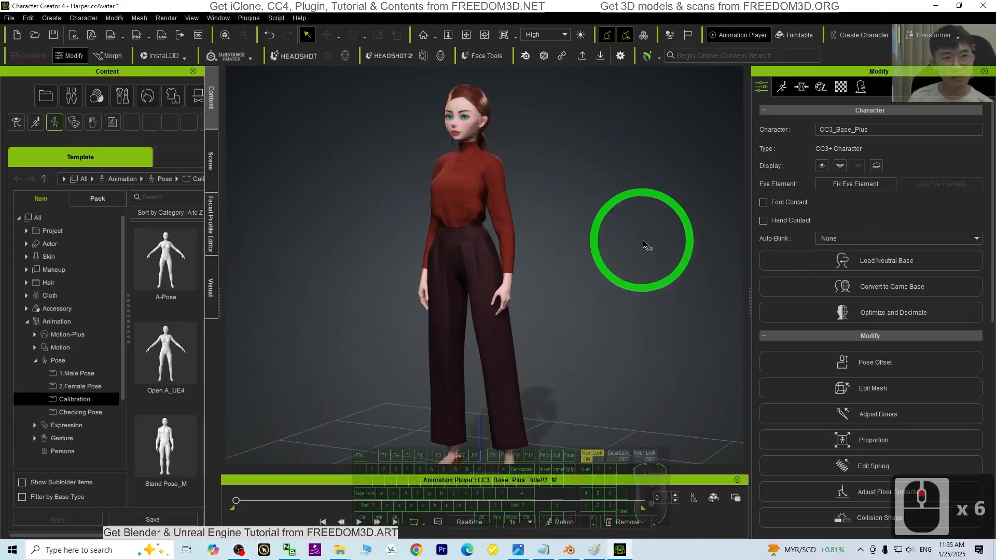
scroll(574, 218, down, 4)
click(841, 87)
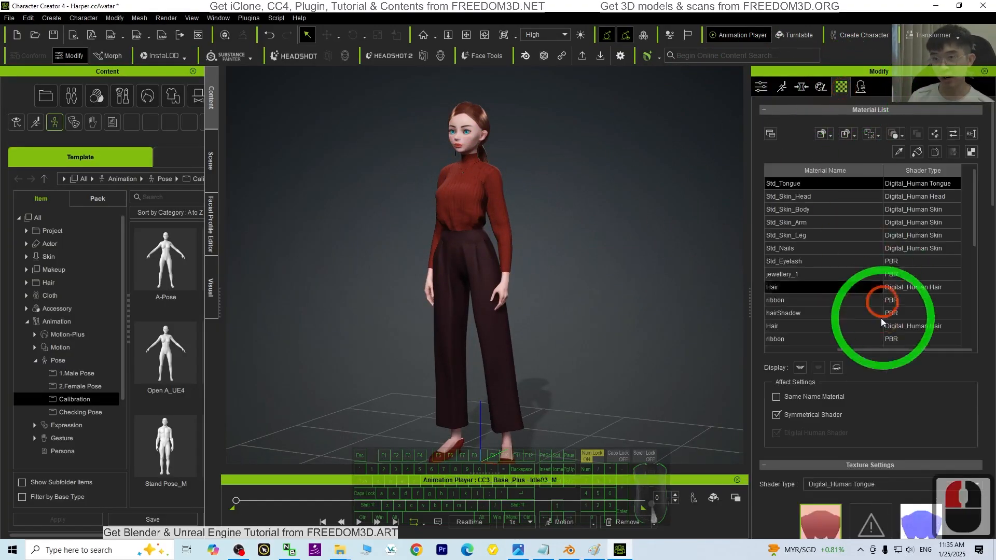
scroll(865, 214, down, 1)
scroll(855, 226, up, 13)
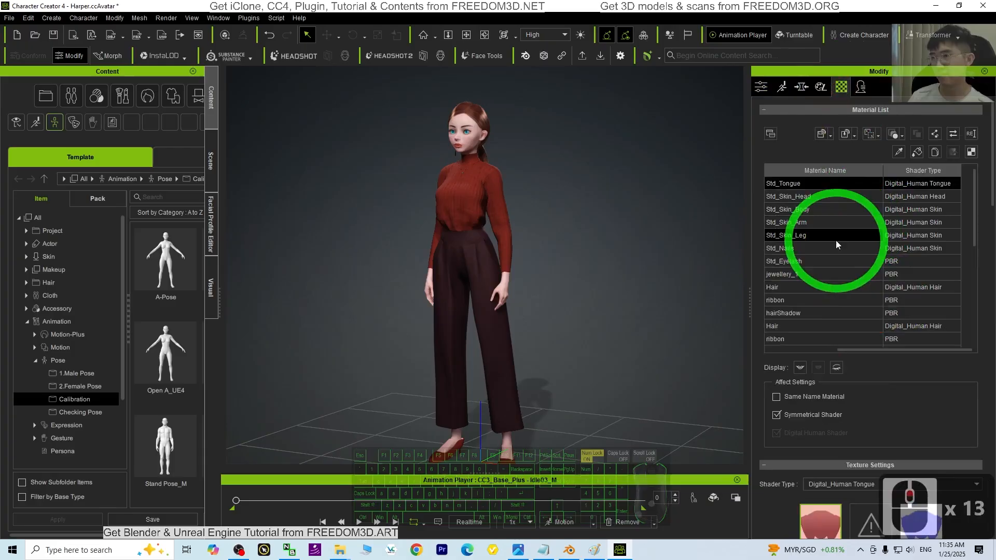
click(824, 183)
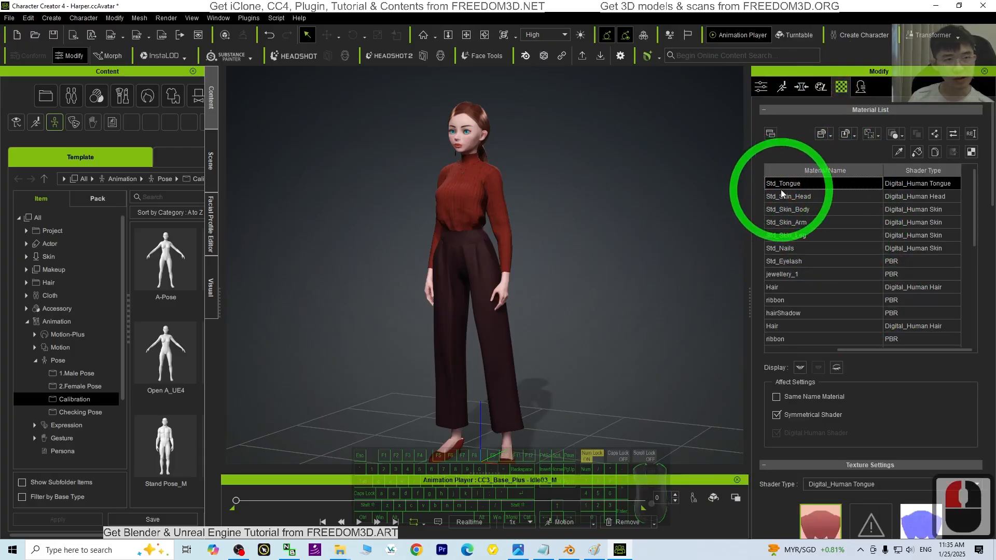
scroll(816, 222, down, 8)
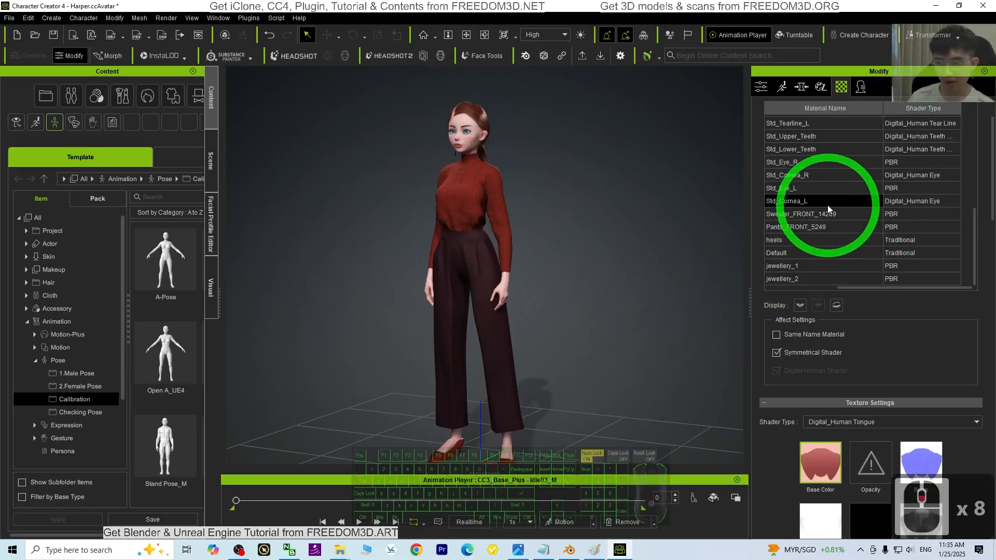
shift+click(815, 280)
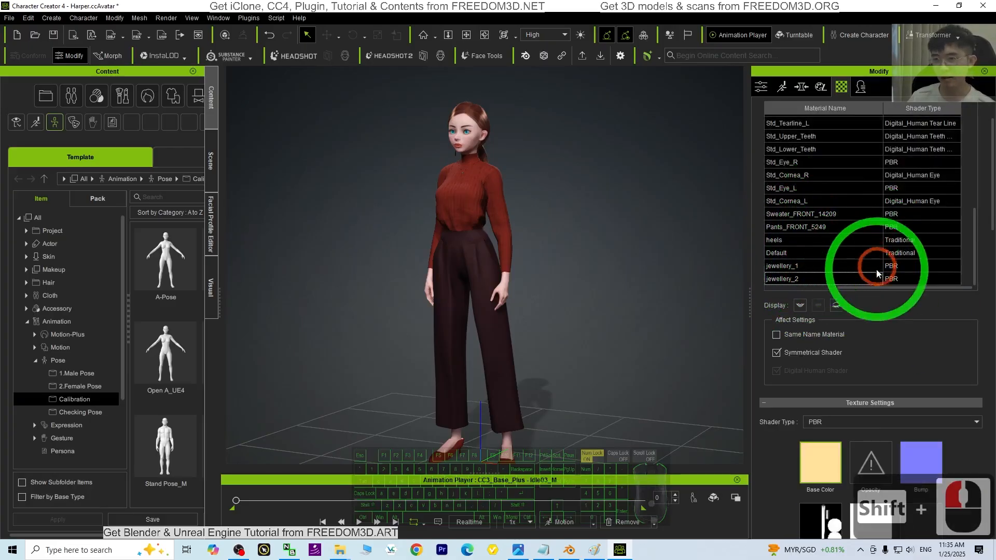
Step: Try to apply the PBR shader type to all the selected materials
scroll(864, 275, up, 5)
scroll(829, 259, down, 4)
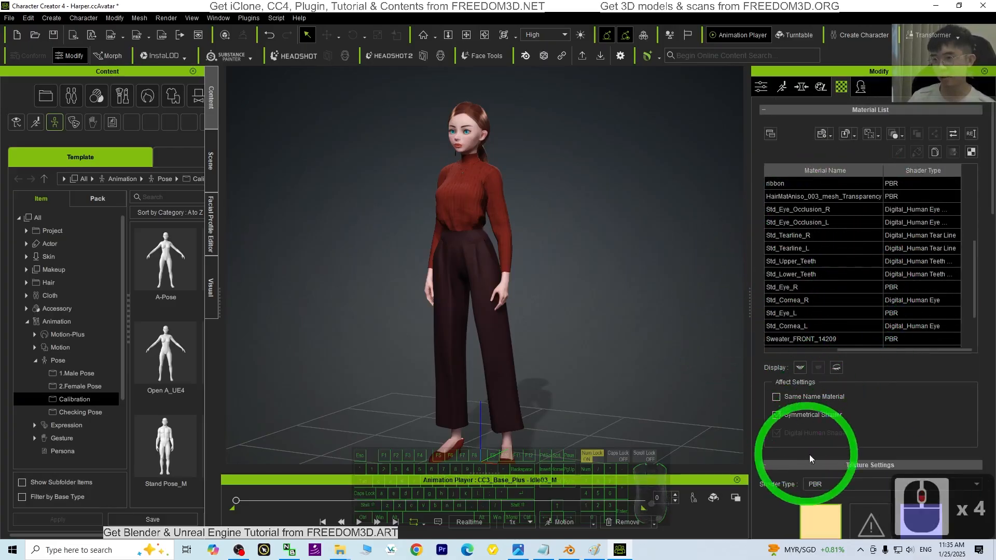
scroll(809, 455, down, 3)
click(836, 393)
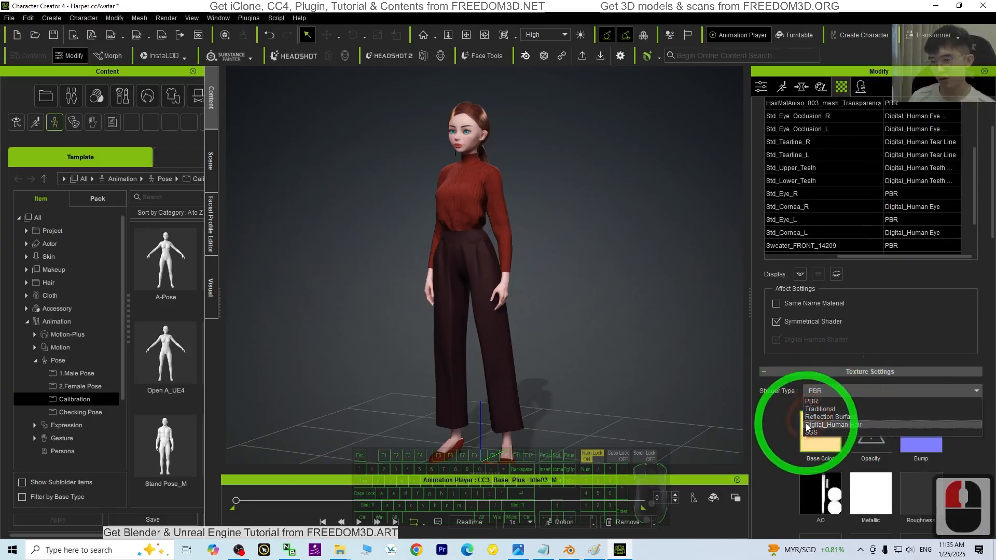
click(814, 402)
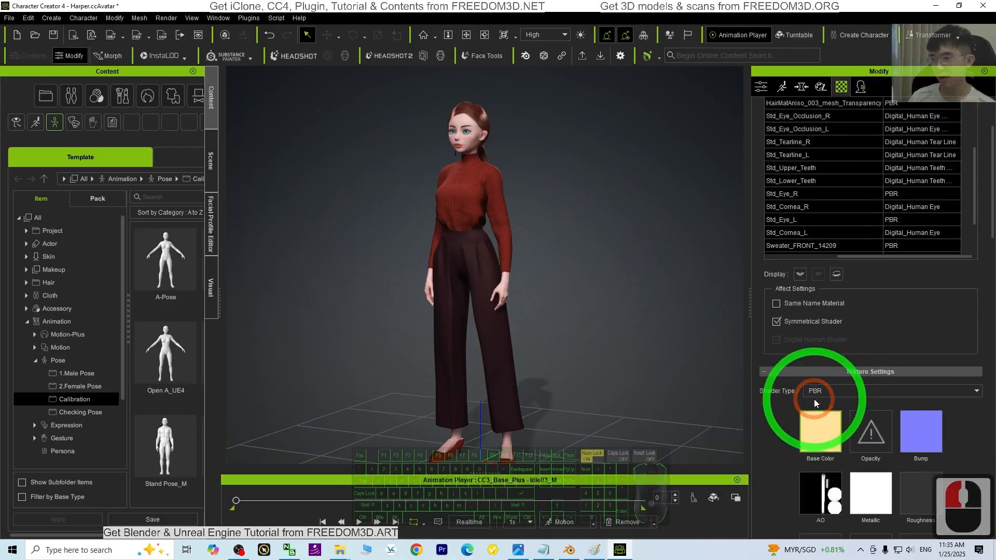
Step: Switch the shader type of all the selected materials to Traditional and back to PBR
click(813, 390)
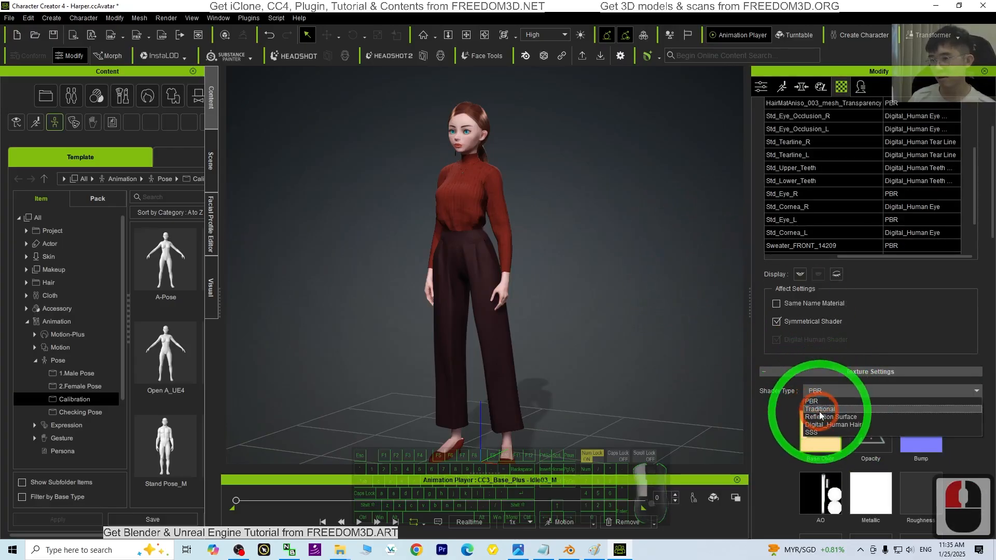
click(819, 410)
click(832, 391)
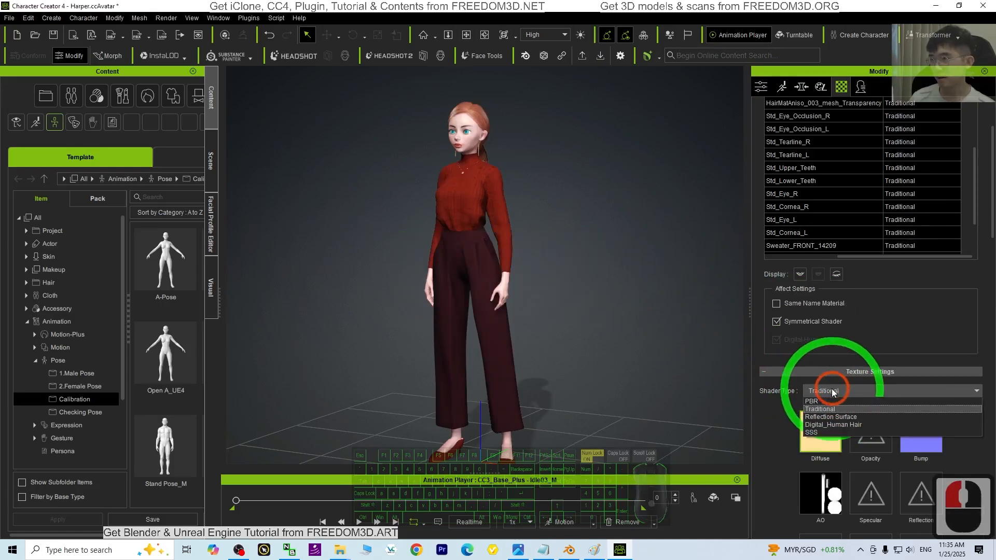
click(826, 403)
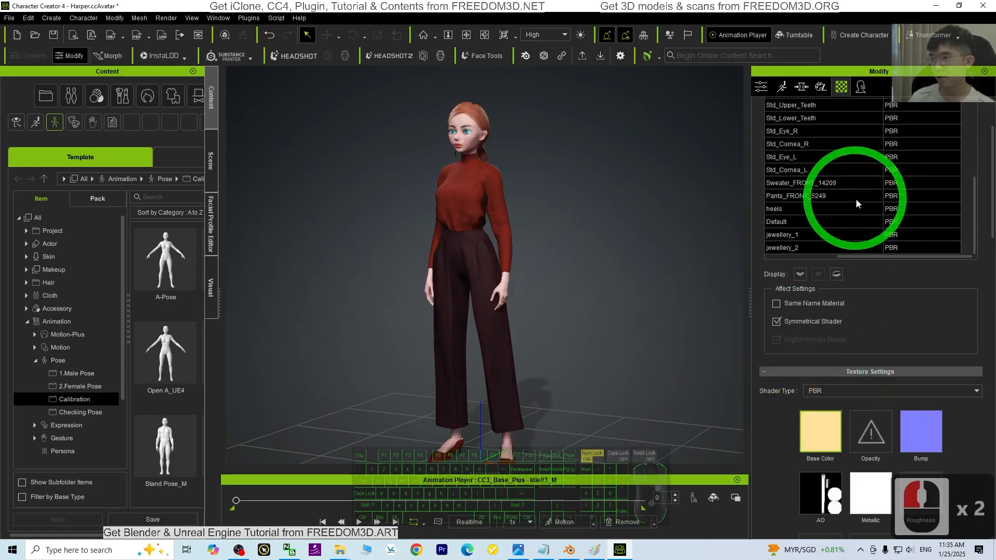
scroll(856, 189, up, 11)
scroll(533, 193, up, 4)
scroll(533, 193, up, 9)
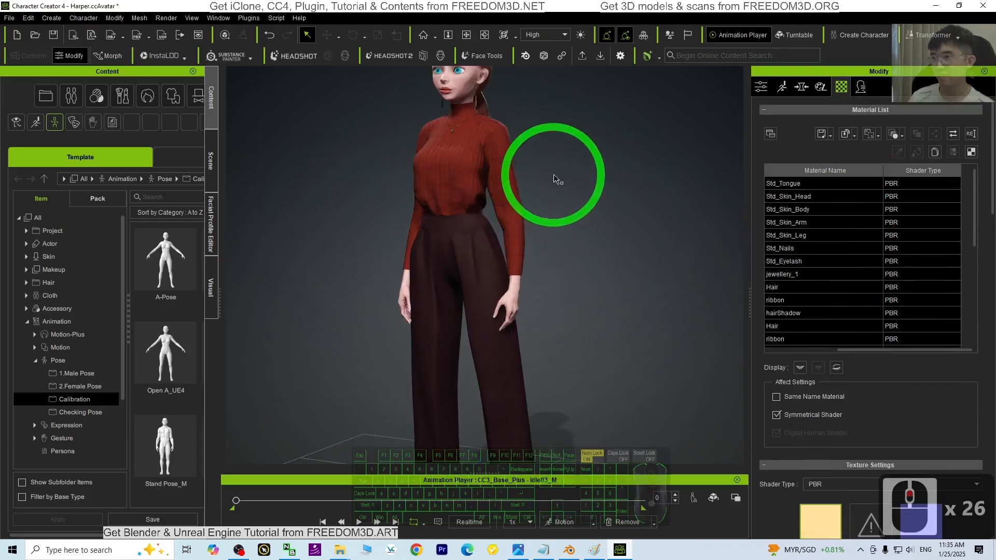
Step: Examine the shader types across the material list and the character's head up close
click(807, 209)
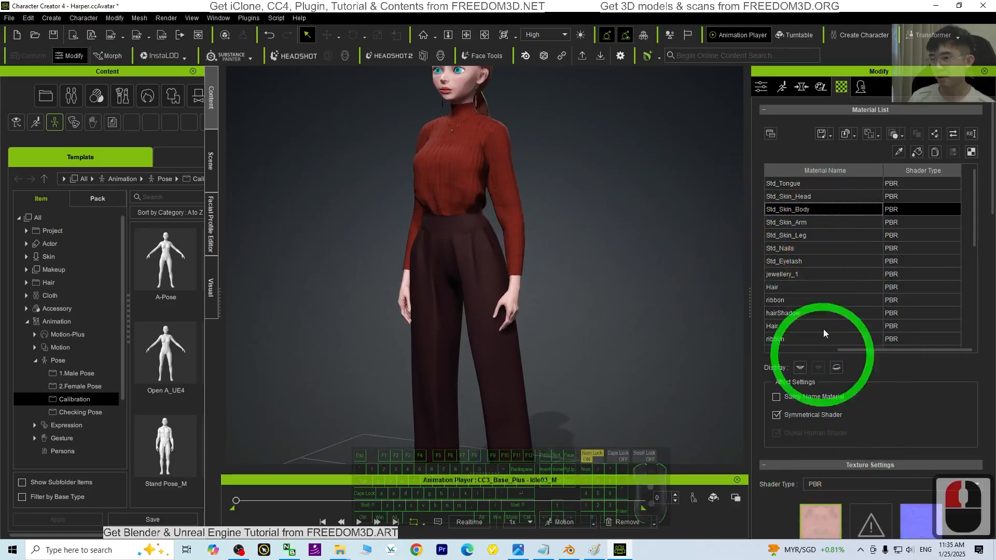
double_click(815, 197)
scroll(860, 255, down, 3)
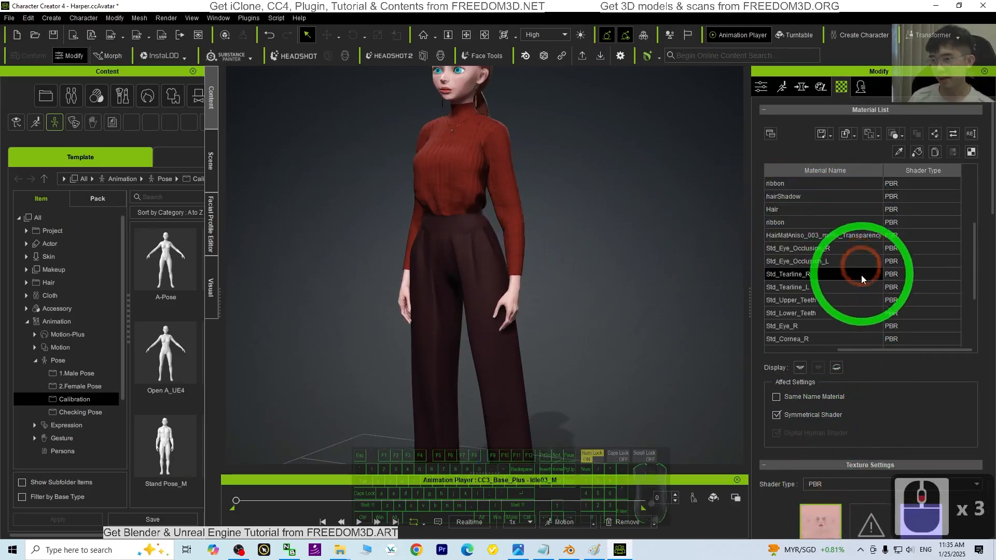
scroll(578, 225, down, 2)
key(x)
drag(492, 134, 512, 268)
scroll(513, 268, up, 20)
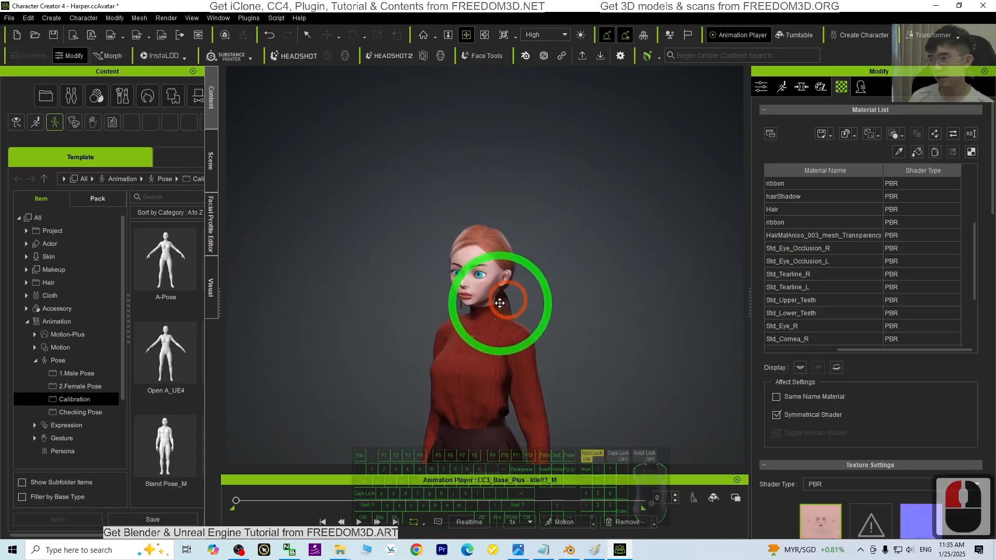
click(799, 184)
scroll(861, 239, up, 5)
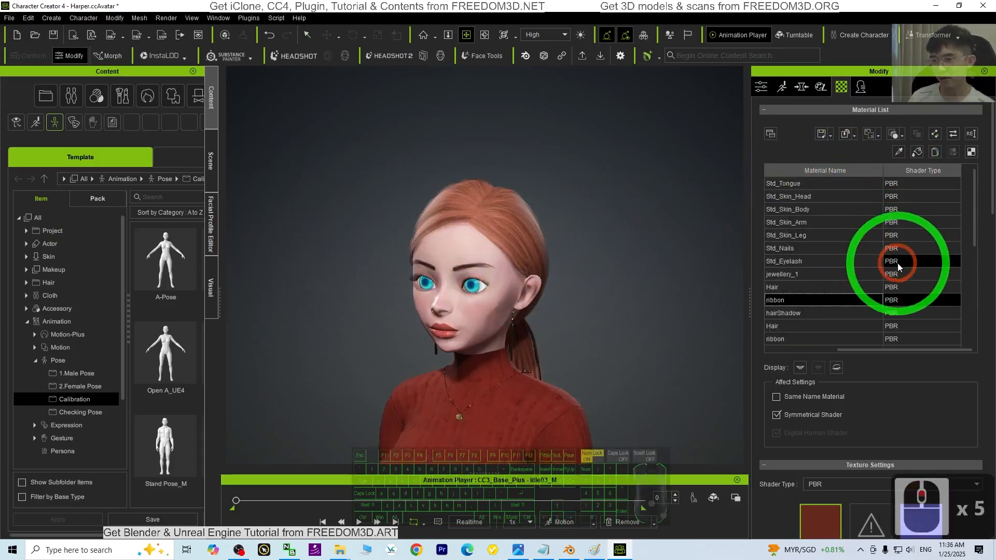
click(812, 190)
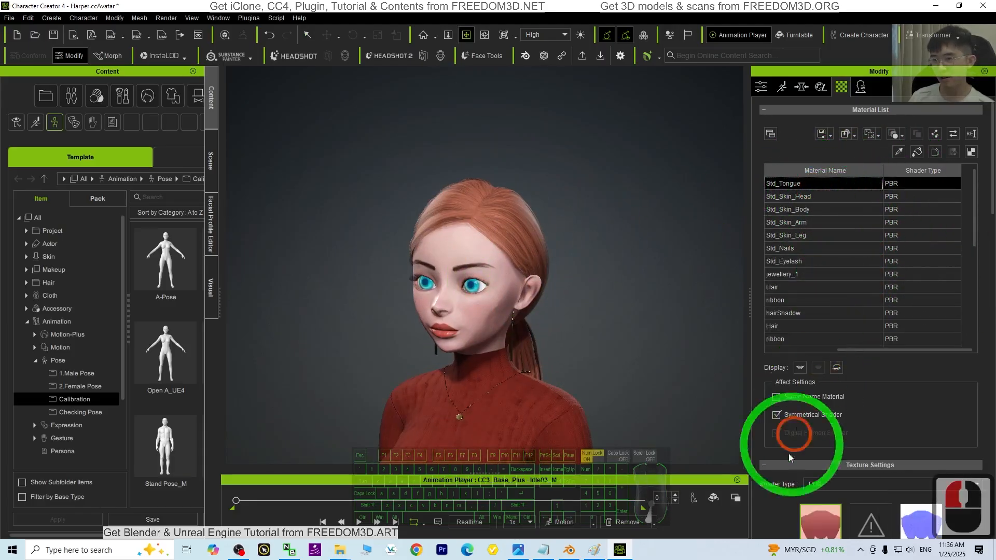
scroll(835, 511, down, 2)
scroll(823, 487, up, 2)
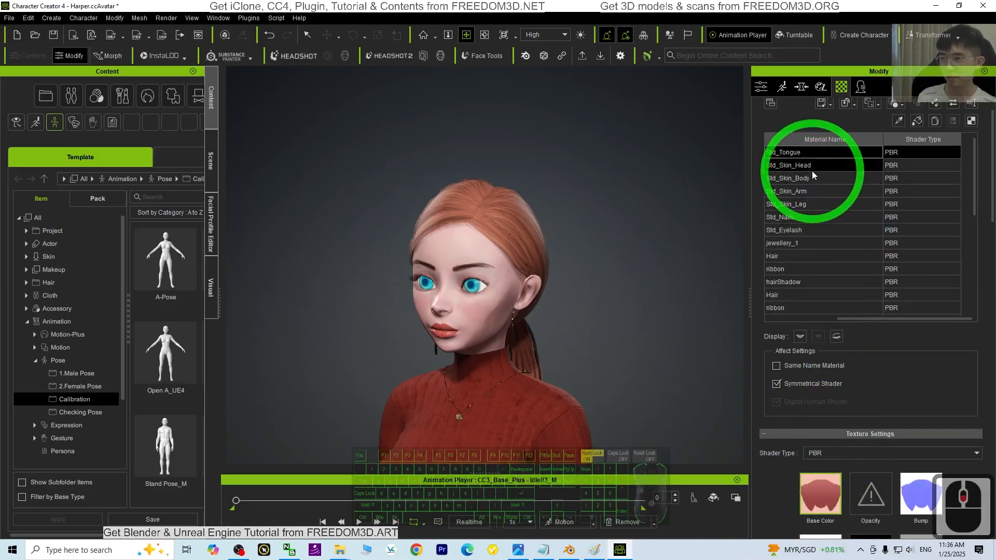
Step: Examine the textures of the skin, nail, eyelash and jewellery_1 materials one by one
click(801, 166)
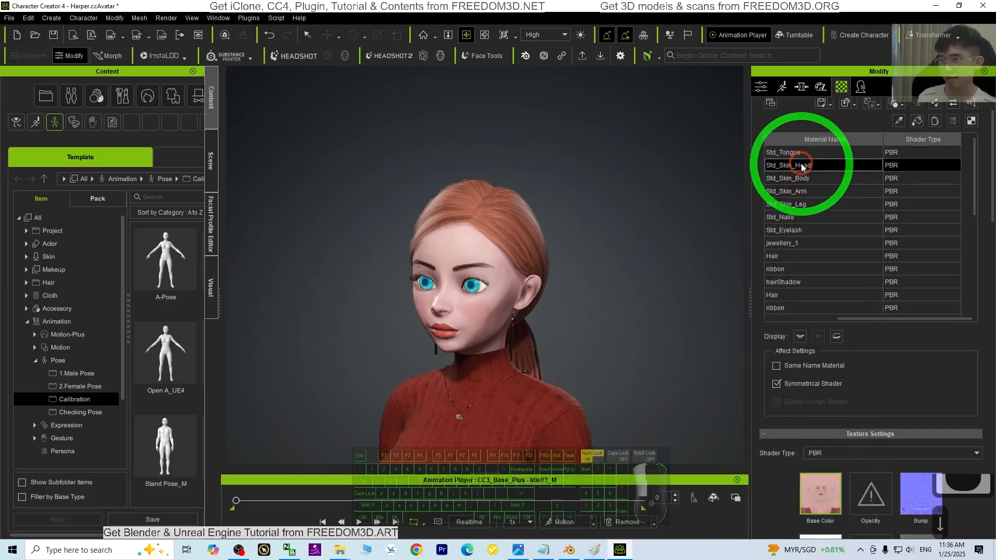
ctrl+click(796, 179)
click(798, 191)
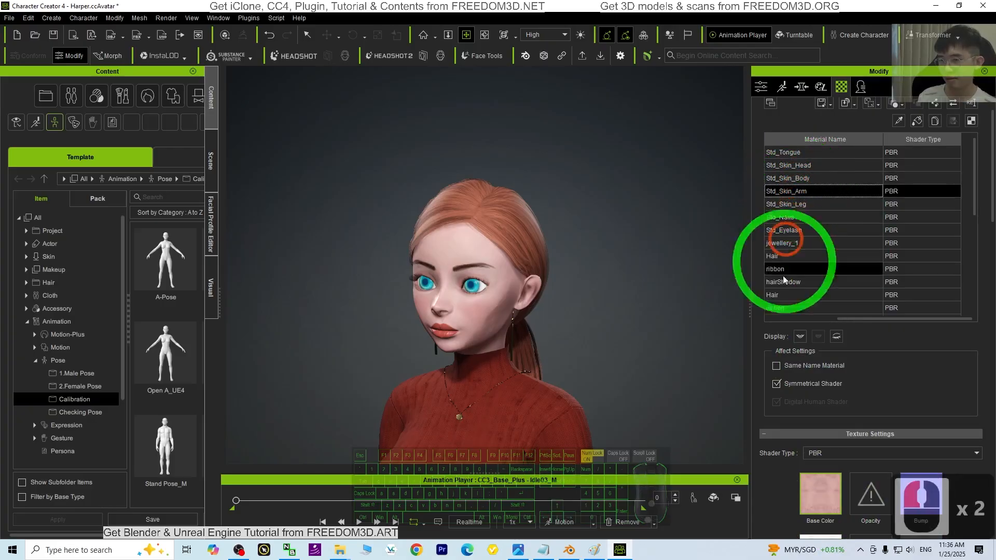
click(795, 205)
click(790, 230)
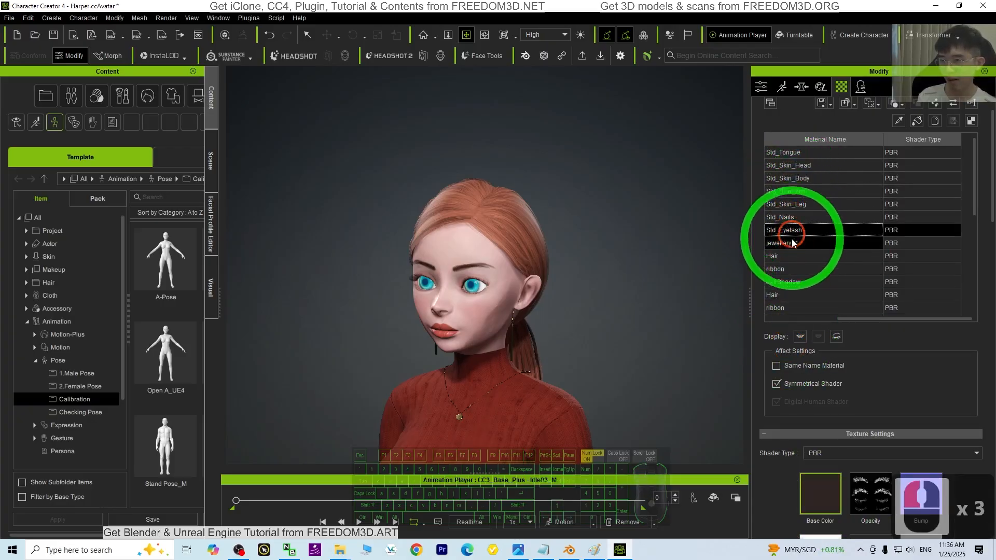
click(790, 242)
click(787, 232)
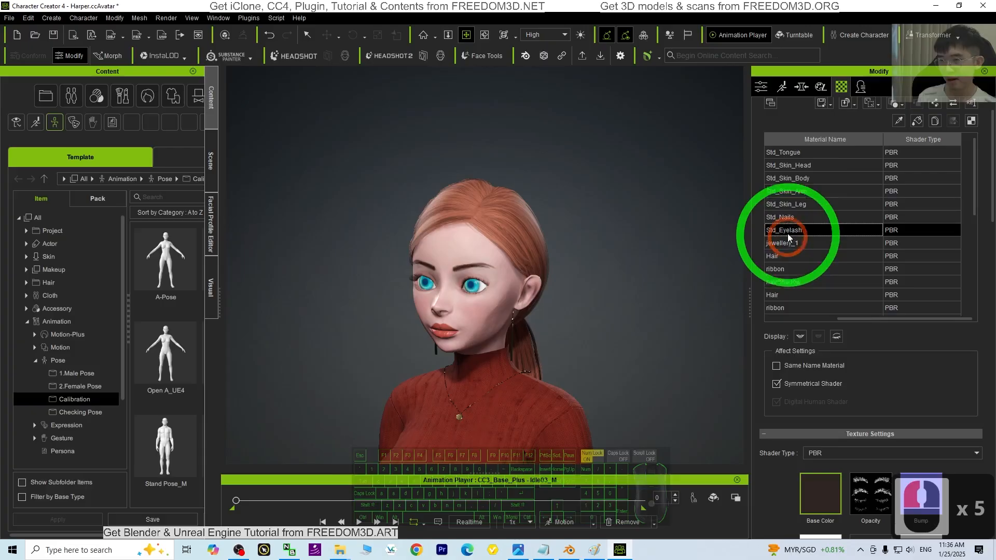
click(785, 218)
click(786, 231)
Step: Check the base color textures of the Std_Eyelash, jewellery_1 and first Hair materials
click(840, 501)
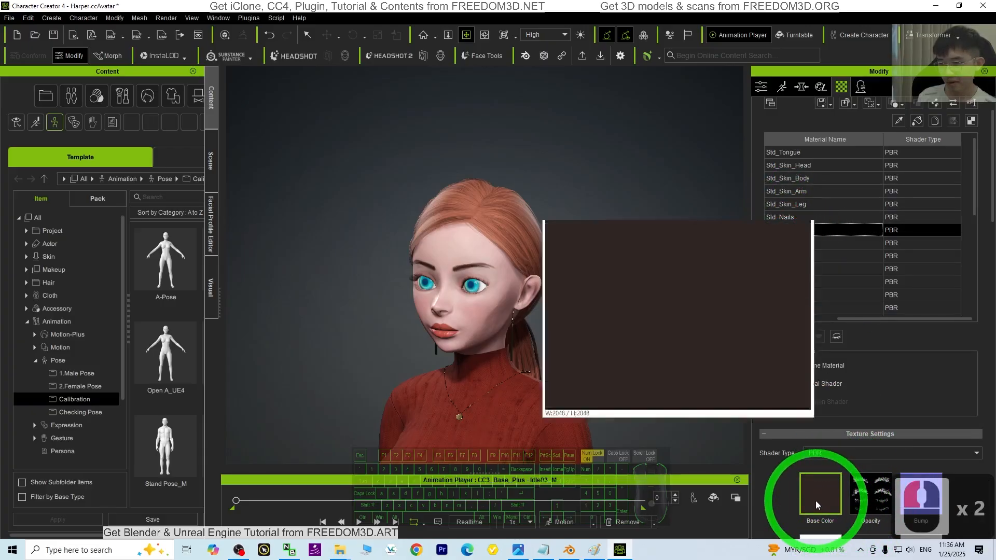
click(817, 231)
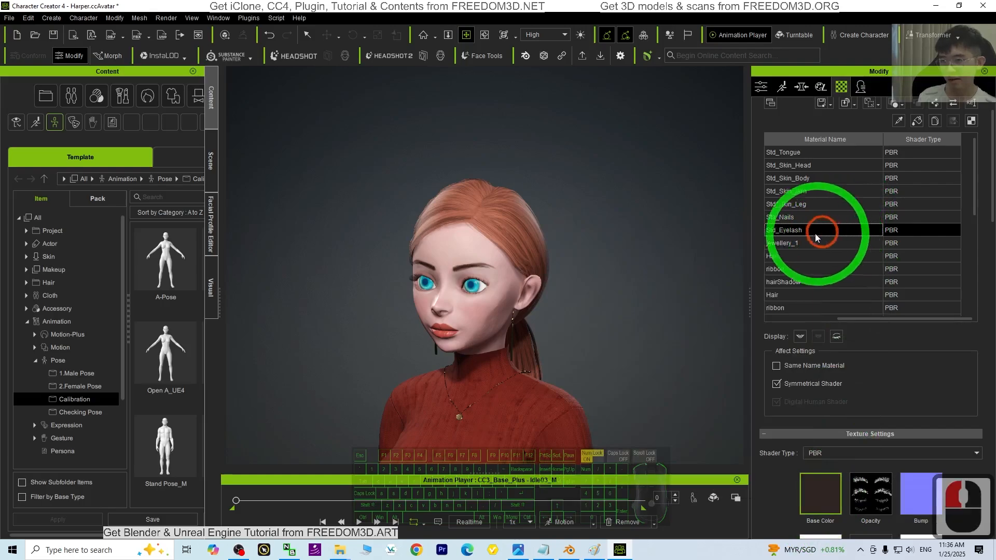
click(810, 484)
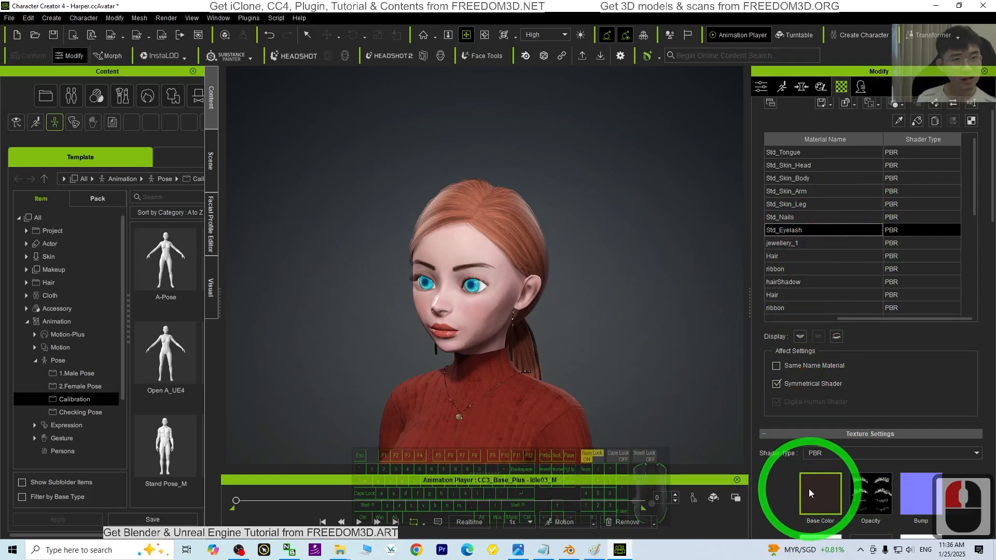
click(783, 244)
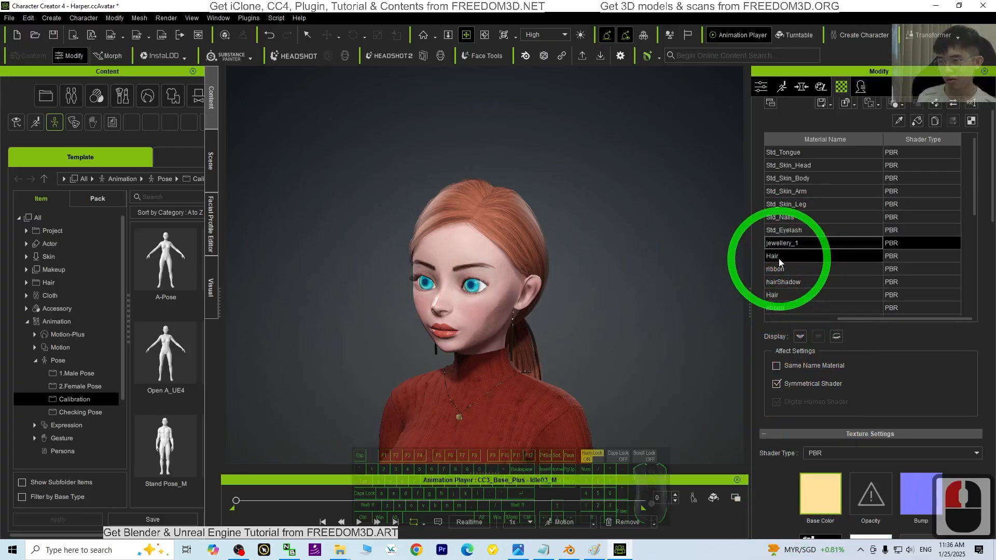
click(779, 259)
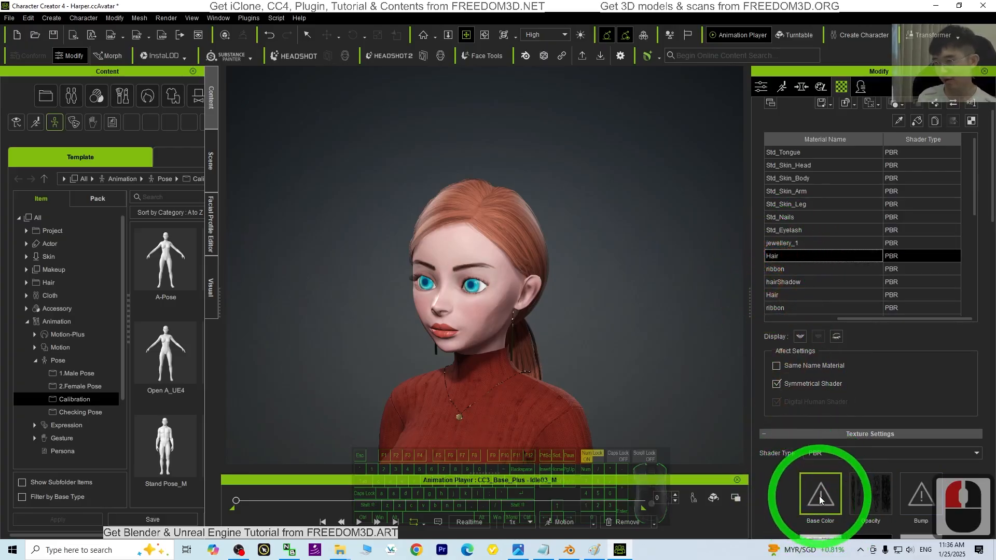
Step: Switch to Paint, close the existing orange image and start Paint again with a blank canvas
click(594, 552)
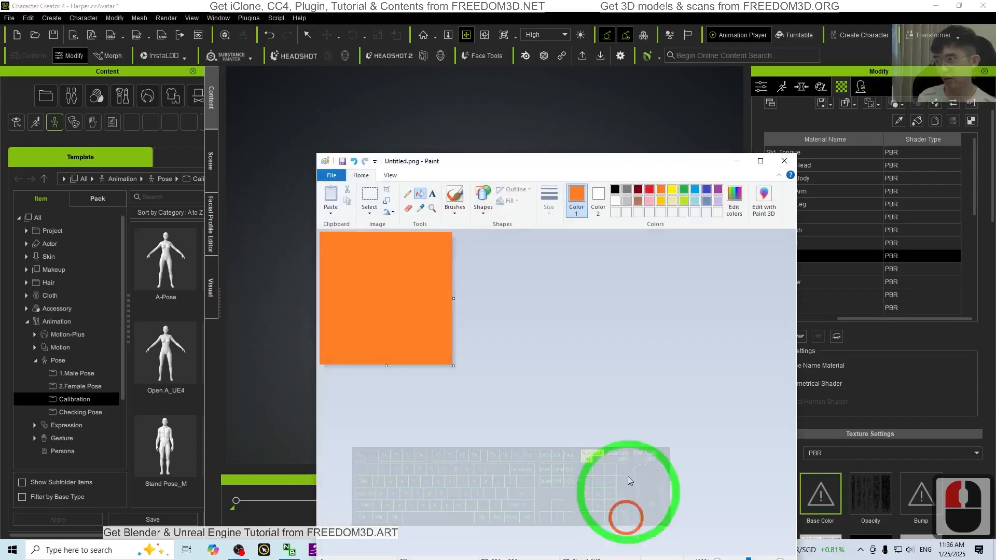
click(786, 161)
click(127, 547)
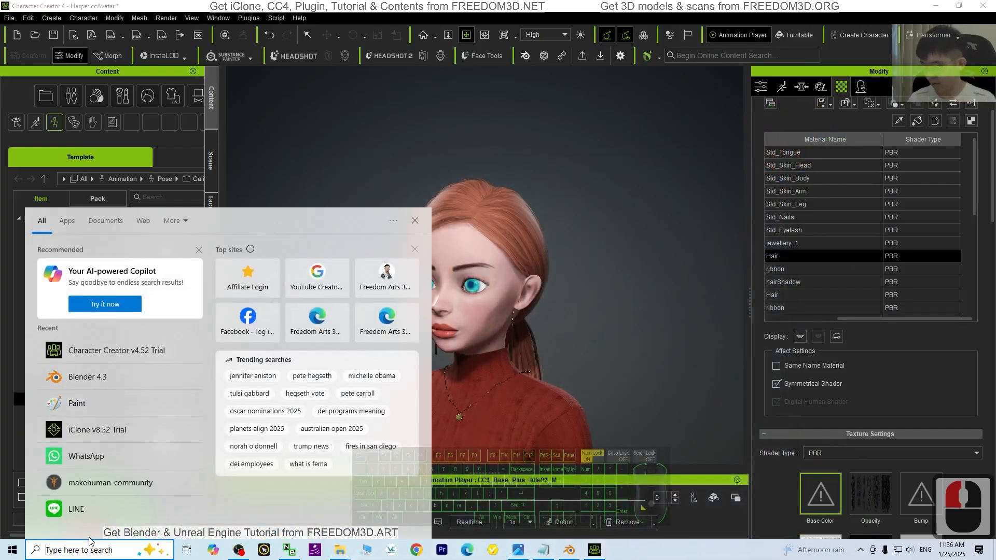
text(paint)
key(Return)
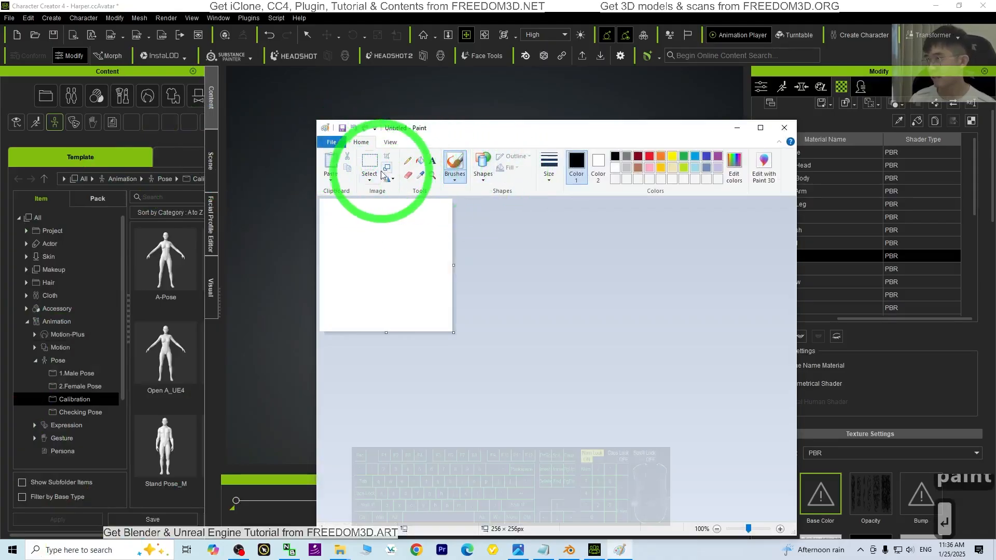
click(382, 146)
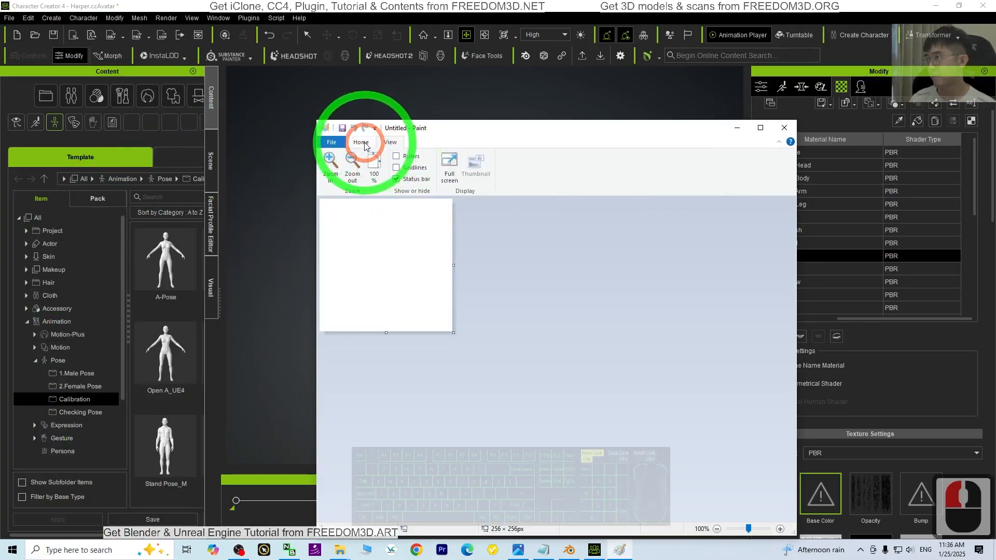
click(364, 146)
click(384, 143)
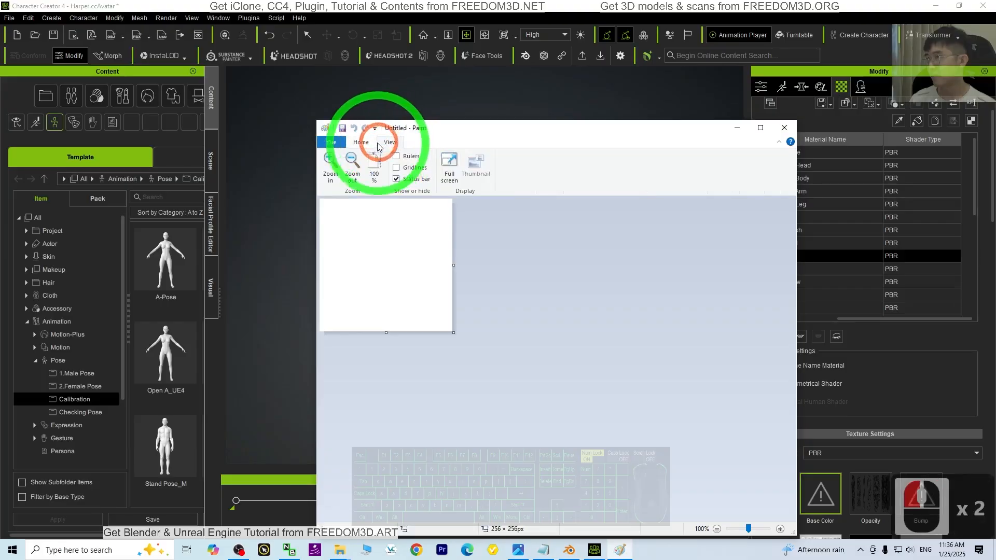
click(359, 145)
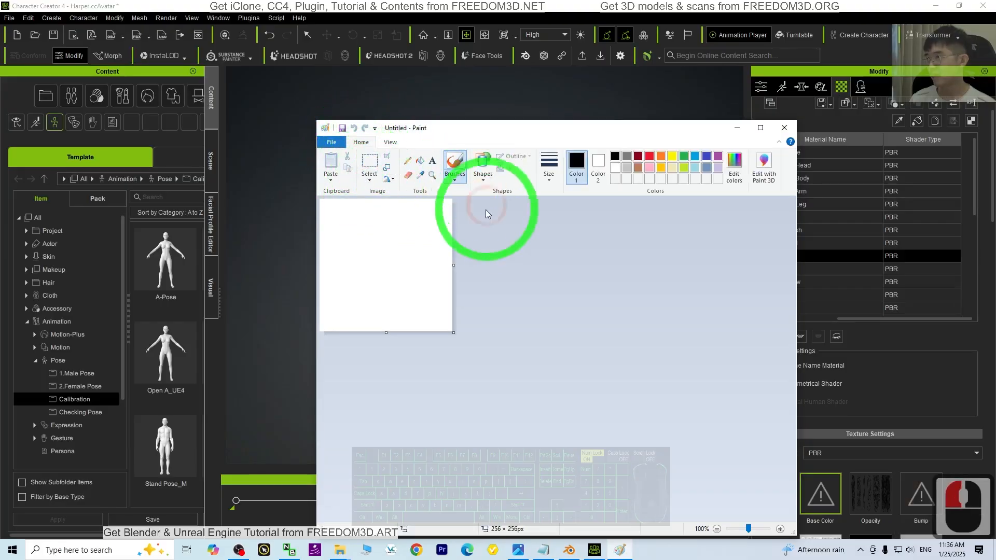
click(334, 142)
click(446, 127)
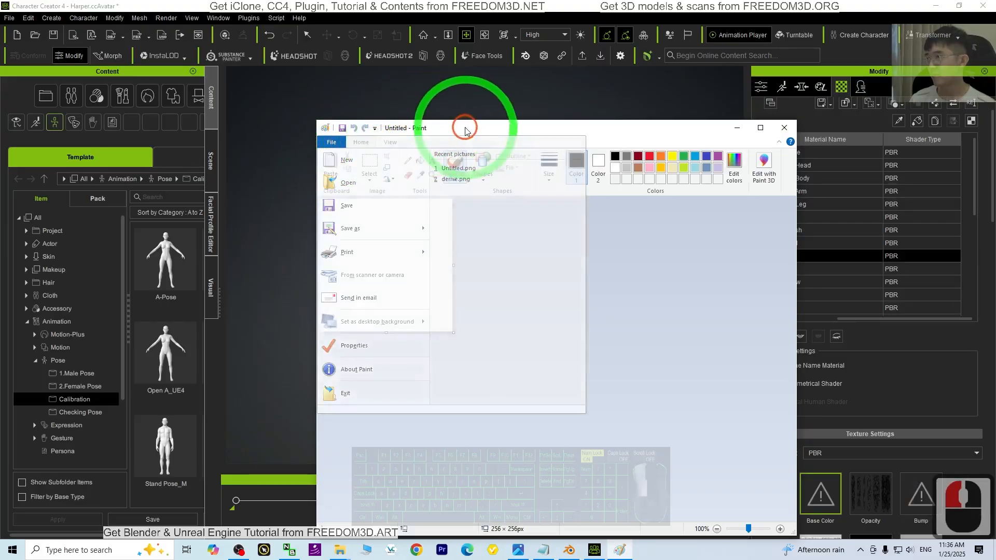
Step: Maximize the Paint window and resize the canvas to 1024 x 1024 pixels with the aspect ratio lock turned off
double_click(462, 128)
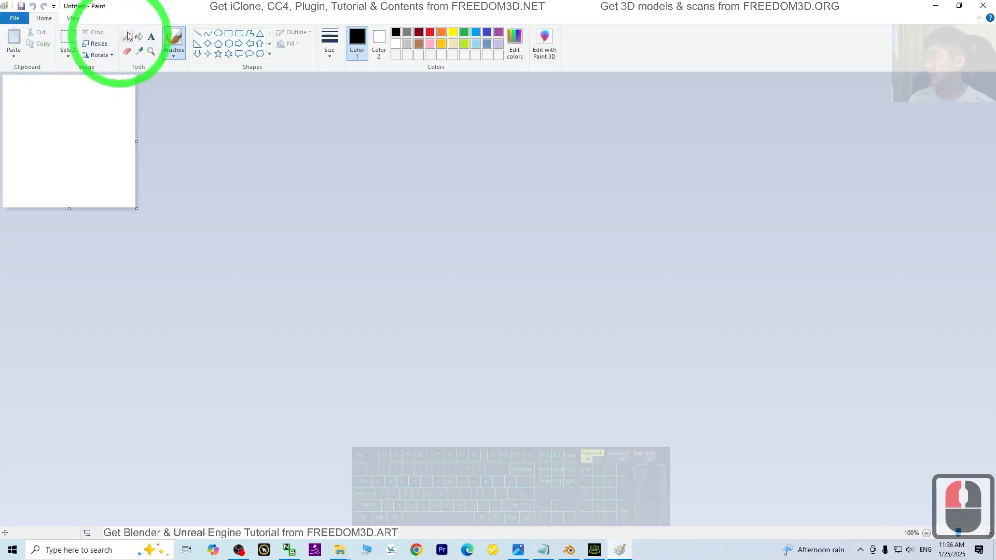
mouse_move(241, 6)
mouse_down()
mouse_move(476, 119)
mouse_move(539, 8)
mouse_move(105, 6)
mouse_up()
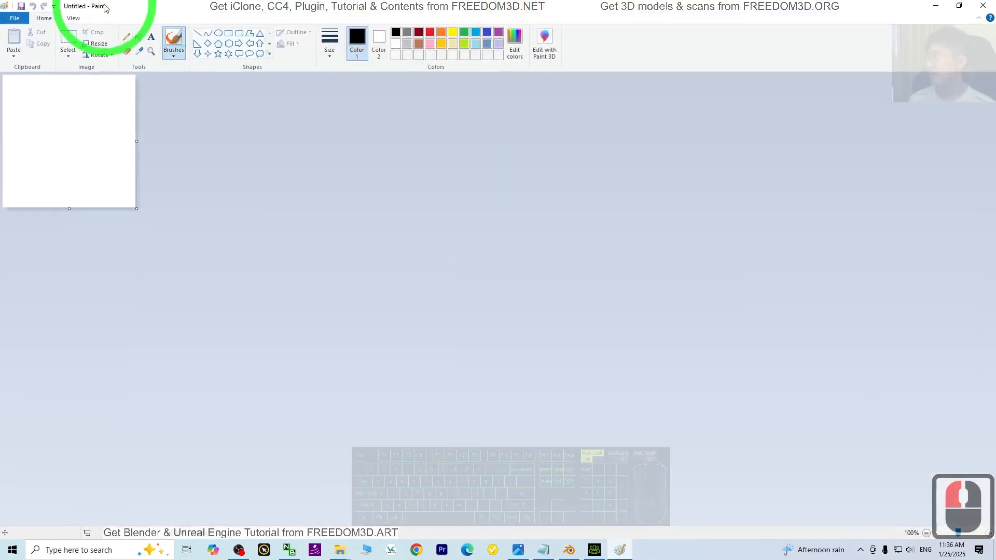
click(99, 43)
click(121, 85)
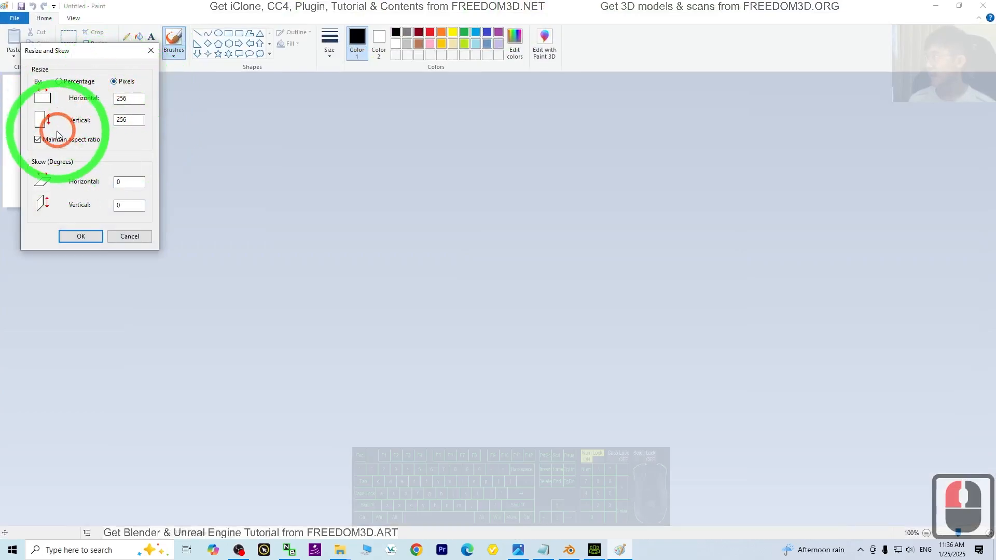
click(37, 140)
double_click(127, 98)
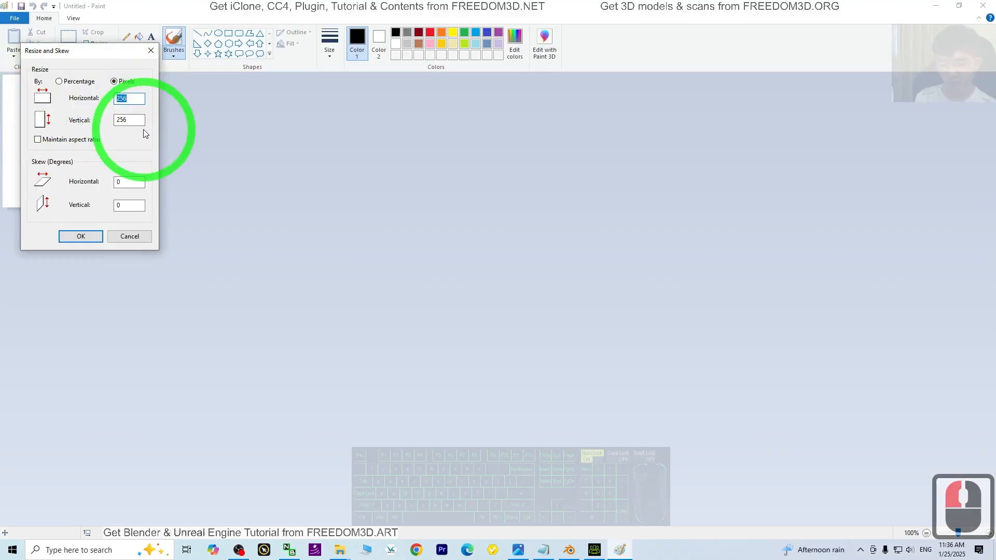
double_click(129, 120)
text(1024)
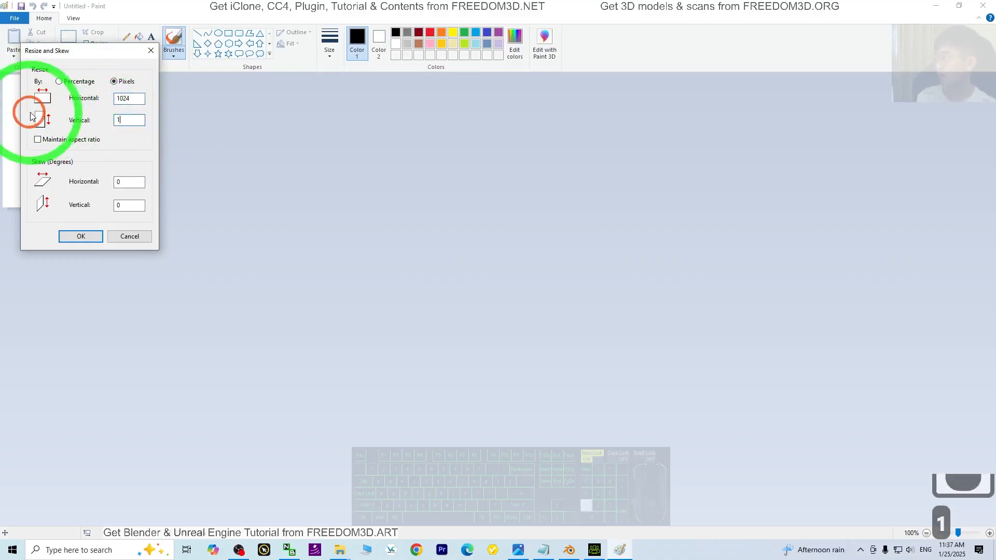
click(80, 236)
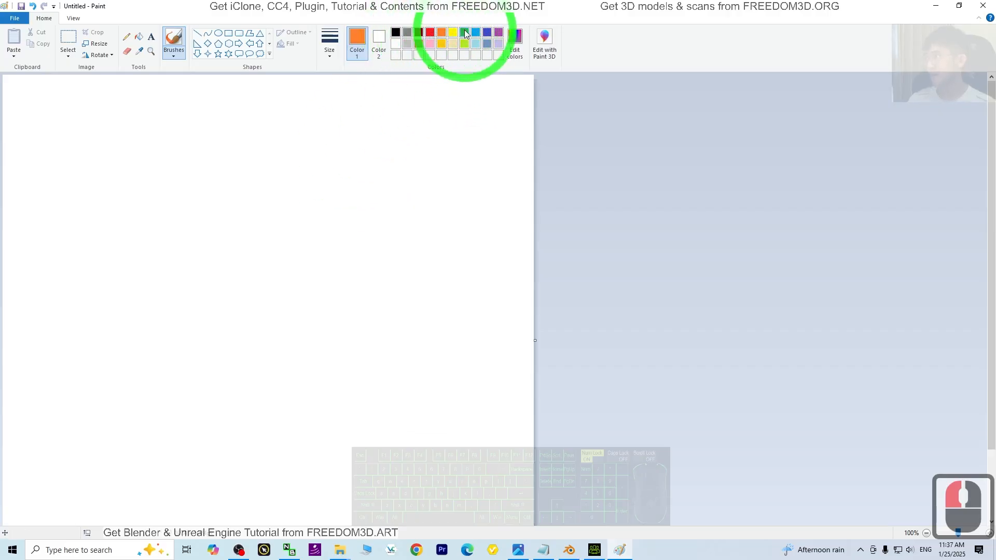
Step: Fill the whole canvas with green and restore the Paint window to a smaller size
click(140, 38)
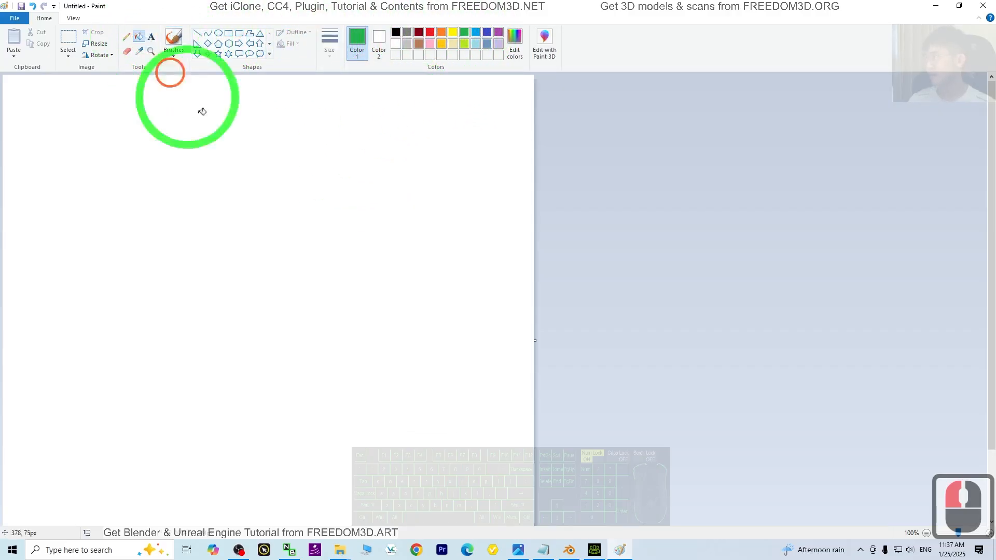
click(287, 241)
mouse_move(461, 5)
mouse_down()
mouse_move(713, 144)
mouse_move(657, 113)
mouse_up()
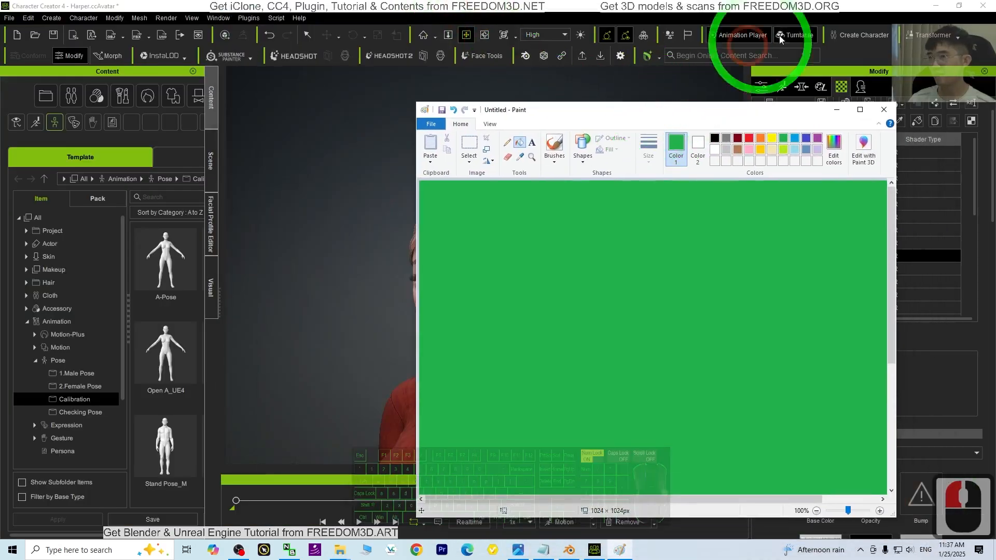
Step: Save the green image as color.png on the Desktop and close Paint
click(937, 6)
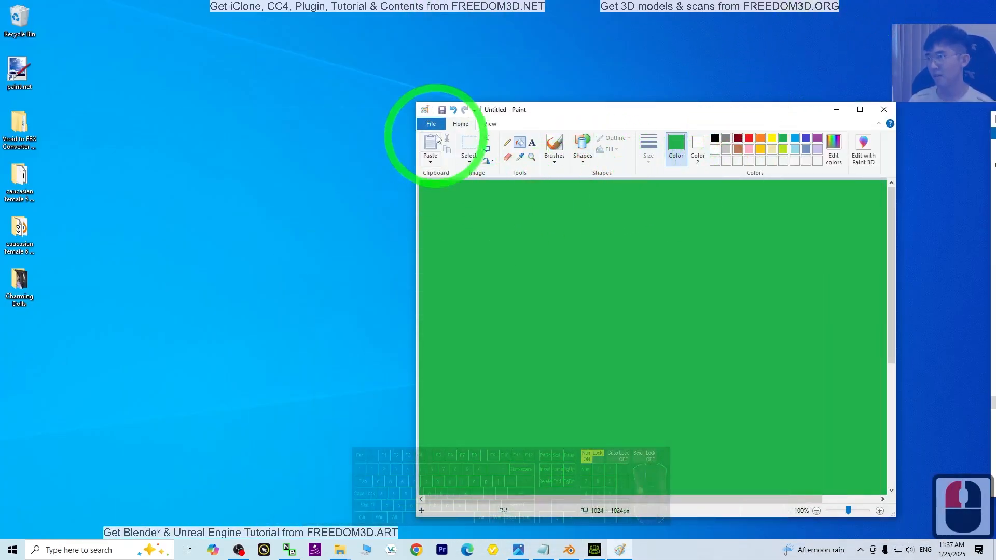
click(438, 125)
click(462, 214)
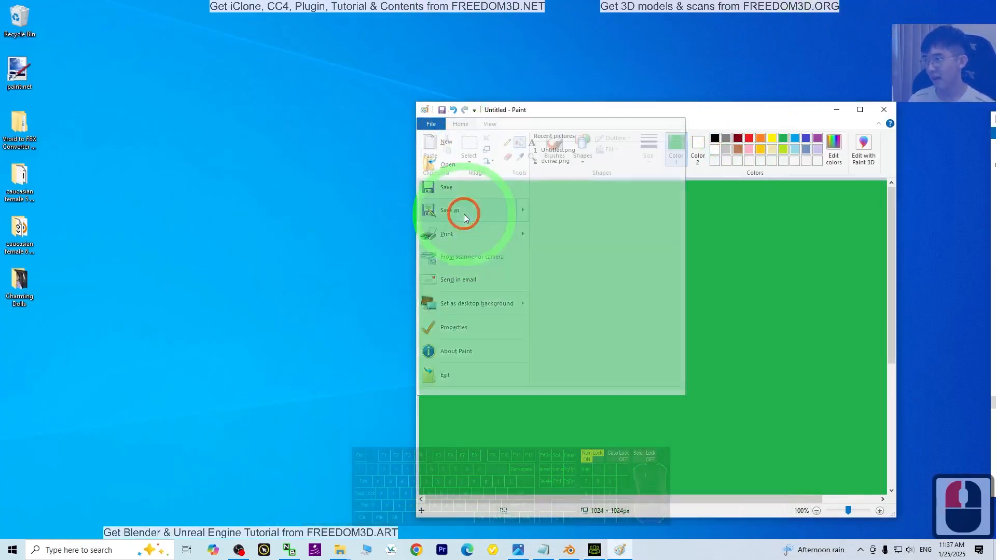
click(460, 178)
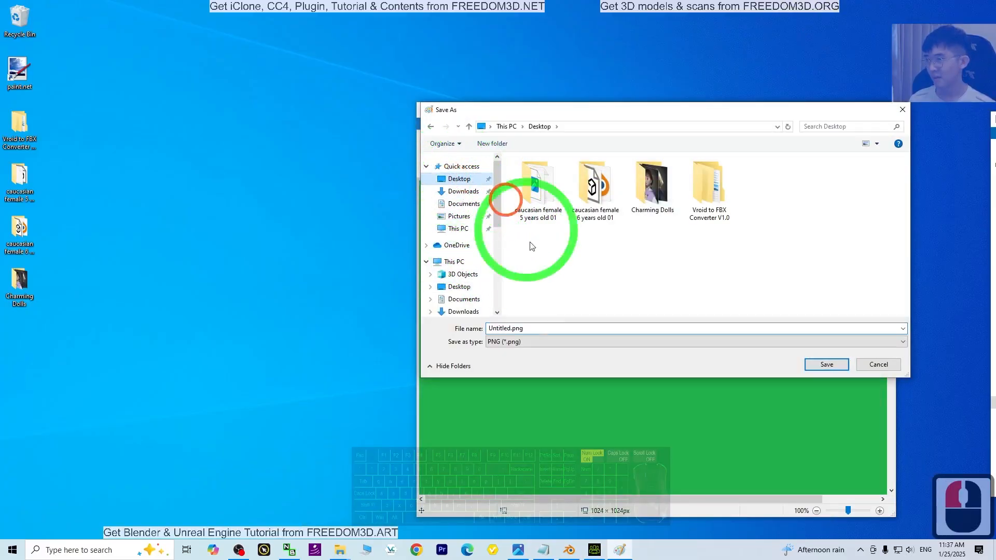
double_click(537, 328)
text(color)
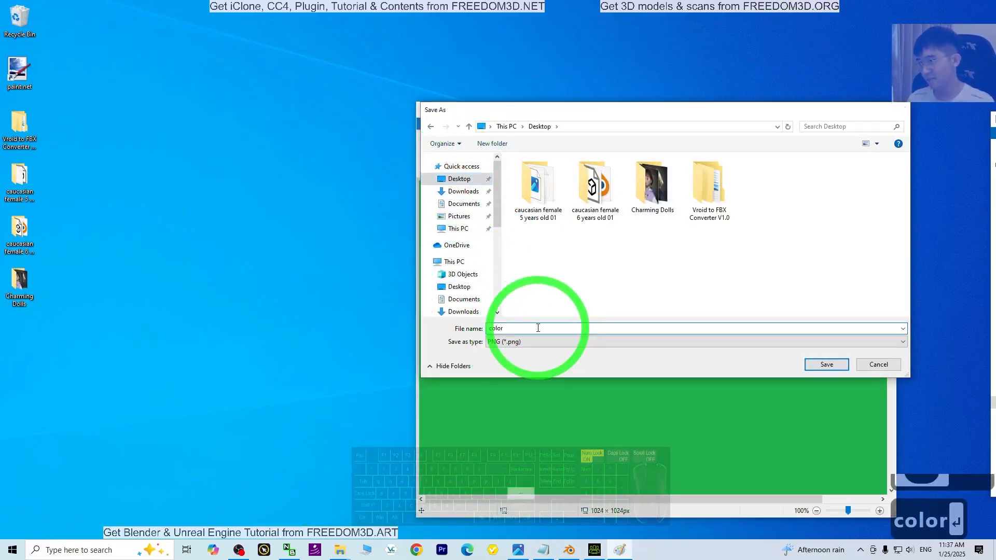
key(Return)
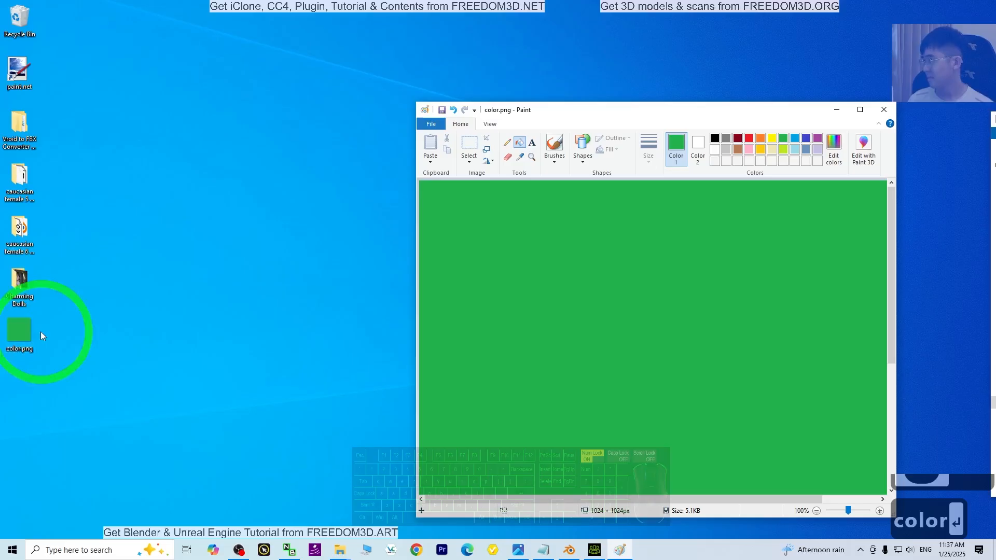
click(884, 110)
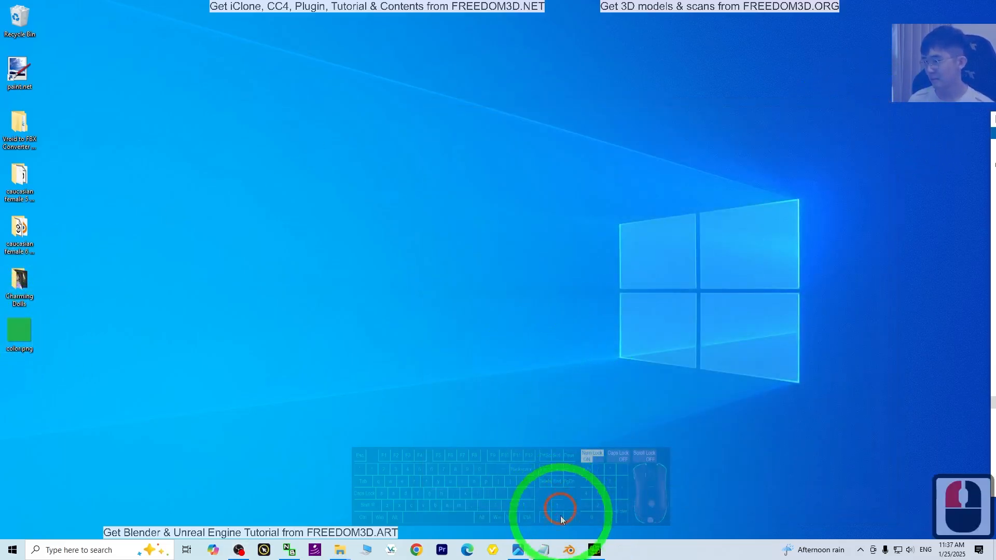
Step: Switch back to Character Creator 4 and assign color.png as the base color texture of the first Hair material
click(602, 554)
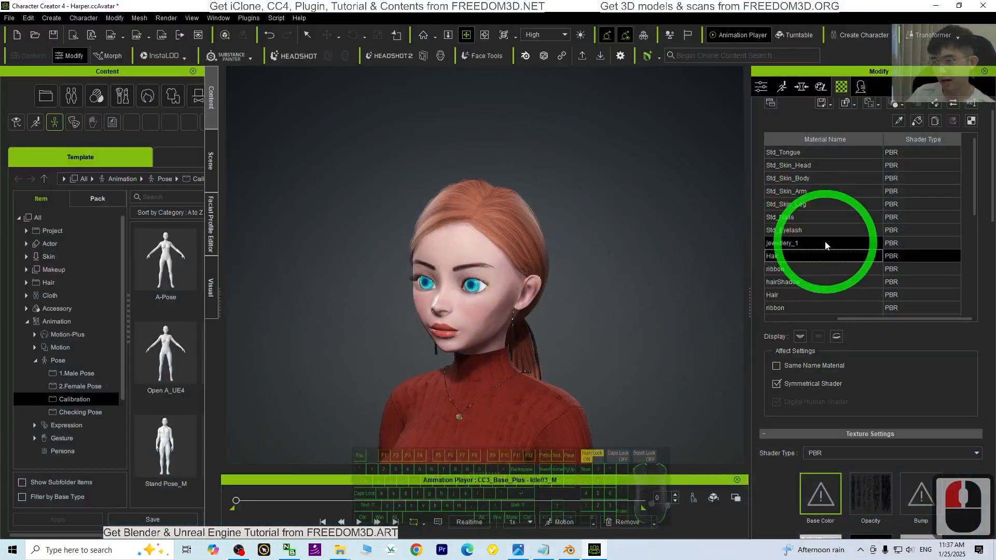
scroll(824, 242, up, 7)
scroll(851, 353, down, 3)
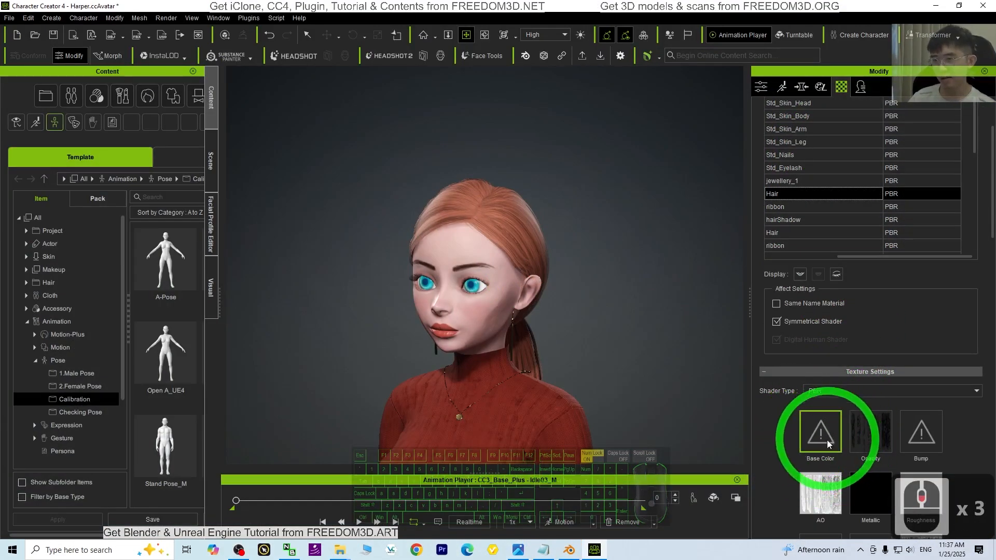
double_click(734, 4)
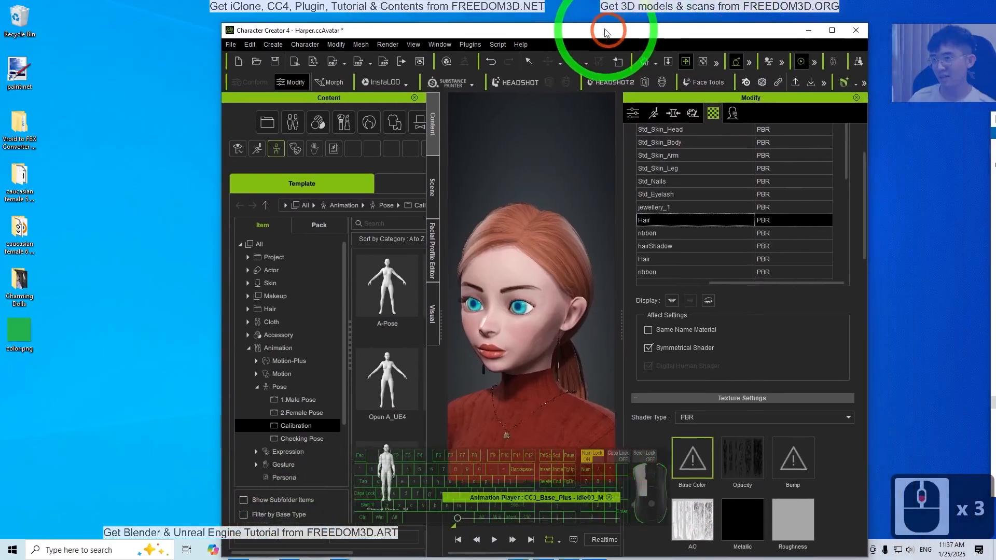
drag(19, 331, 678, 423)
Step: Assign color.png as the base color texture of the hairShadow material and the second Hair material
click(703, 209)
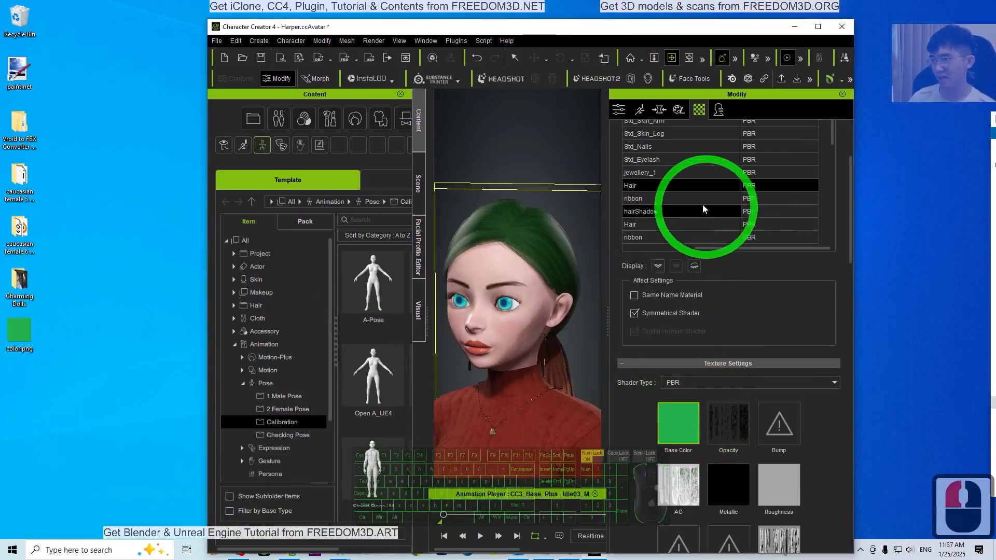
click(638, 198)
click(640, 212)
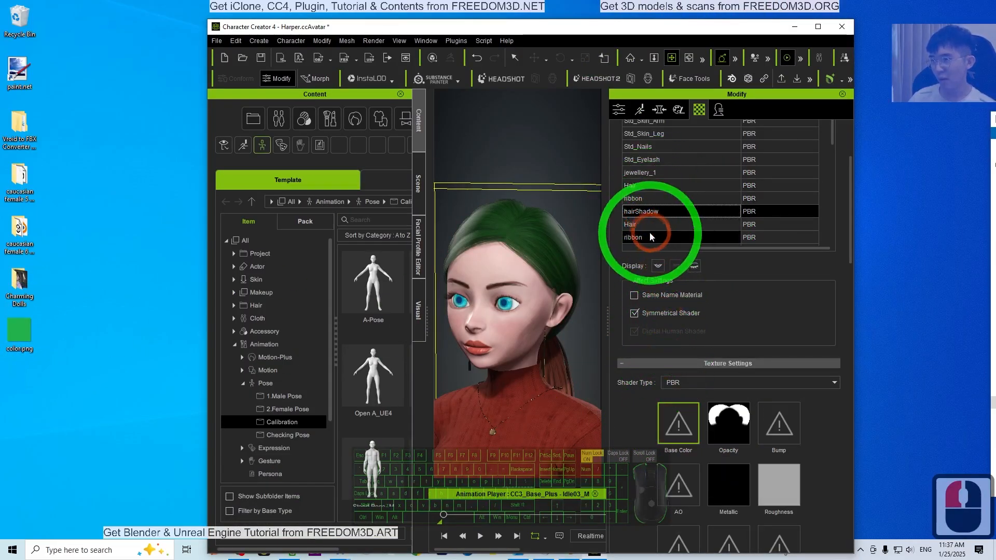
drag(18, 326, 678, 426)
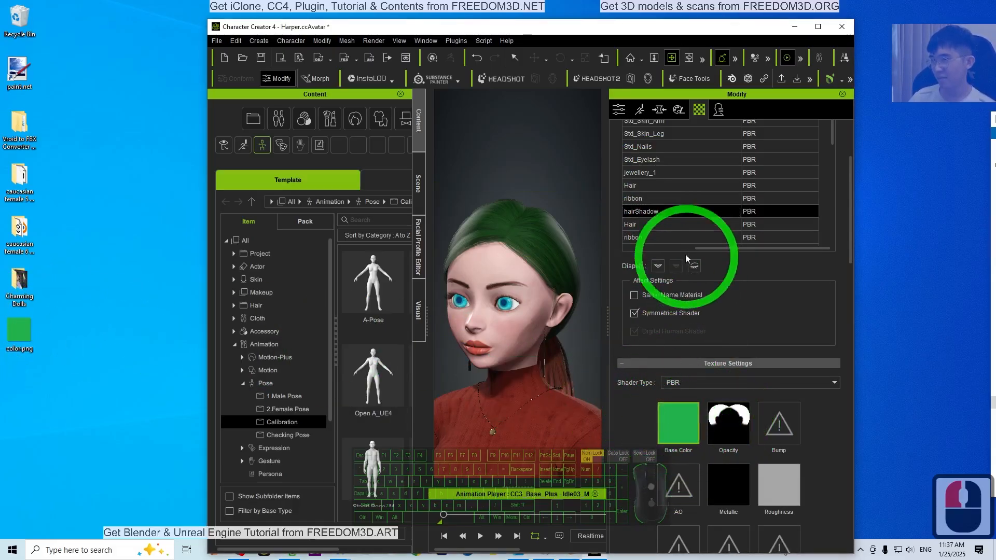
click(634, 224)
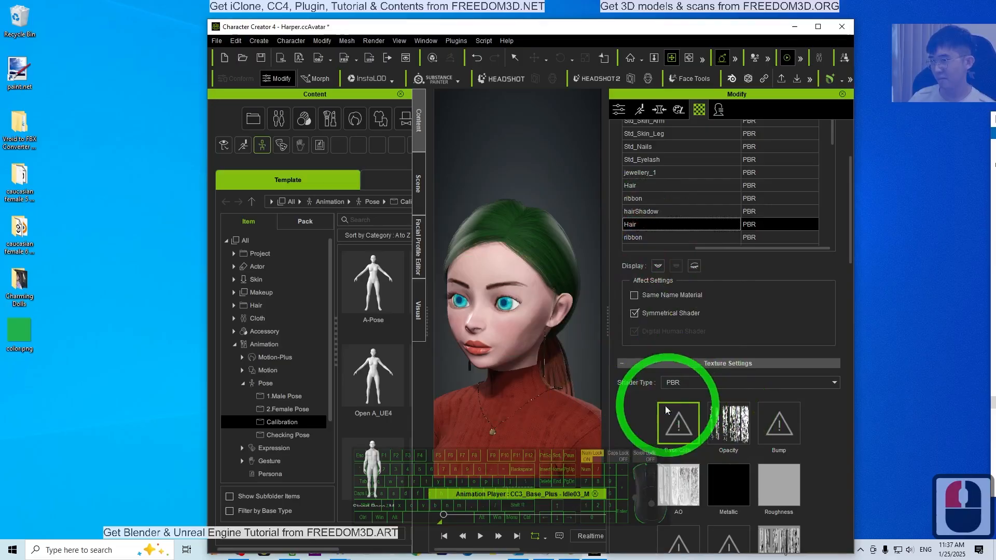
drag(19, 331, 674, 428)
Step: Check the base color textures of the second ribbon, hair transparency, eye occlusion, tearline and teeth materials
click(638, 236)
scroll(700, 223, down, 2)
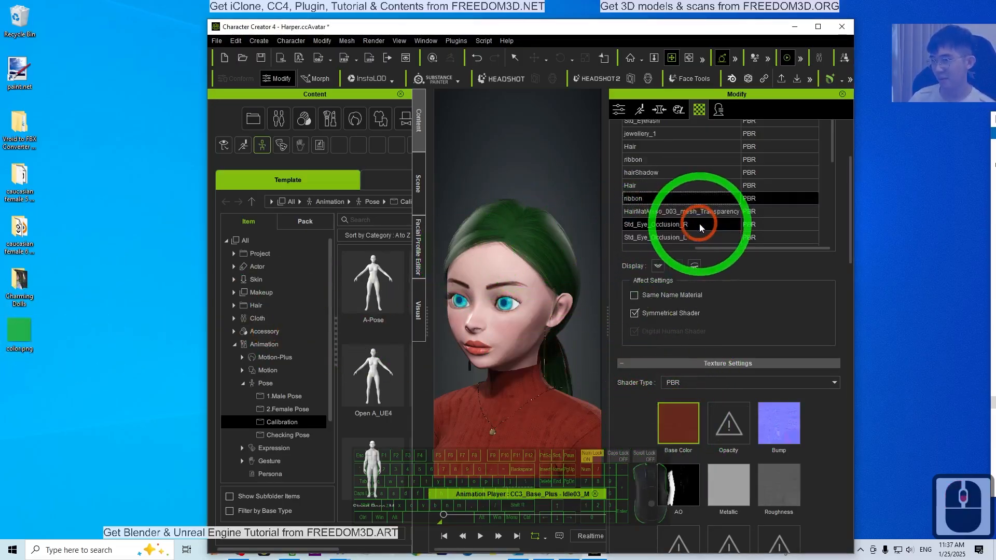
click(649, 172)
click(652, 187)
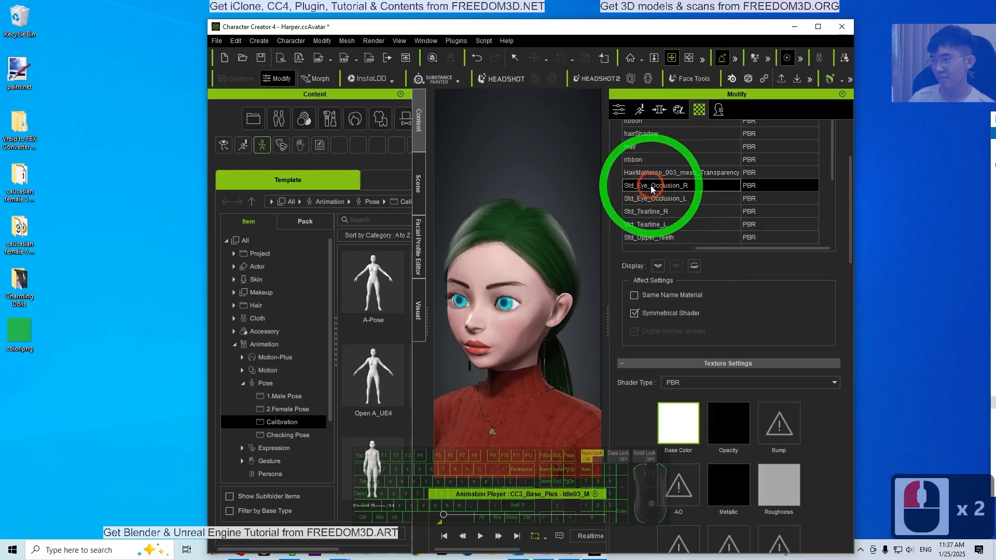
click(646, 199)
click(647, 211)
click(648, 225)
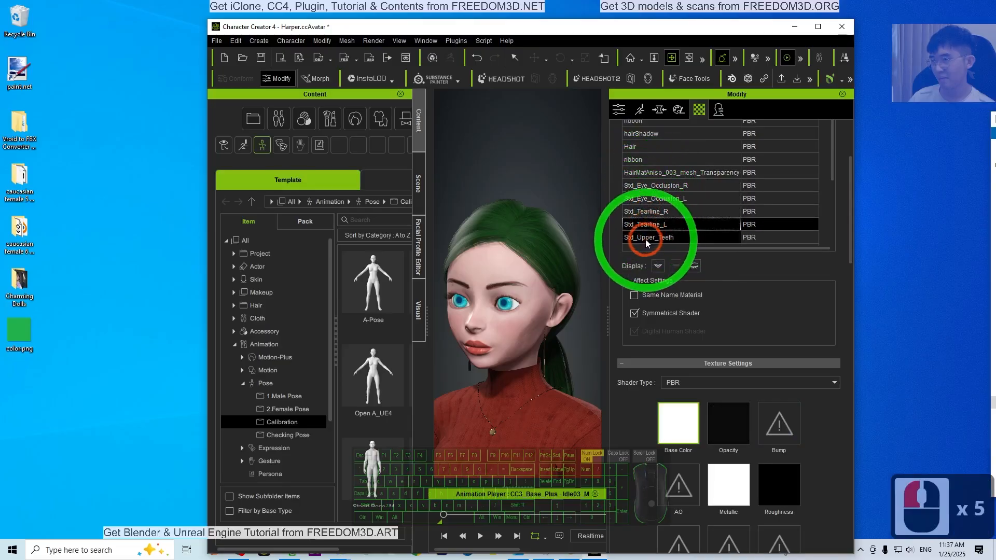
click(646, 237)
scroll(684, 181, down, 2)
click(633, 185)
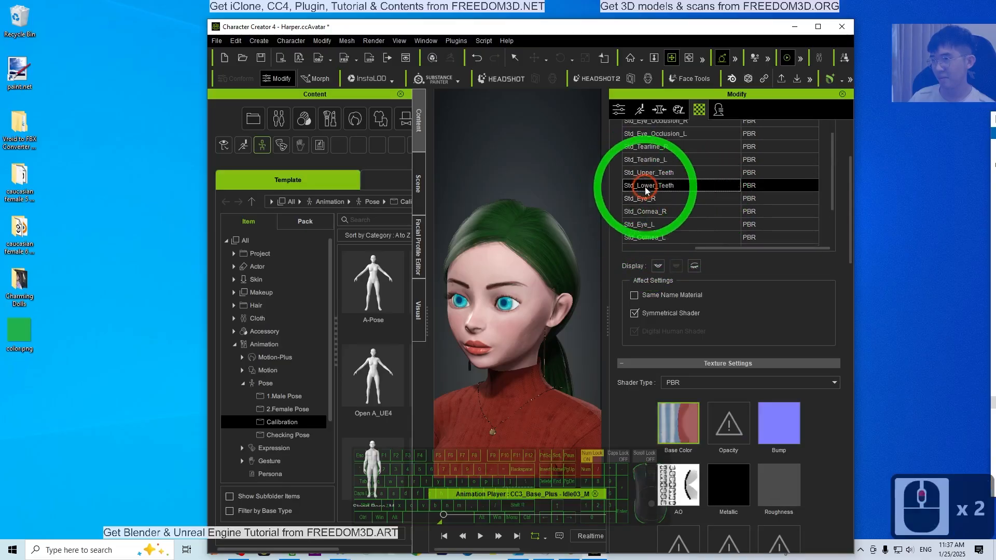
Step: Enlarge the window and check the base color textures of the right and left eye and cornea materials
click(817, 26)
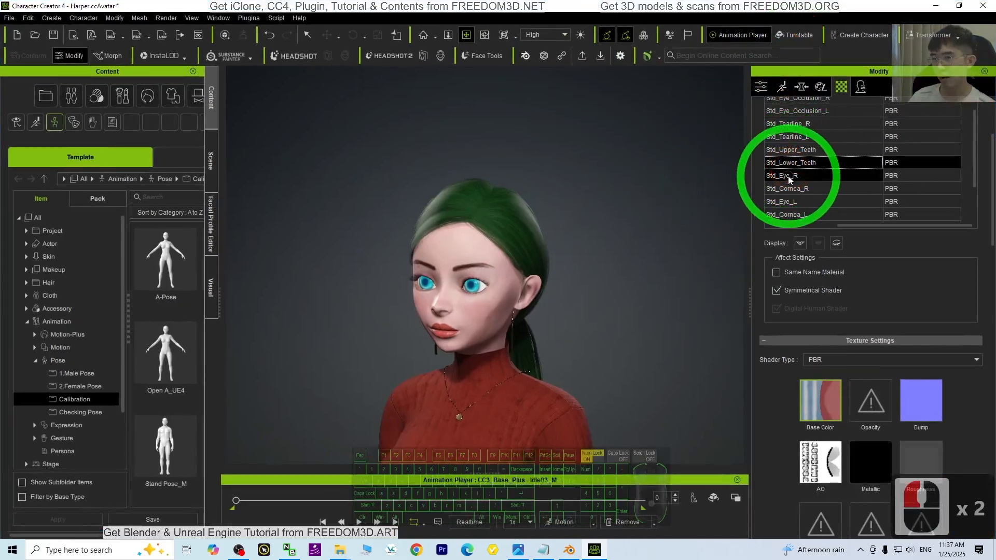
click(789, 176)
click(788, 189)
click(788, 203)
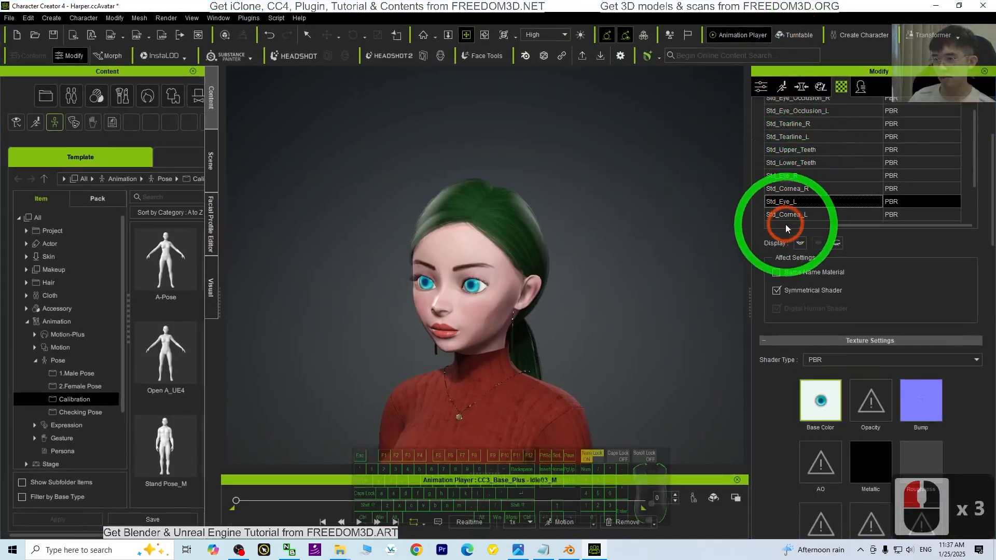
click(785, 216)
Step: Check the base color textures of the sweater, pants, heels and Default materials
scroll(834, 202, down, 3)
click(801, 122)
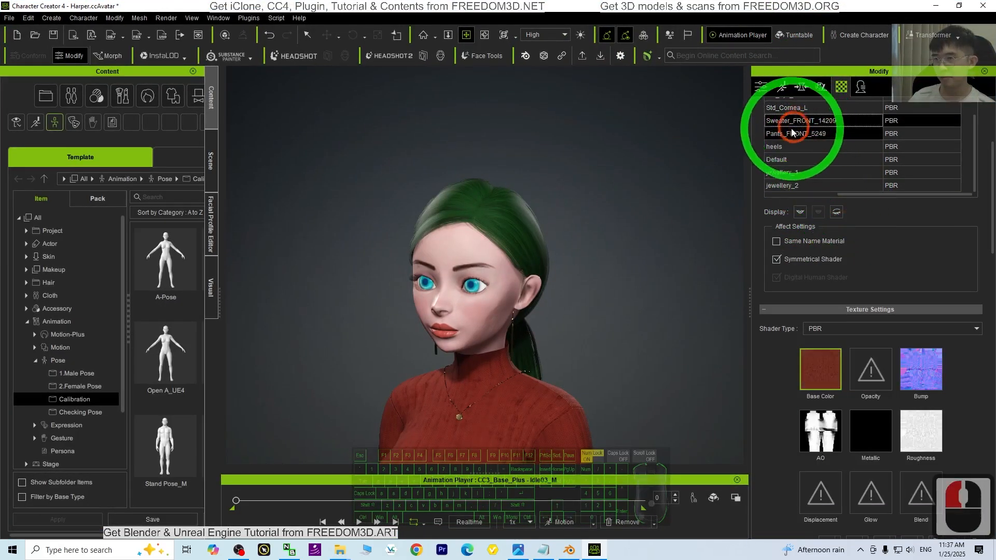
click(796, 134)
click(775, 147)
click(779, 164)
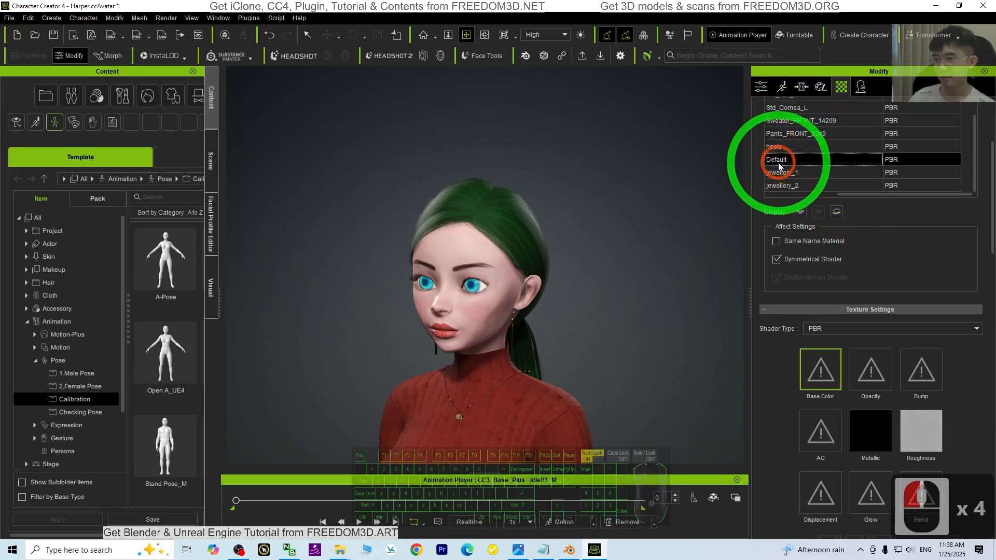
click(785, 150)
click(787, 137)
click(785, 149)
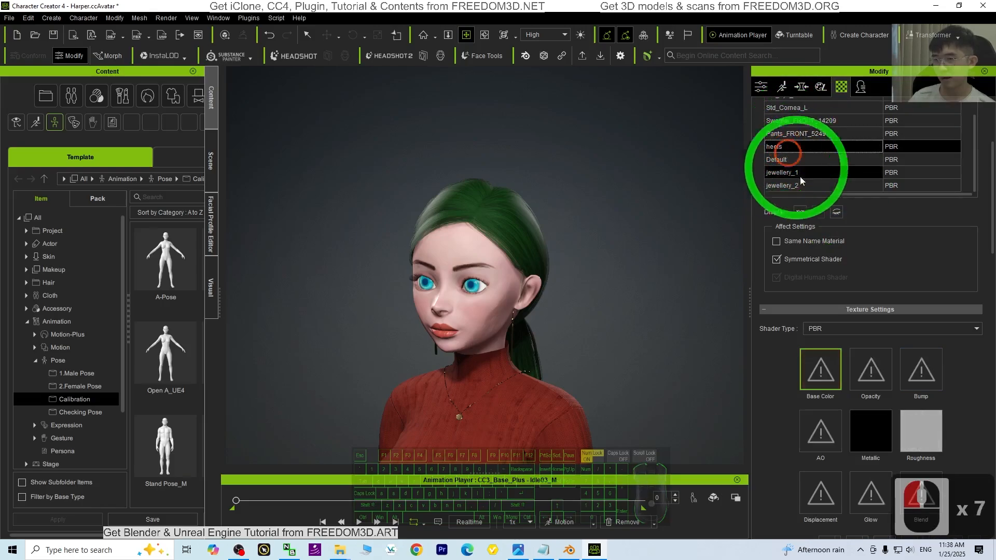
Step: Select the heels material's empty base color slot and shrink the window so the Desktop files are reachable
click(820, 371)
scroll(567, 371, down, 14)
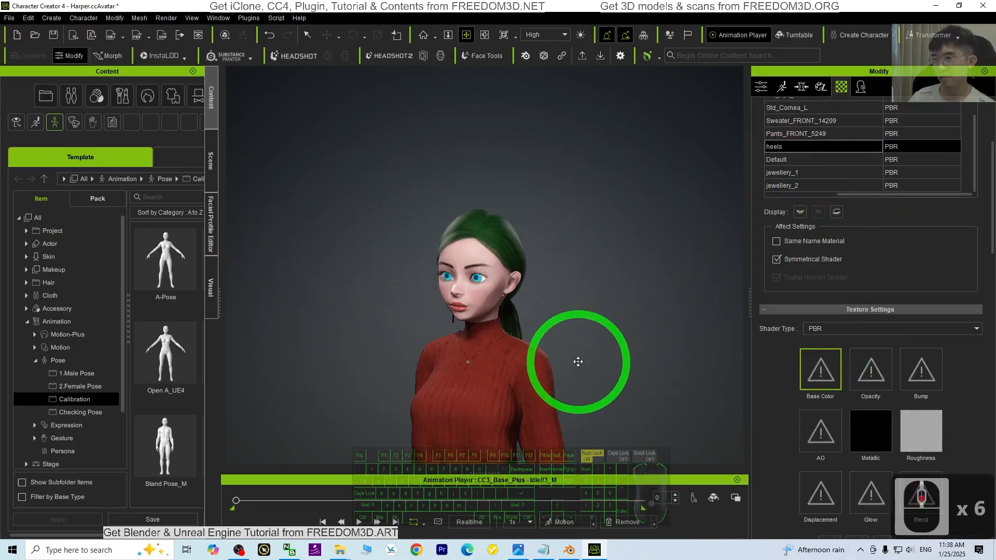
drag(537, 6, 524, 28)
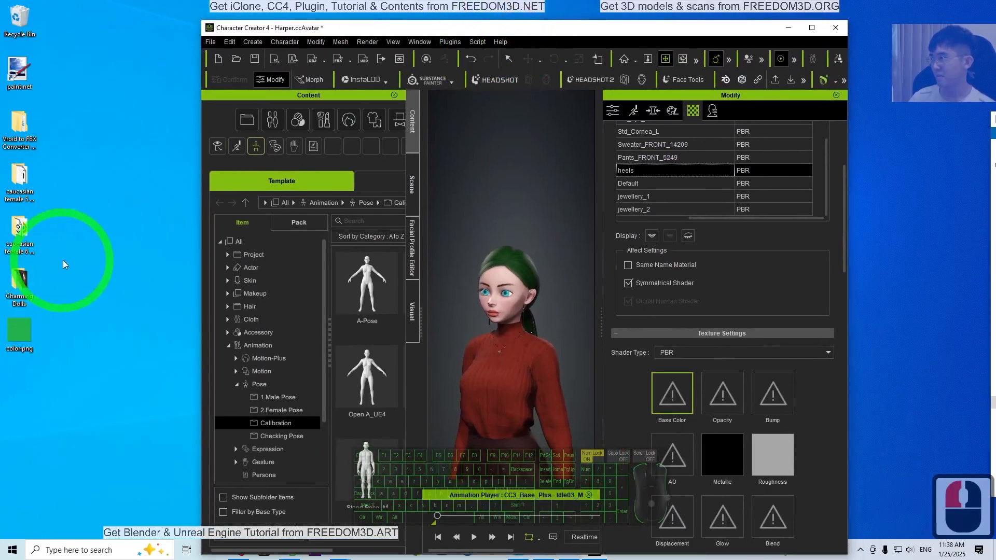
scroll(763, 412, down, 11)
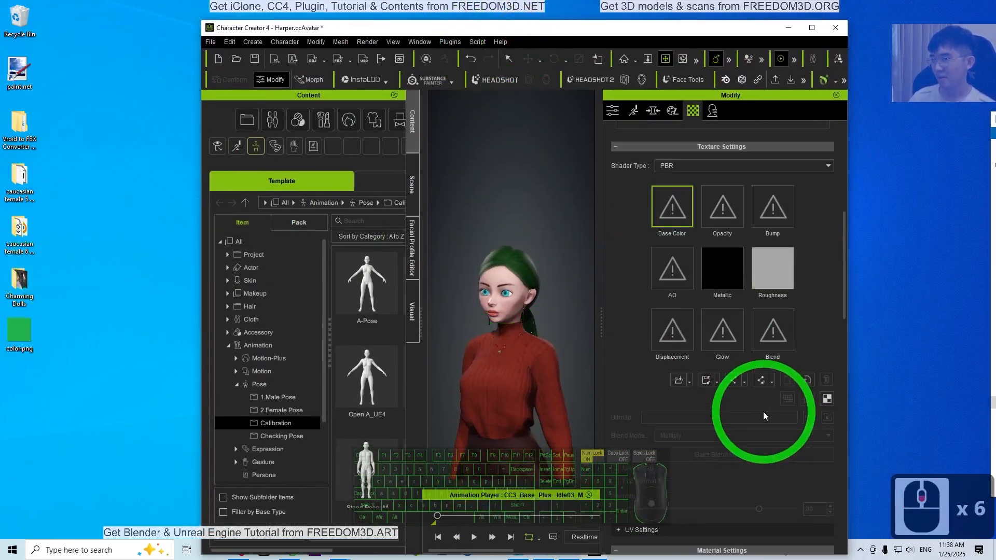
scroll(799, 366, up, 6)
scroll(799, 367, up, 3)
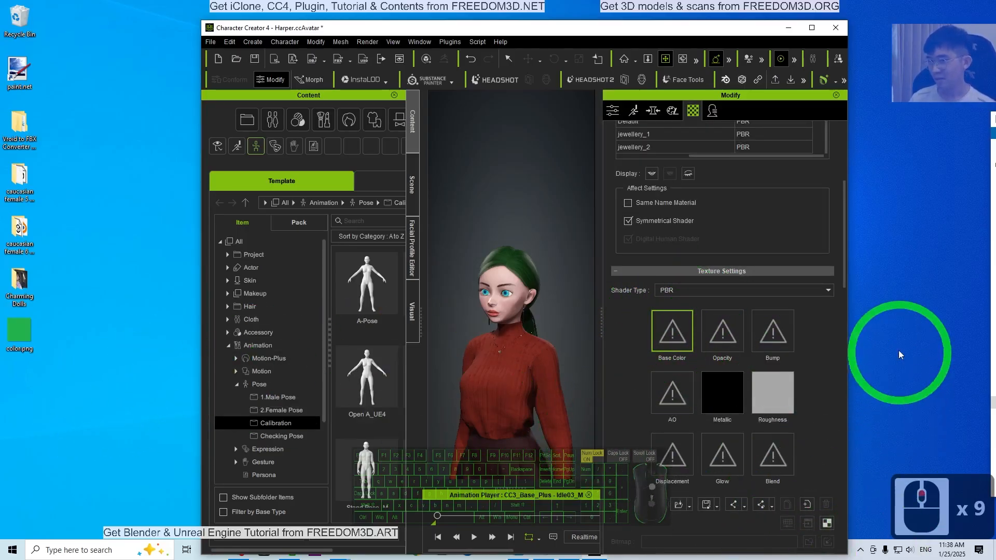
click(717, 26)
mouse_move(718, 20)
mouse_down()
mouse_move(718, 64)
mouse_move(718, 11)
mouse_move(718, 26)
mouse_up()
drag(567, 427, 565, 431)
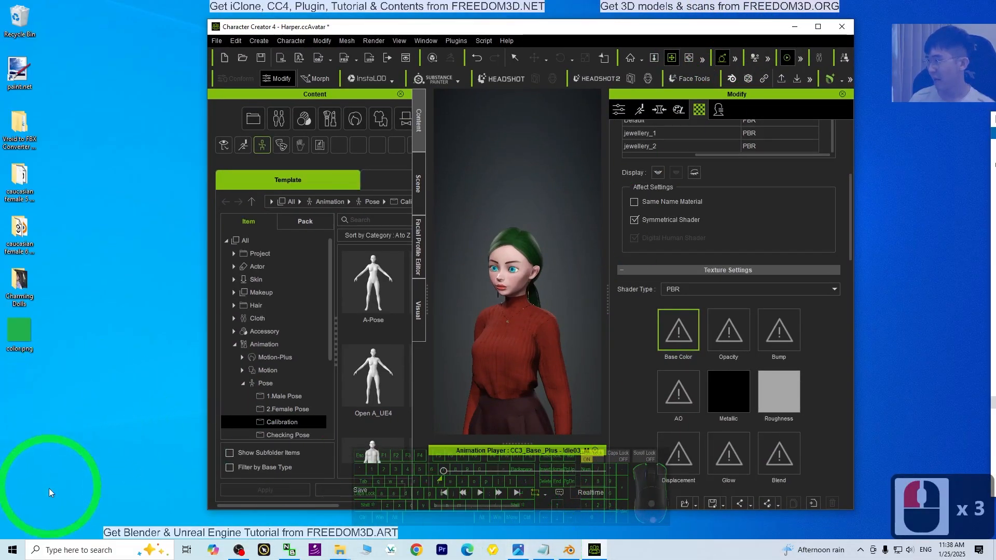
Step: Open Paint with a blank white canvas and reduce its window
click(100, 545)
text(paint)
key(Return)
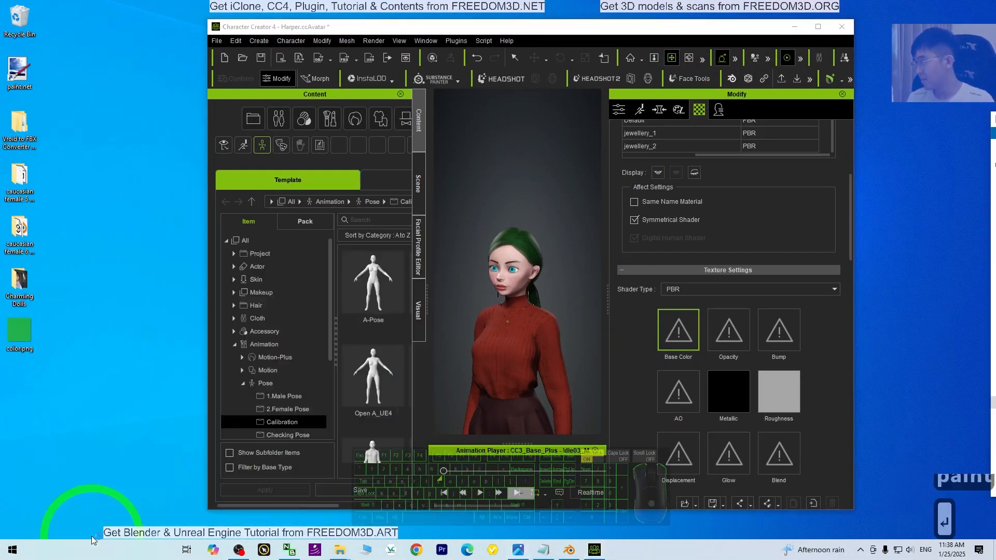
click(853, 111)
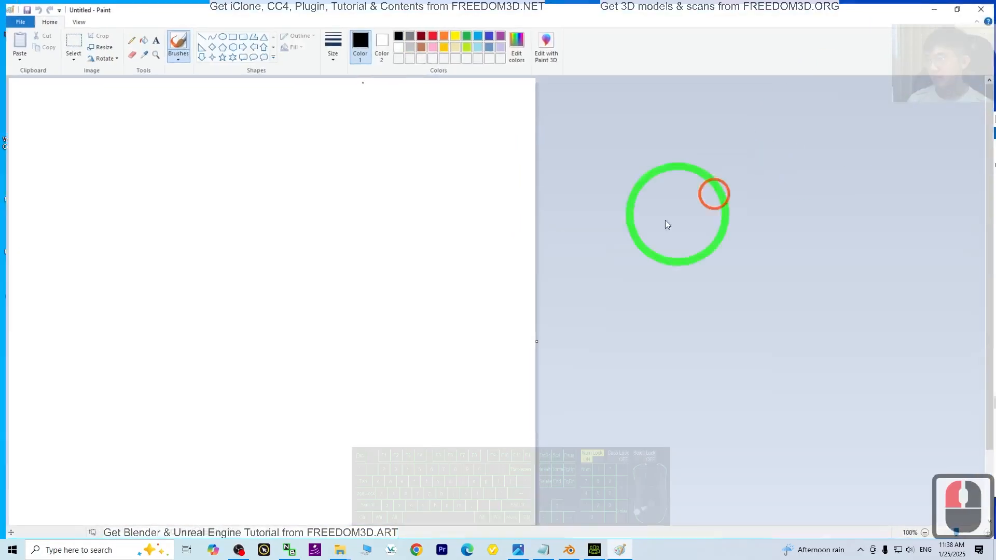
ctrl+scroll(217, 232, down, 3)
ctrl+scroll(45, 165, up, 2)
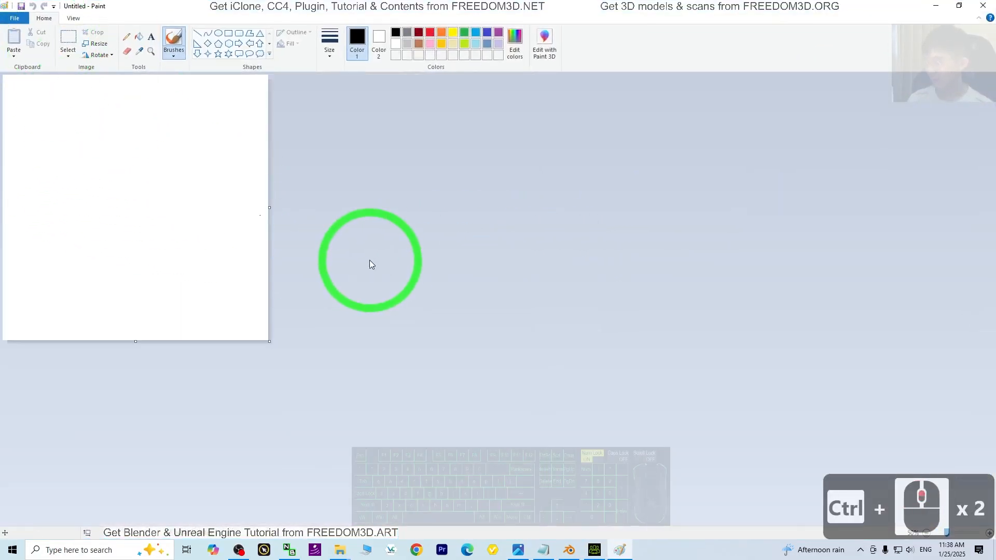
key(ctrl+shift+s)
drag(354, 8, 545, 59)
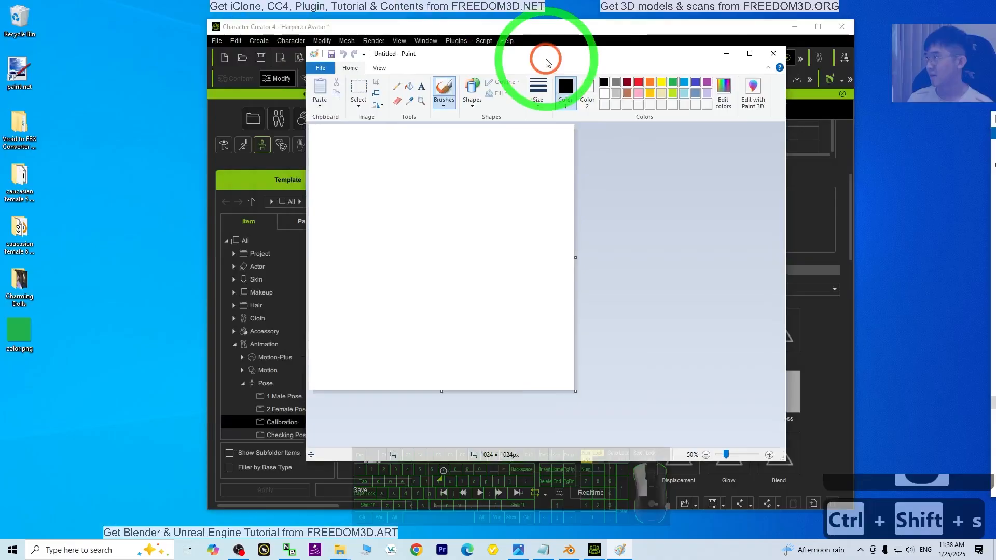
Step: Save the blank white canvas as white.png on the Desktop
key(ctrl+s)
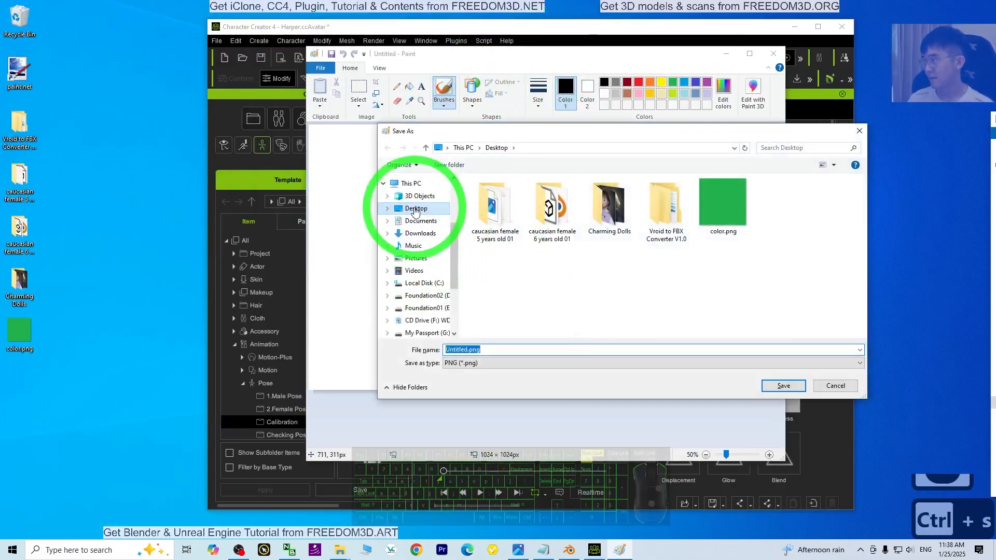
double_click(493, 352)
text(white)
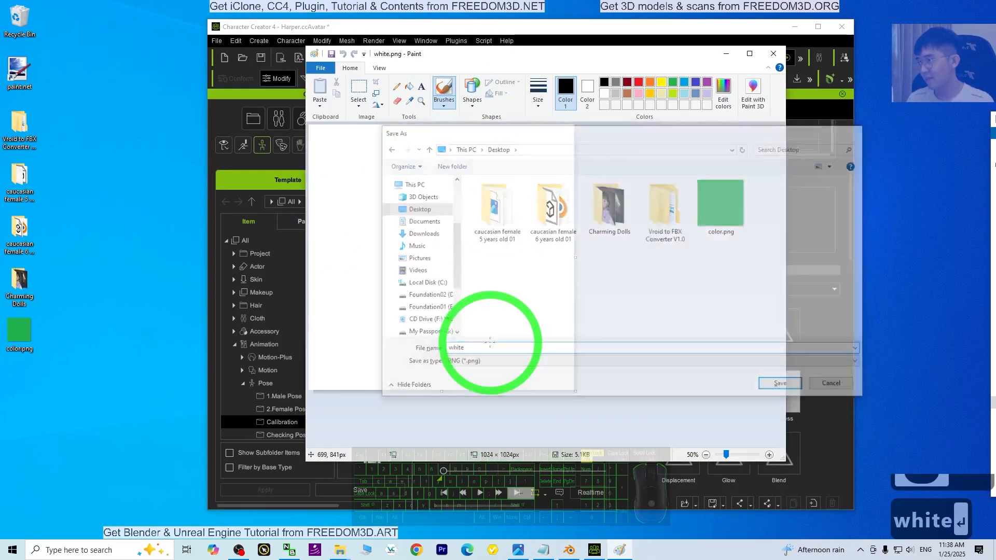
key(Return)
Step: Switch back to Character Creator 4 and assign white.png as the base color texture of the heels material
click(721, 23)
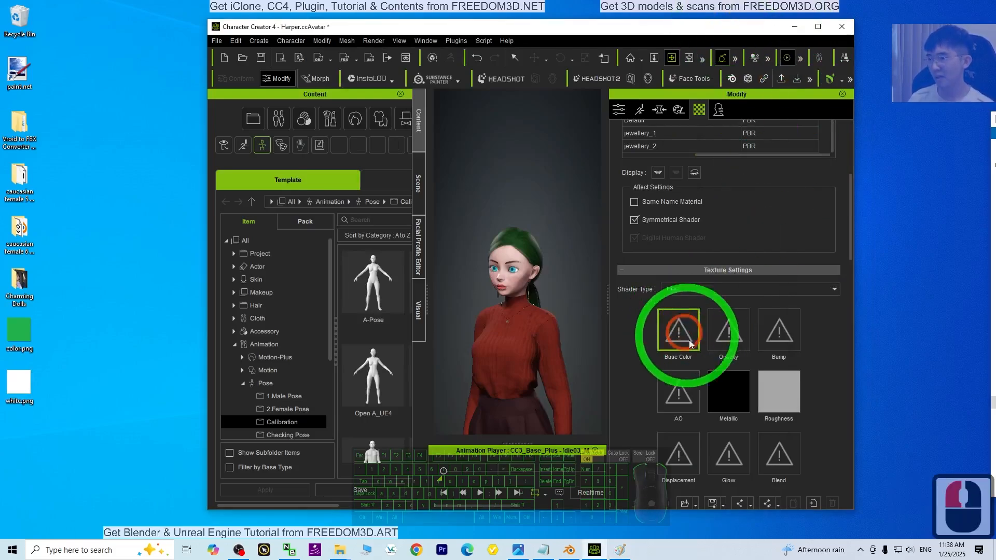
scroll(540, 358, down, 10)
scroll(553, 189, up, 7)
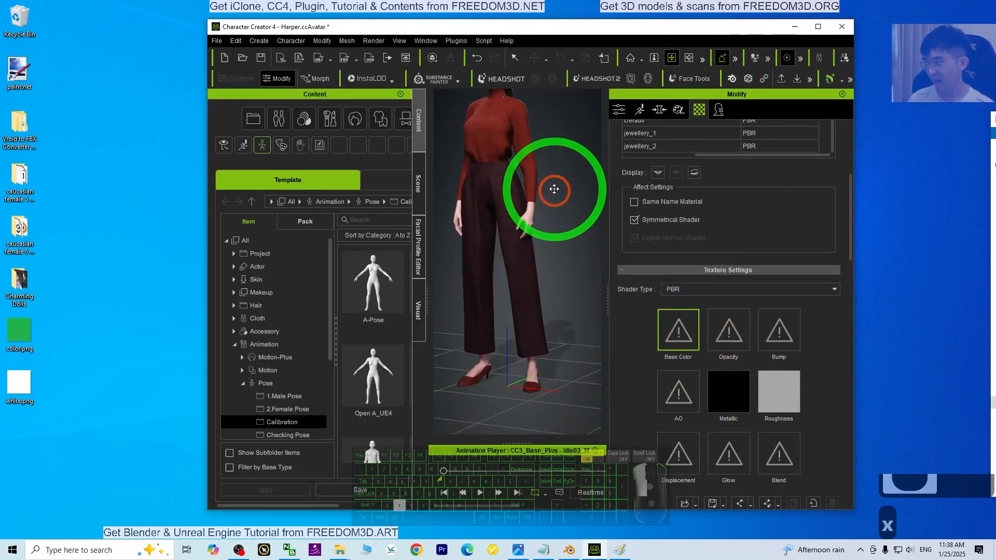
drag(20, 386, 650, 333)
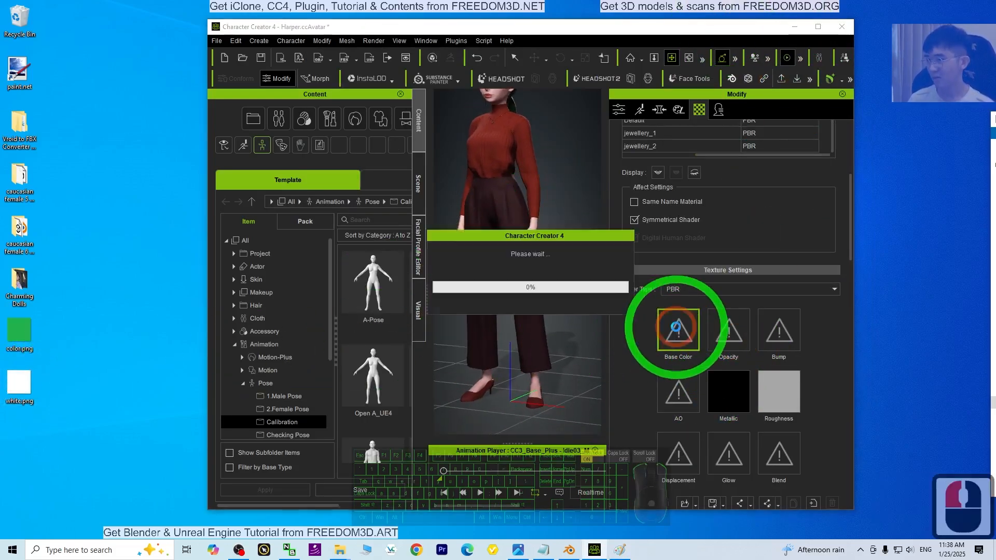
Step: Assign white.png as the base color texture of the heels mesh's Default material
scroll(729, 209, up, 2)
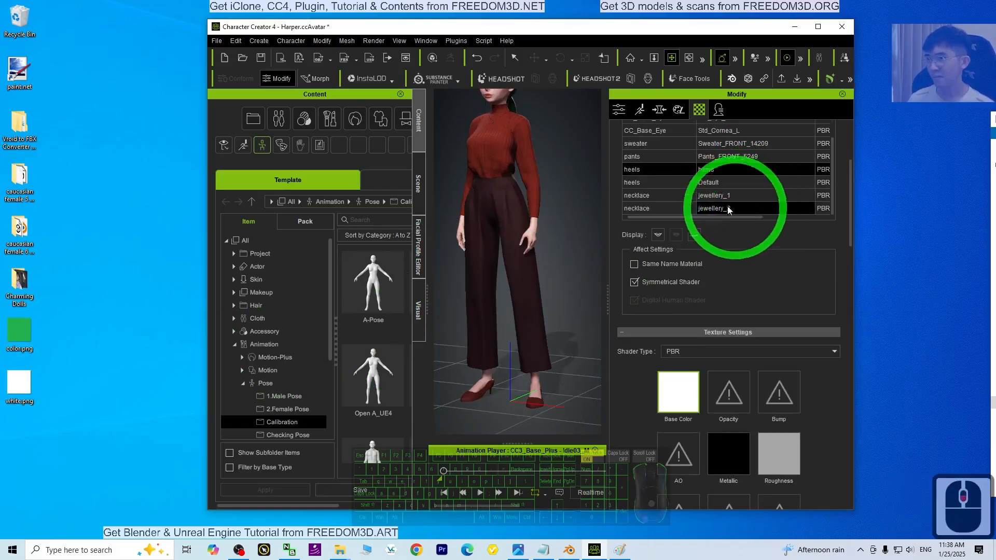
click(652, 183)
drag(251, 348, 675, 388)
Step: Check the base color textures of the necklace's jewellery_1 and jewellery_2 materials
click(646, 196)
click(644, 209)
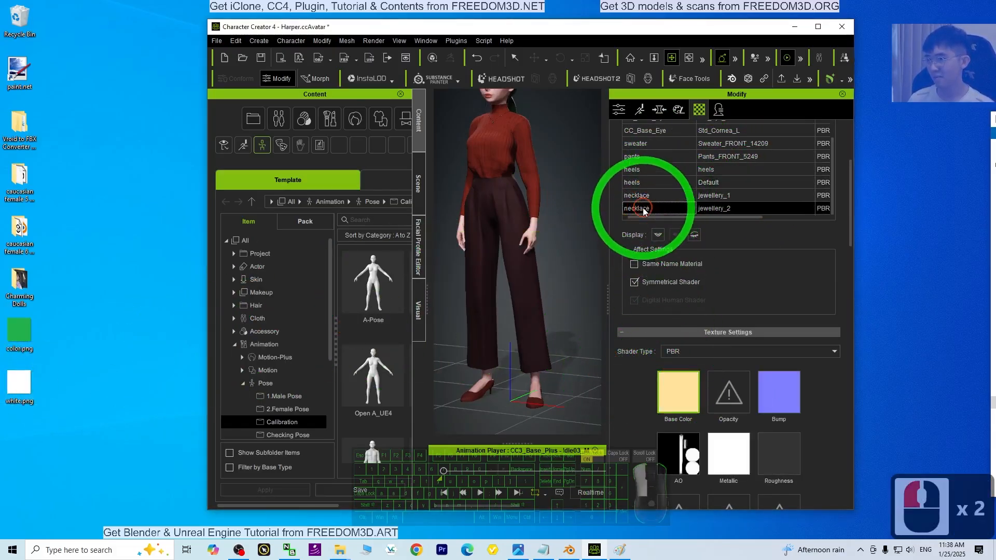
scroll(671, 195, down, 2)
scroll(682, 154, up, 5)
scroll(700, 249, up, 8)
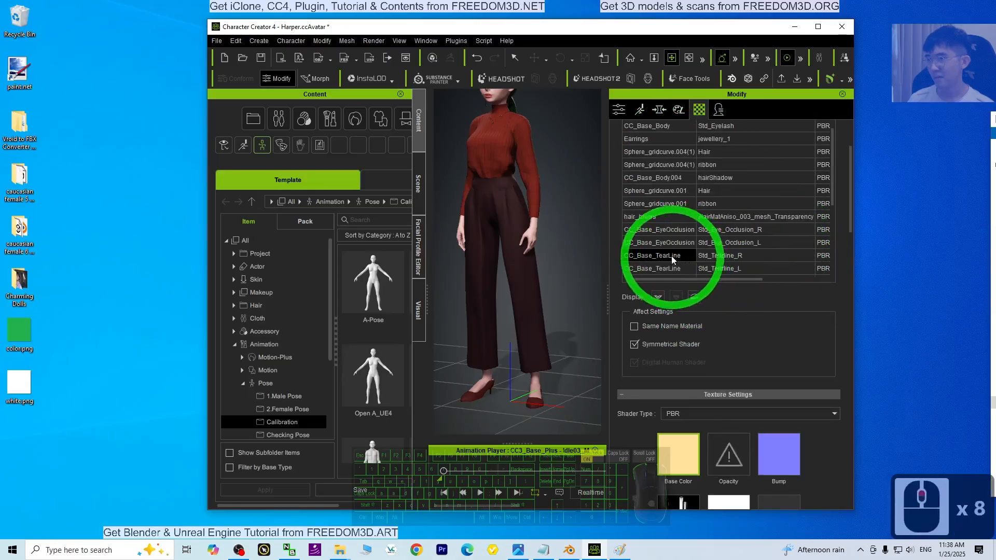
Step: Enlarge the window and examine the character's hair and upper body in the viewport
click(818, 27)
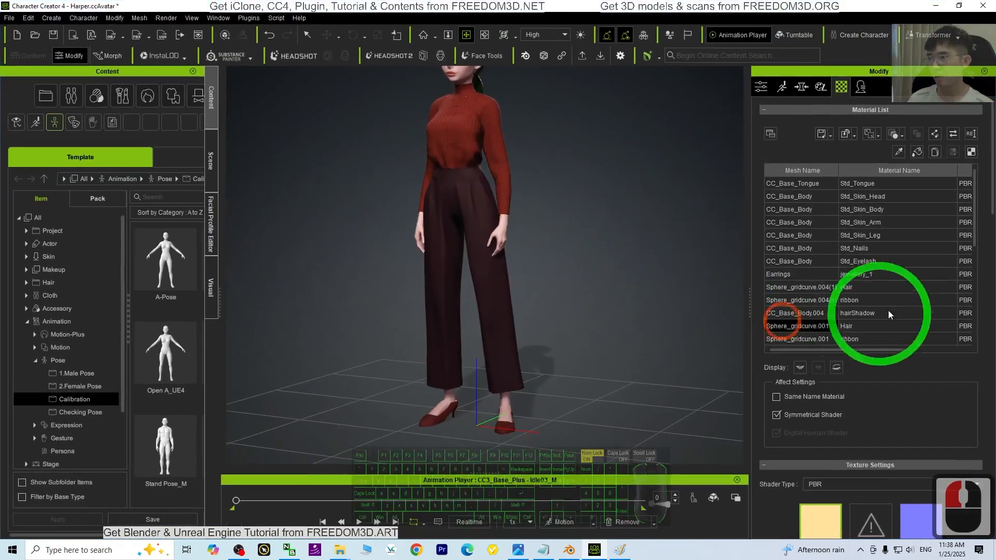
scroll(533, 289, up, 12)
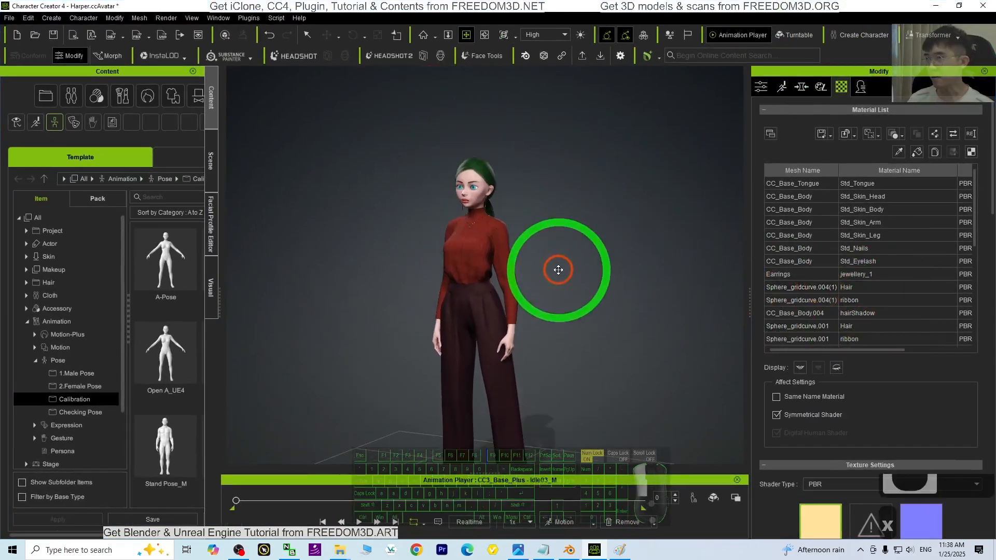
key(c)
mouse_move(606, 270)
mouse_down()
mouse_move(328, 312)
mouse_move(541, 287)
mouse_move(600, 259)
mouse_up()
key(q)
click(469, 194)
scroll(472, 213, up, 20)
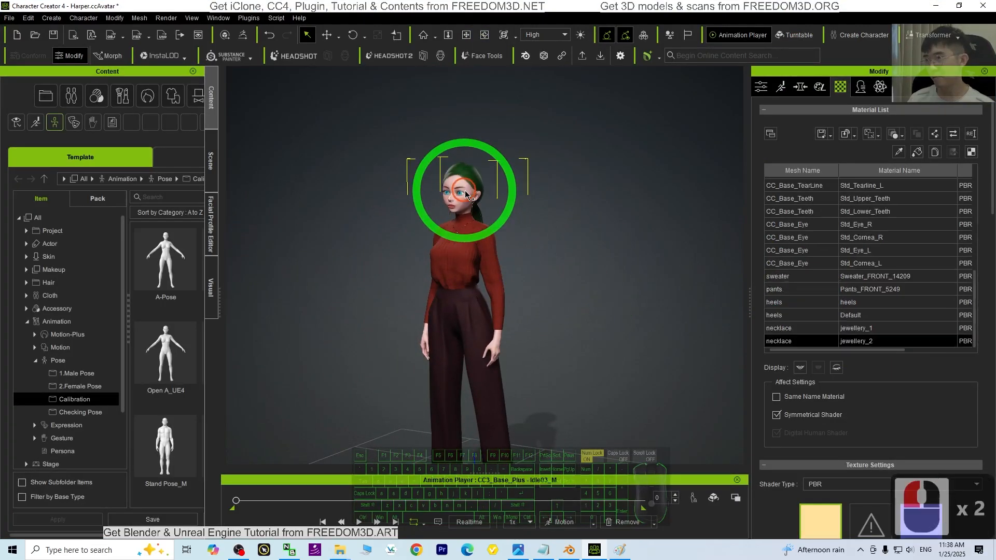
scroll(881, 275, up, 17)
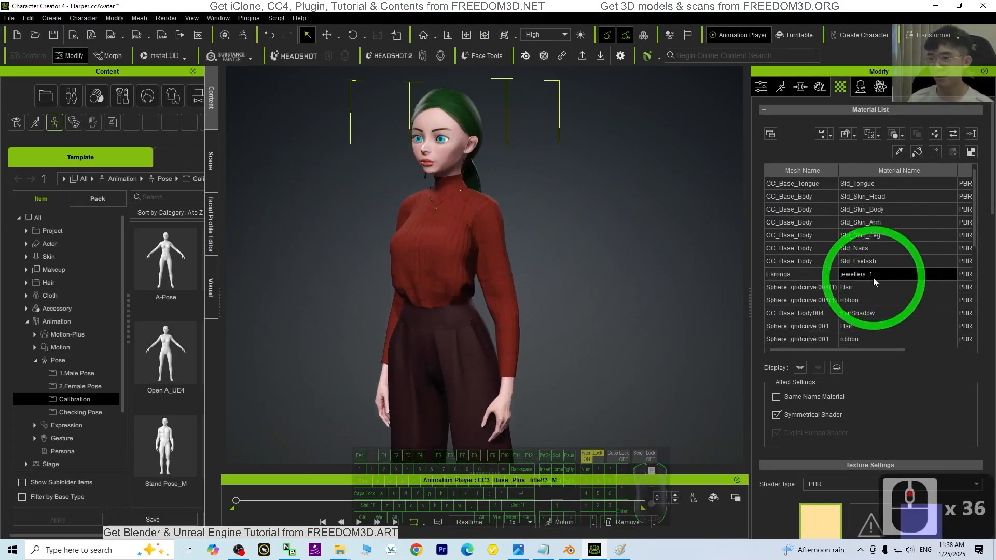
Step: Select all materials in the list, from Std_Tongue to the necklace's jewellery_2, and bring up their material settings
click(804, 186)
scroll(876, 467, down, 16)
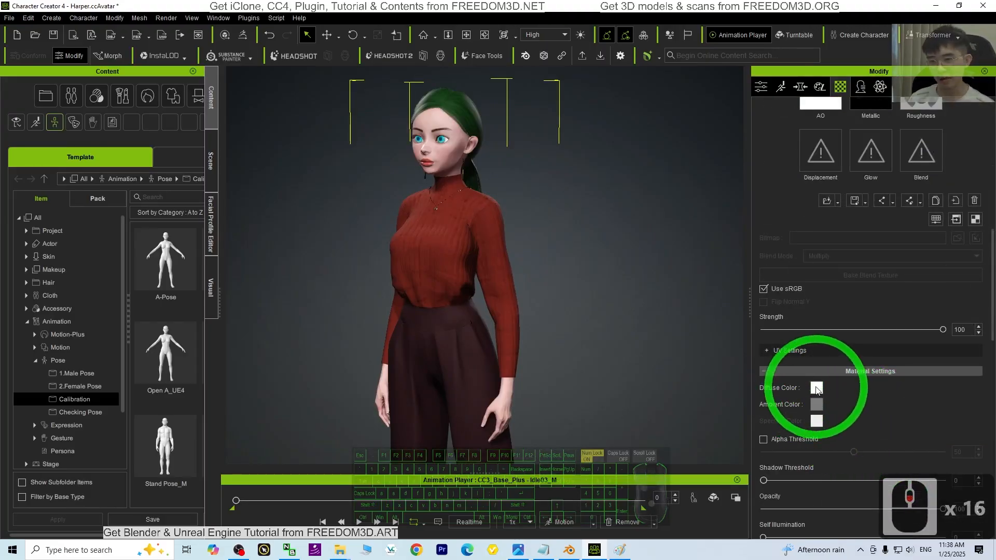
scroll(942, 257, up, 20)
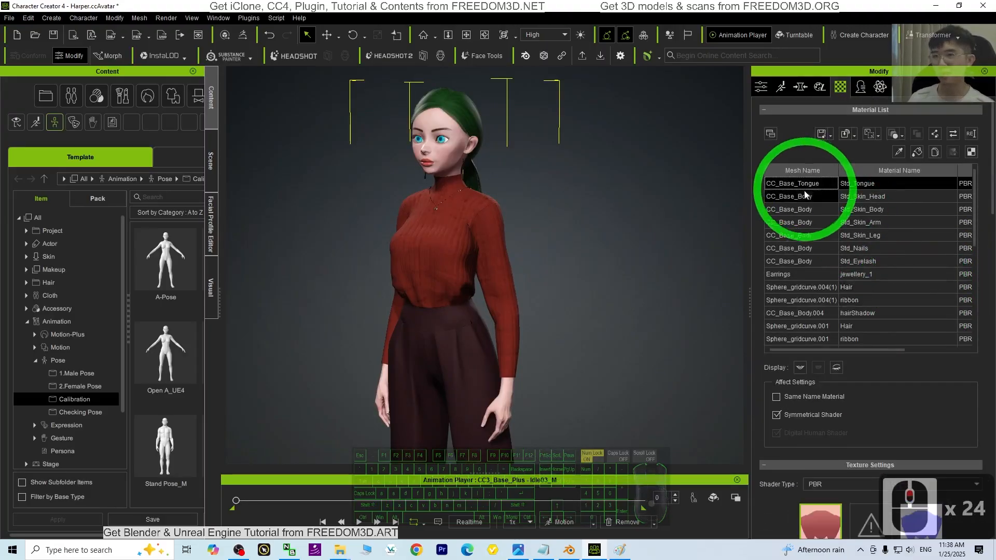
click(791, 188)
scroll(809, 197, down, 10)
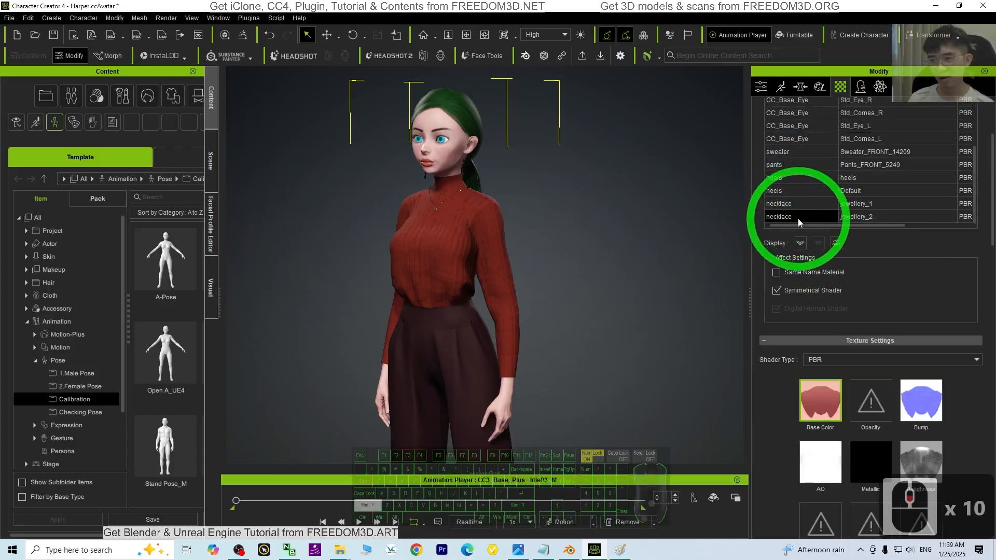
scroll(933, 311, down, 13)
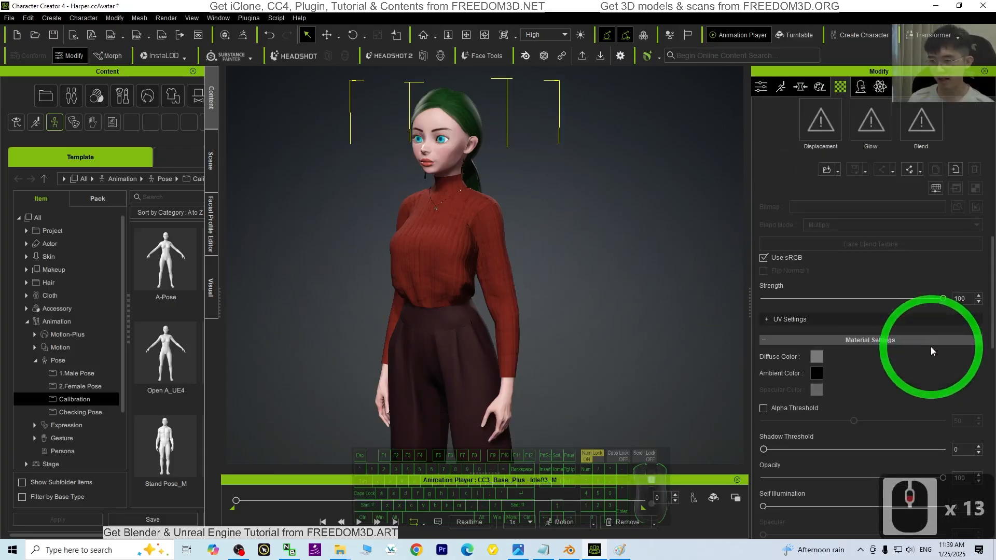
Step: Set the diffuse color of all selected materials to white (#ffffff)
click(816, 357)
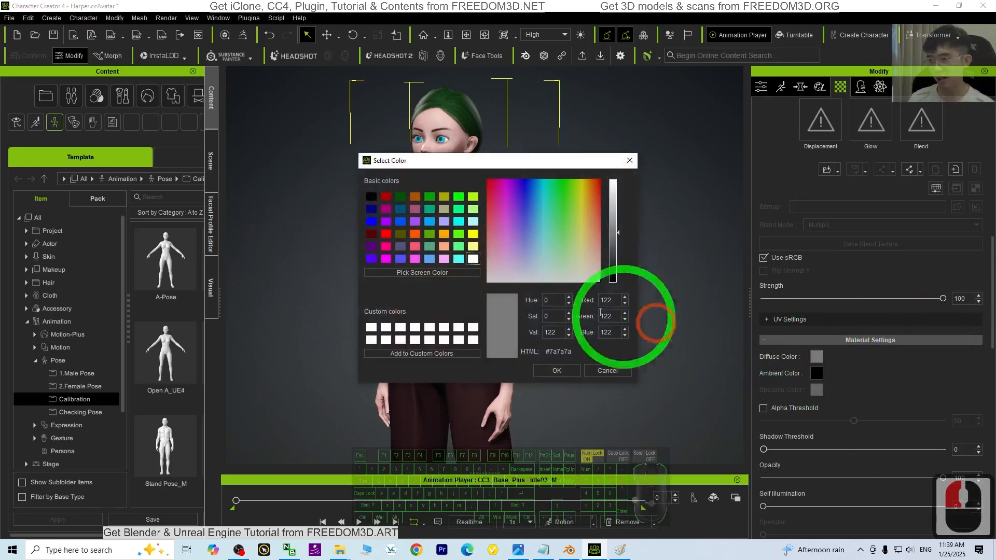
drag(488, 165, 755, 136)
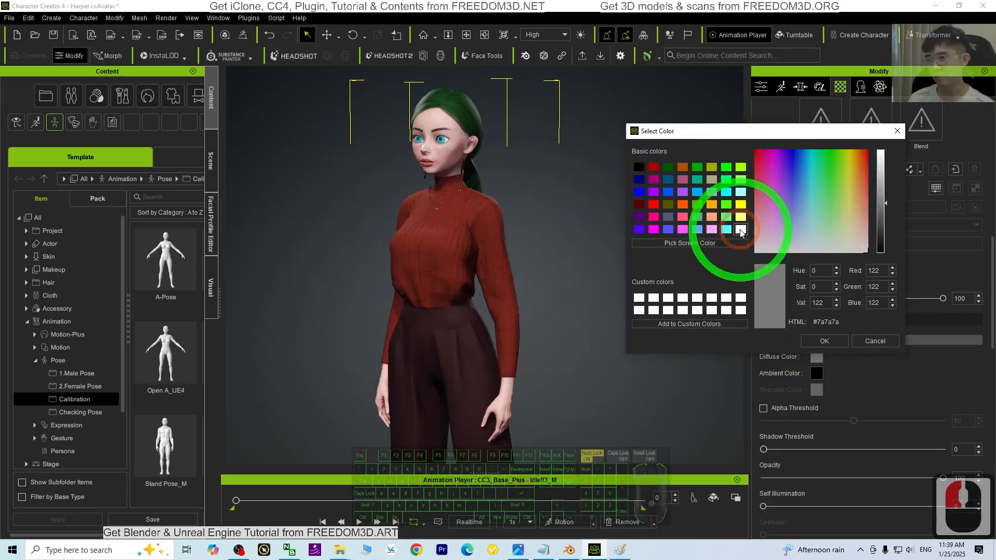
double_click(740, 230)
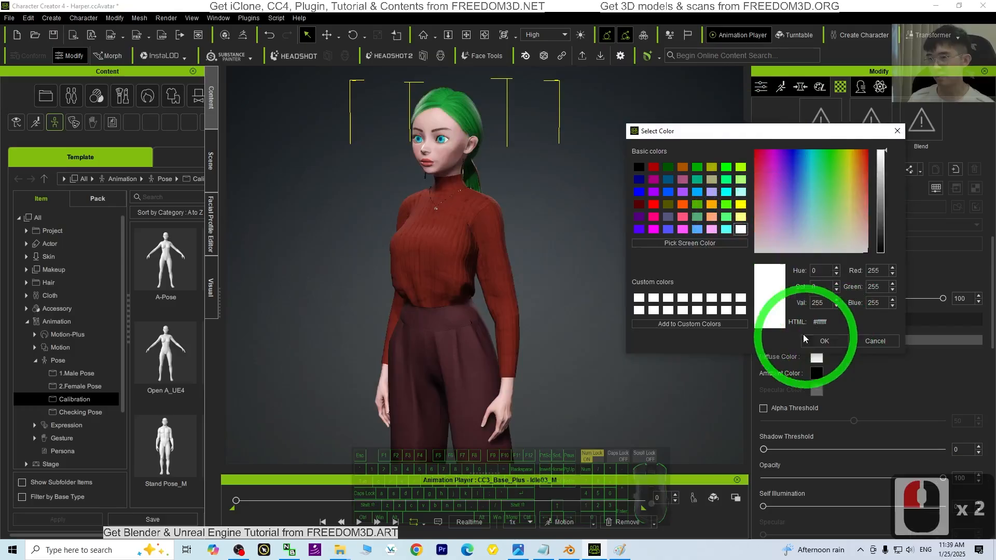
click(824, 342)
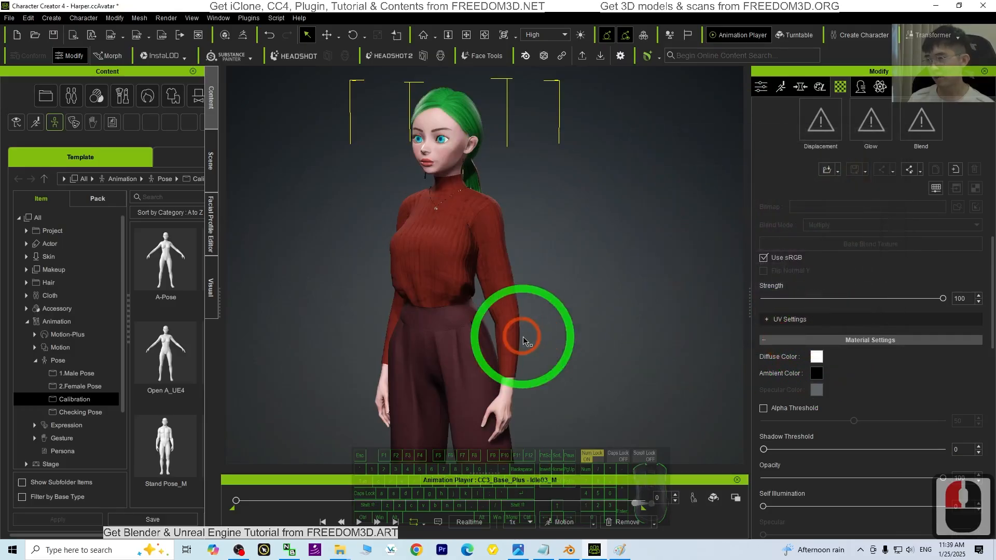
Step: Examine the character's pants and heels in the viewport
scroll(526, 340, down, 7)
key(x)
drag(573, 391, 602, 251)
key(c)
drag(439, 277, 329, 286)
scroll(568, 340, up, 3)
scroll(568, 340, up, 1)
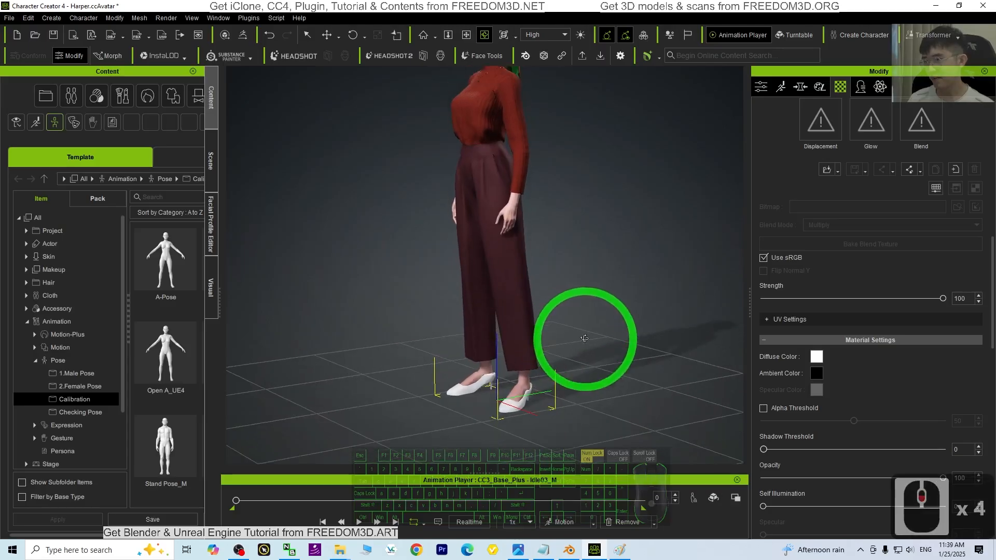
Step: Select the character's heels in the viewport and check their base color texture
drag(586, 303, 655, 240)
key(q)
click(512, 369)
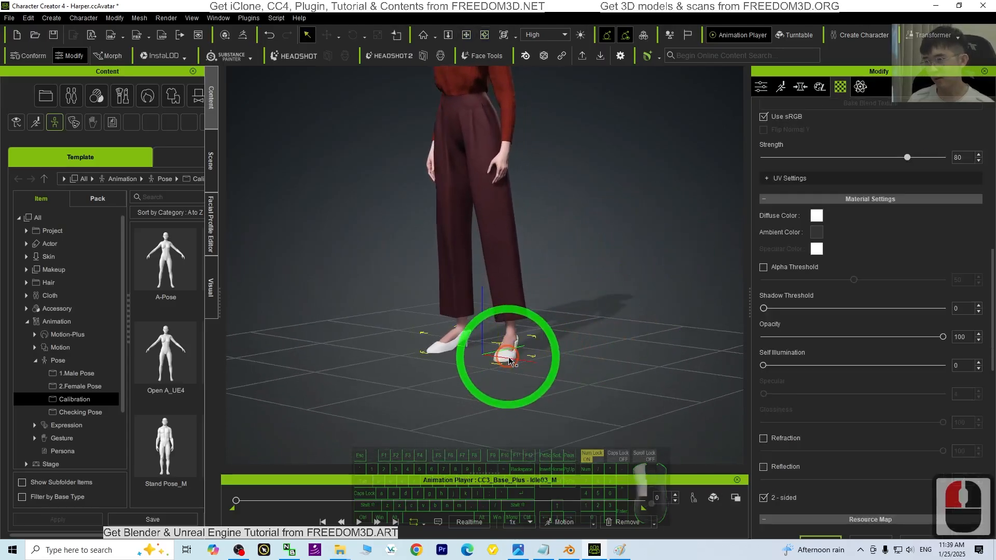
scroll(865, 240, up, 13)
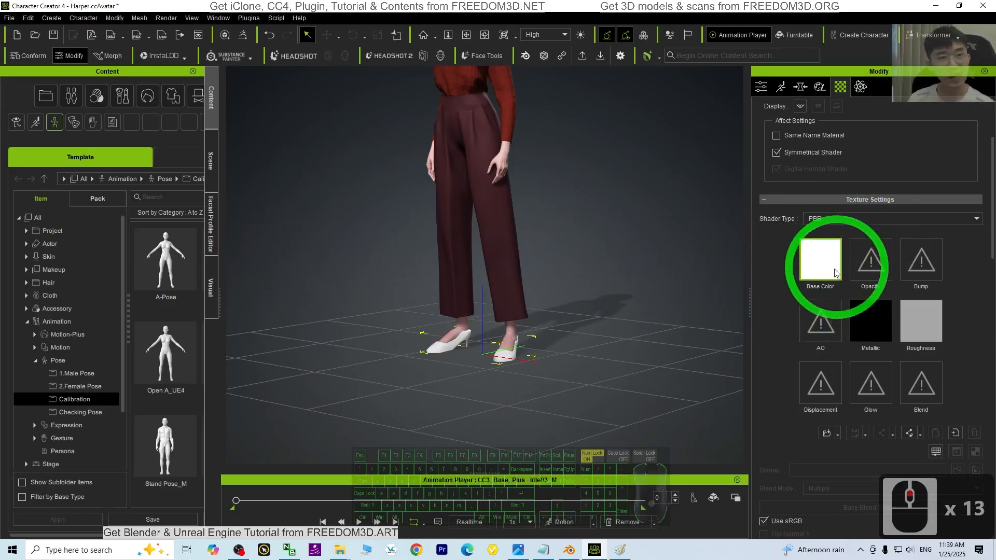
scroll(557, 260, down, 6)
key(x)
drag(612, 161, 615, 281)
key(c)
drag(578, 277, 596, 271)
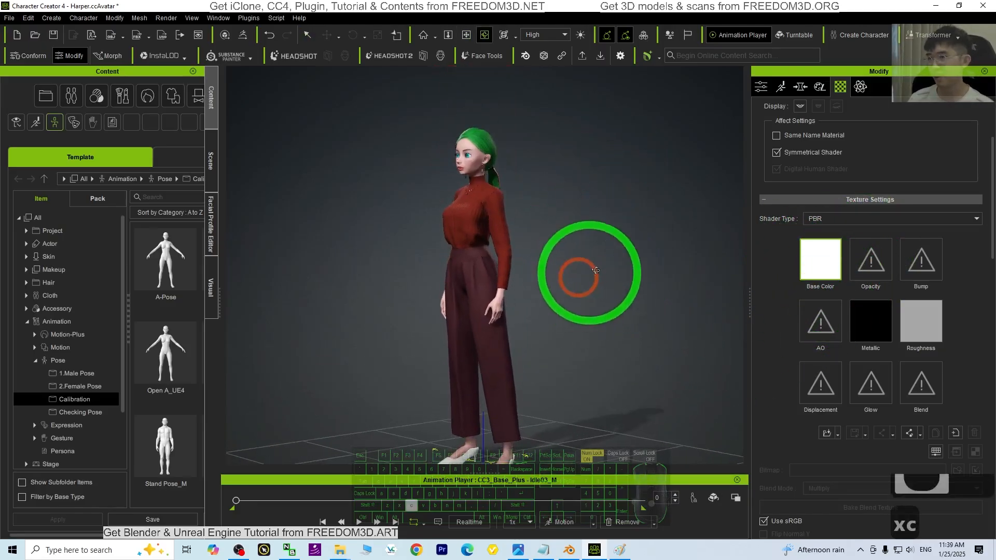
Step: Load color.png from the desktop as the base color texture of both heels materials, heels and Default
scroll(893, 249, up, 10)
click(790, 183)
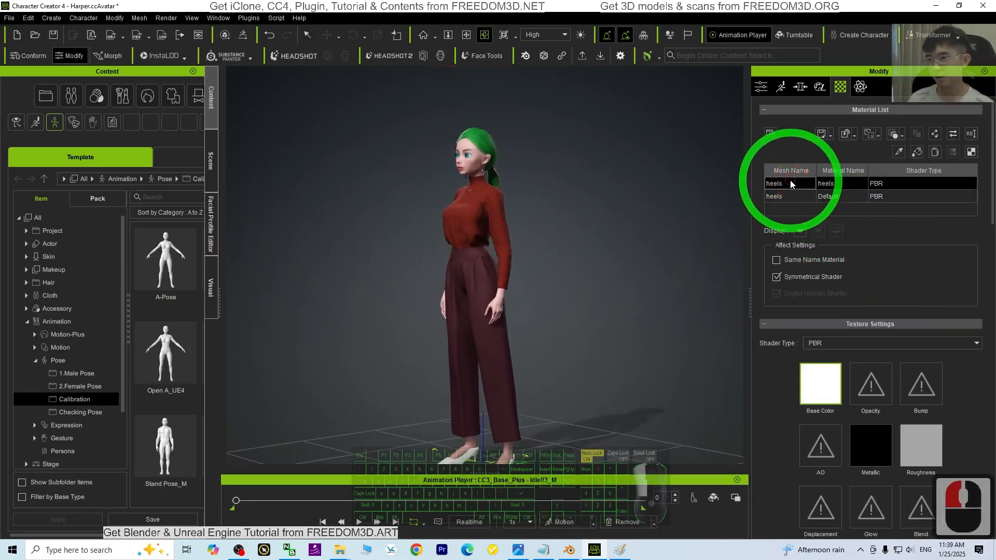
click(791, 195)
click(789, 184)
drag(539, 10, 532, 35)
drag(20, 332, 669, 396)
scroll(552, 367, down, 5)
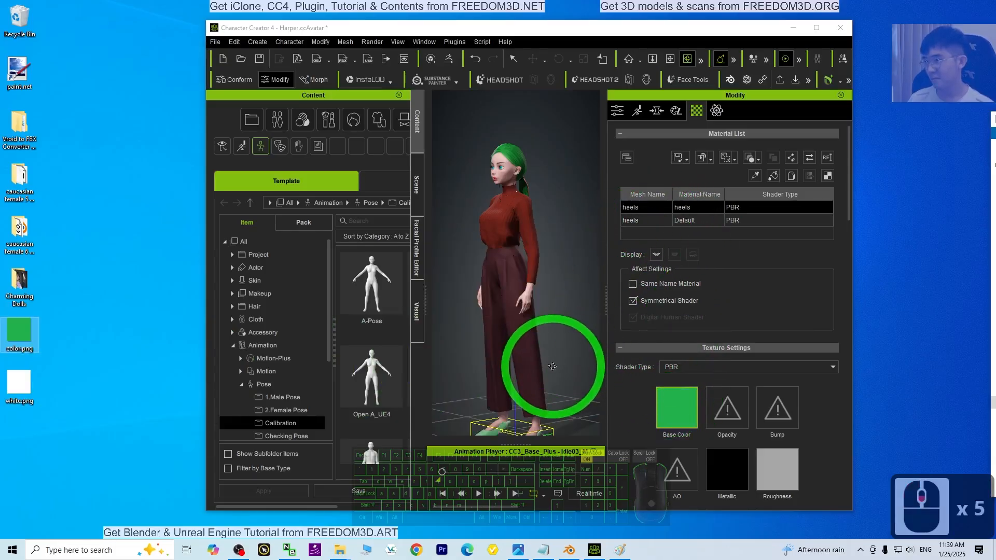
click(630, 220)
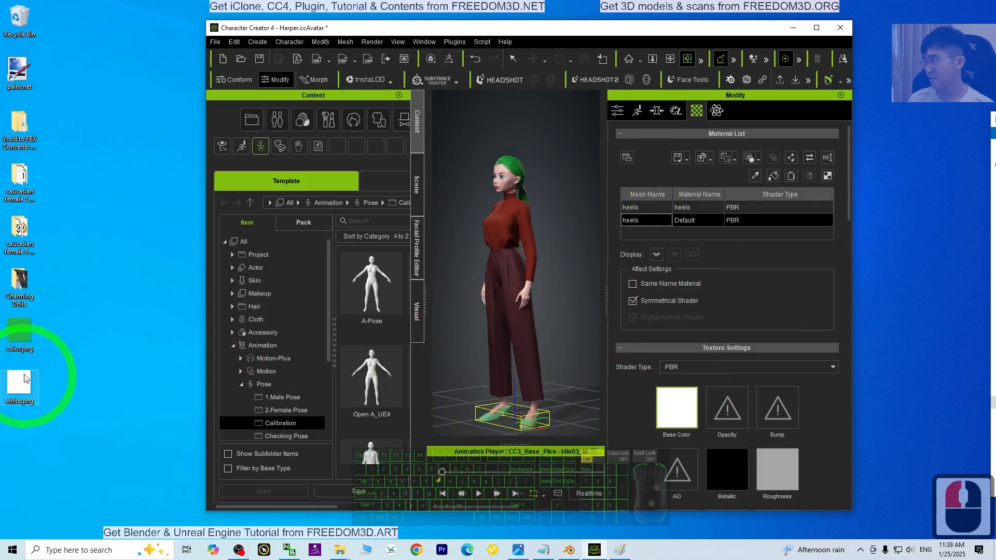
drag(23, 337, 678, 400)
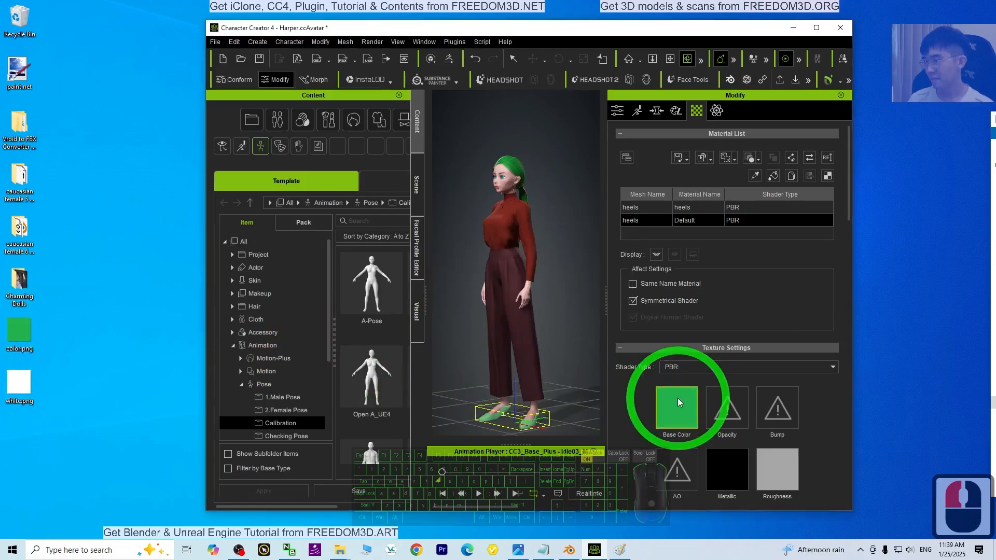
key(x)
drag(564, 316, 656, 276)
key(c)
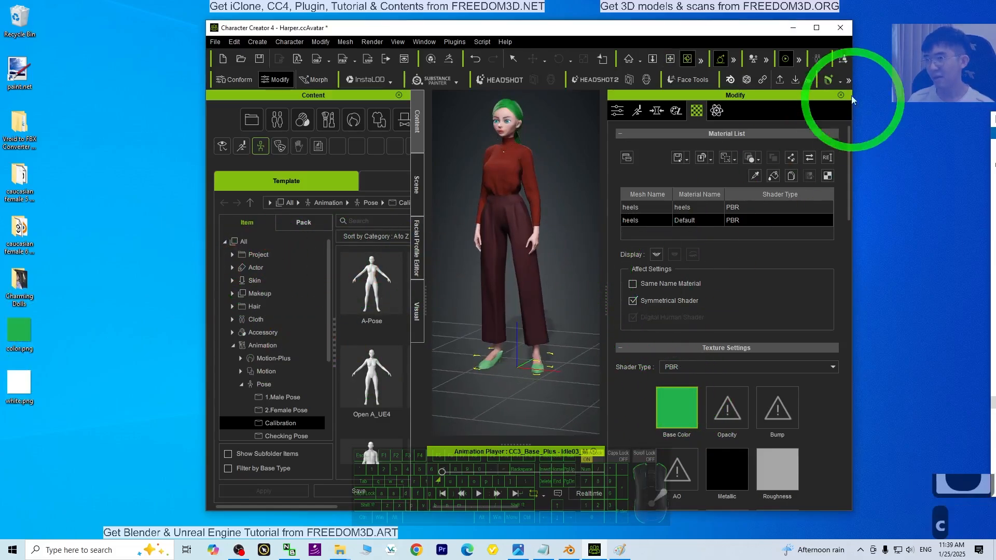
Step: Maximize the window, bring up the color adjustment for the Default heels material's base color and set the hue to 71
click(816, 28)
right_click(819, 390)
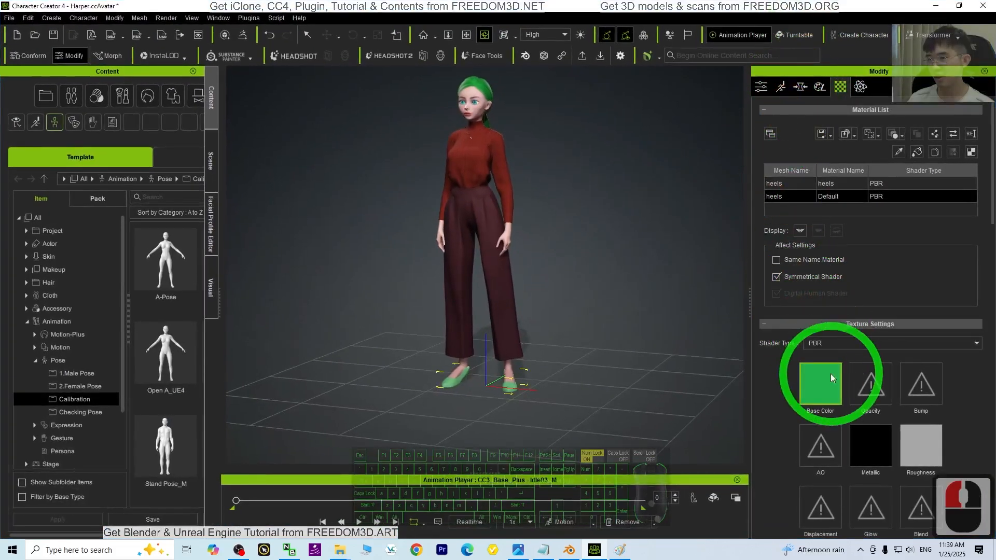
click(862, 469)
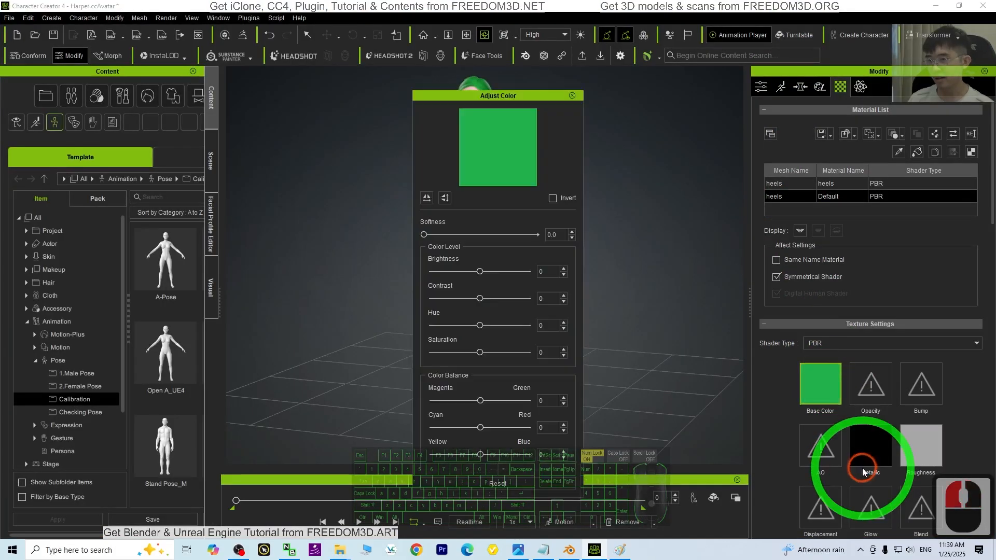
drag(521, 101, 277, 112)
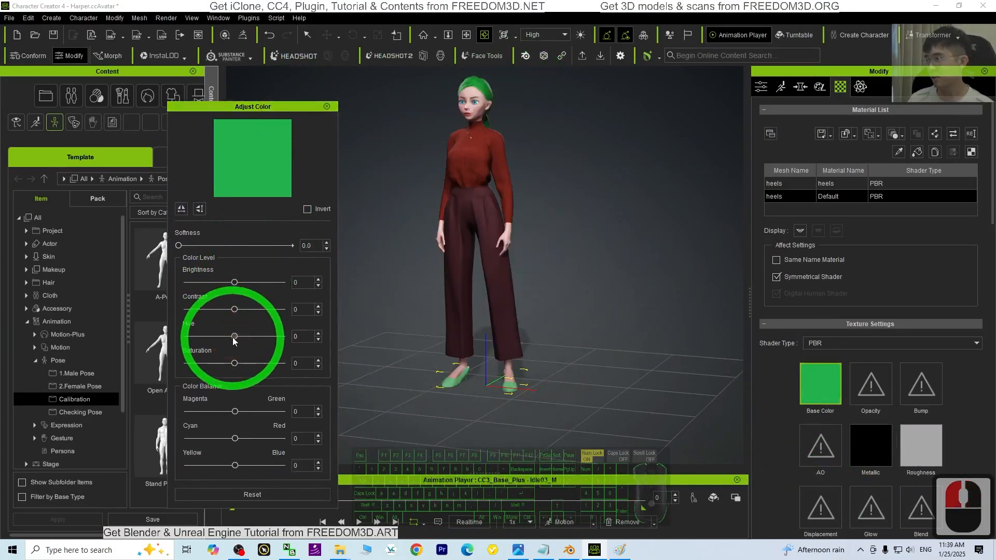
drag(235, 336, 269, 337)
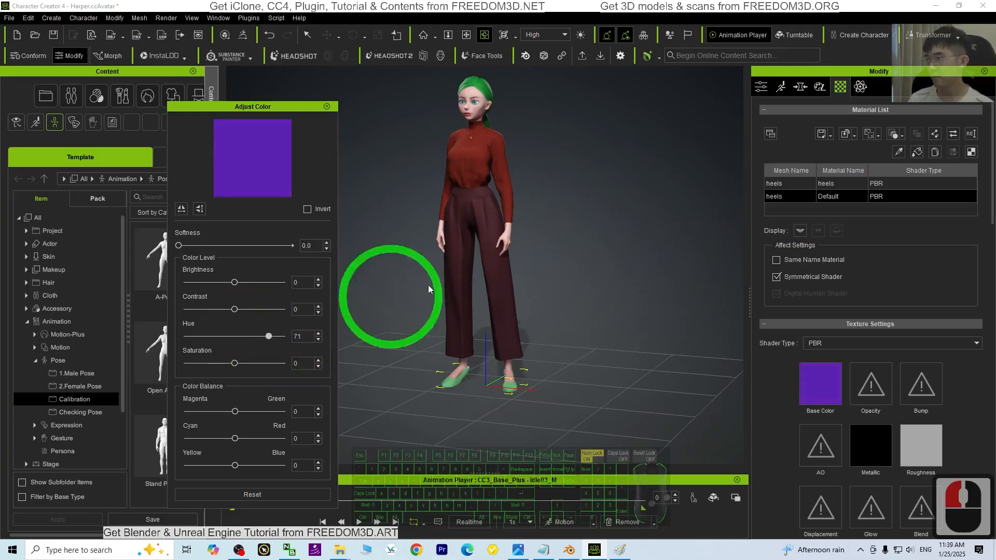
Step: Select both heels materials, reset the color adjustment and set their base color hue to 51
click(792, 186)
shift+click(797, 198)
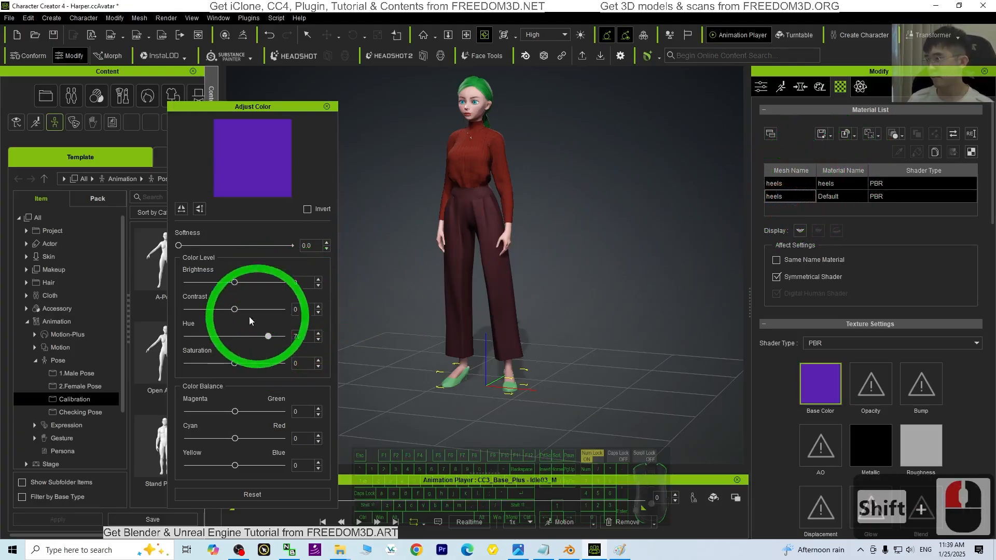
click(252, 494)
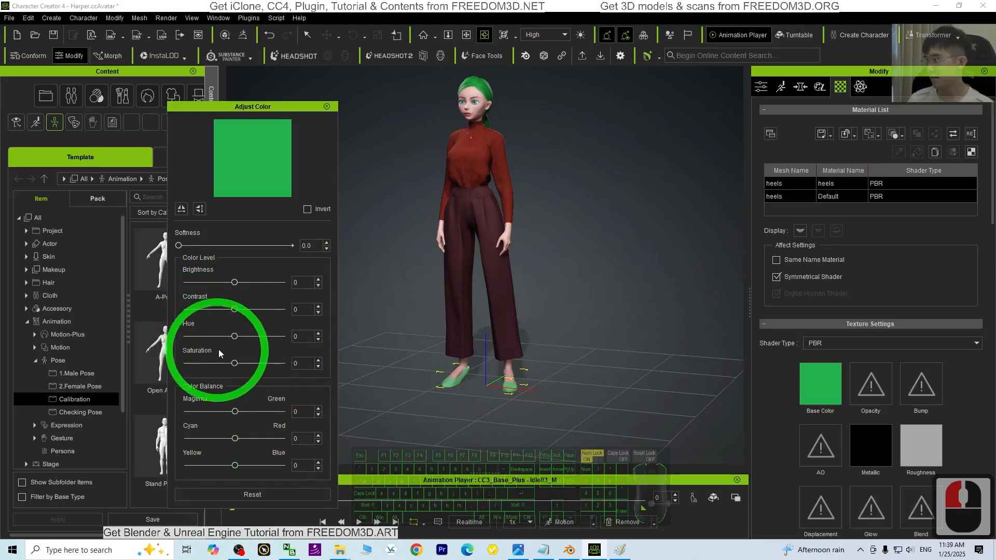
drag(234, 336, 258, 337)
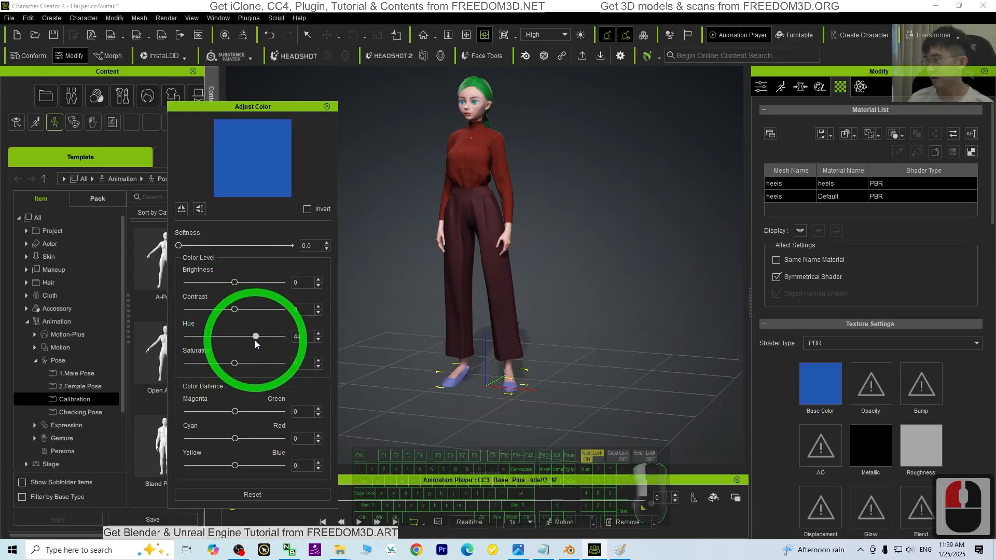
scroll(447, 384, up, 5)
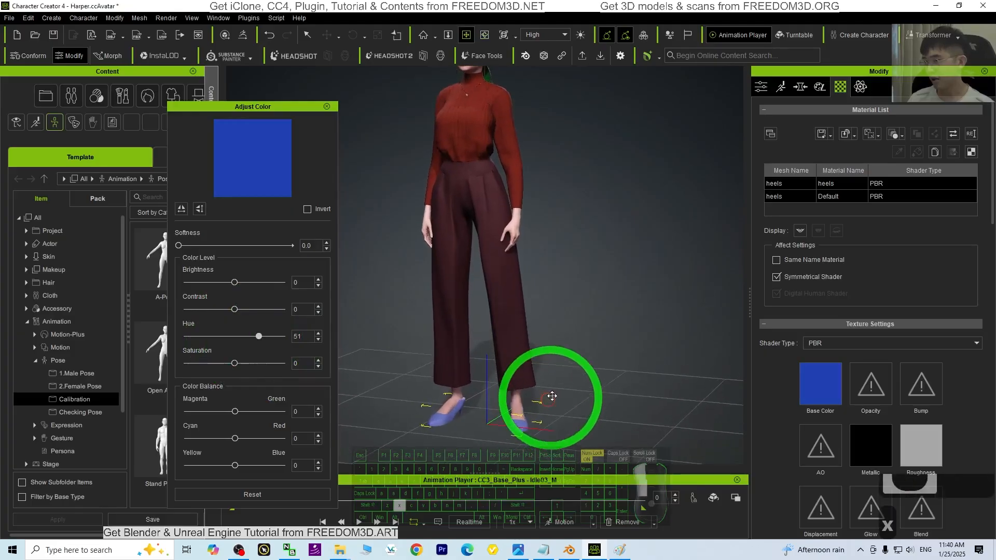
scroll(485, 329, up, 2)
right_drag(648, 339, 533, 327)
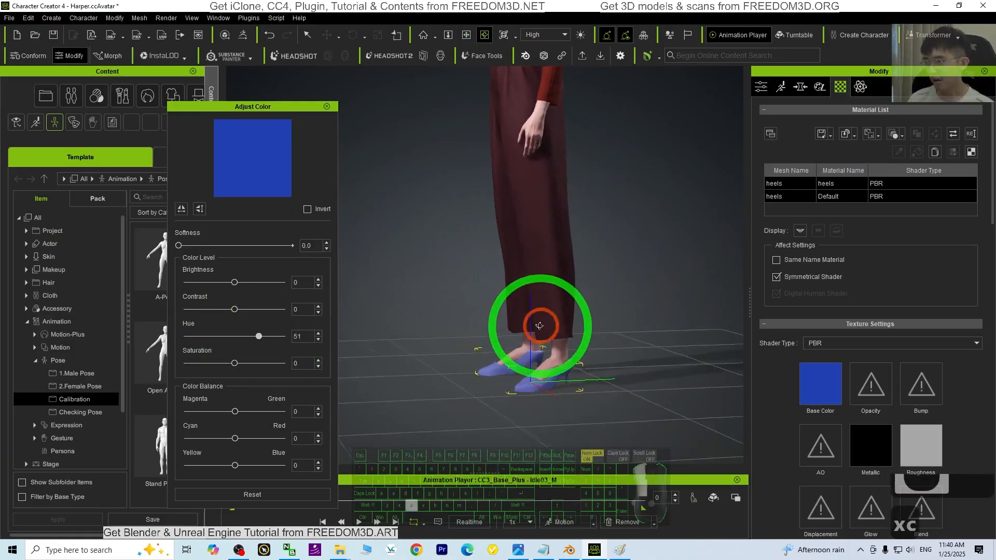
Step: Shift the hue of both heels materials' base color to an orange tone
click(828, 380)
scroll(917, 419, down, 8)
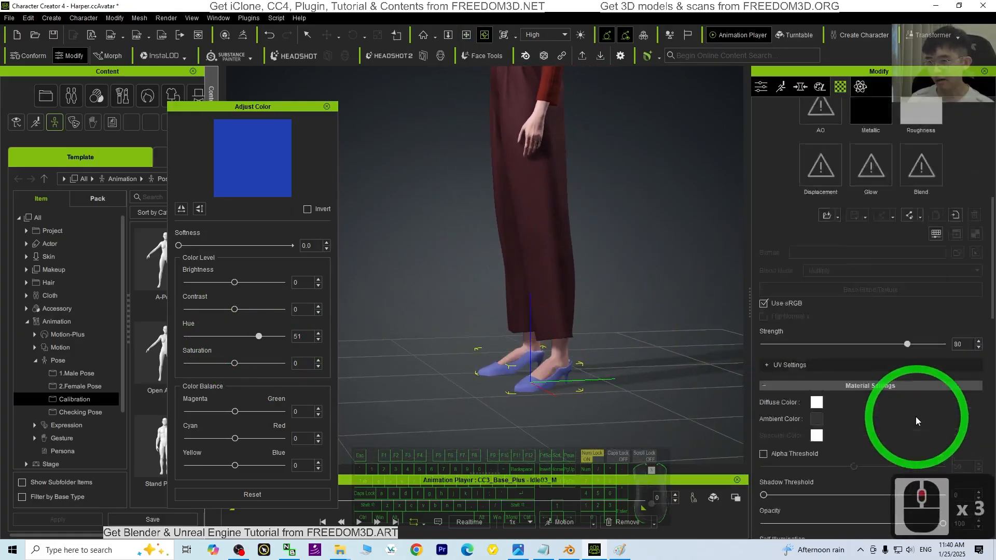
scroll(916, 407, up, 11)
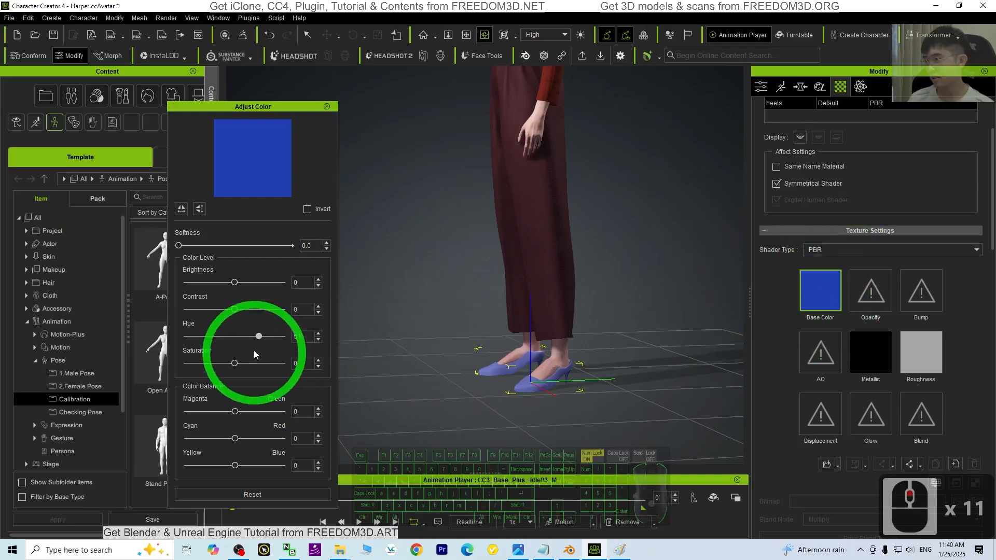
drag(258, 337, 229, 334)
scroll(538, 244, down, 15)
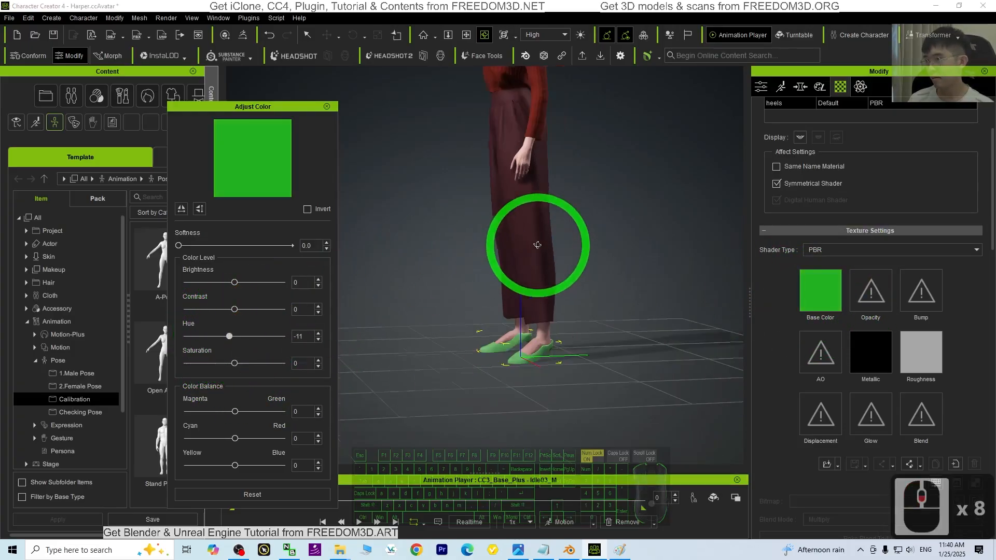
middle_drag(571, 182, 557, 300)
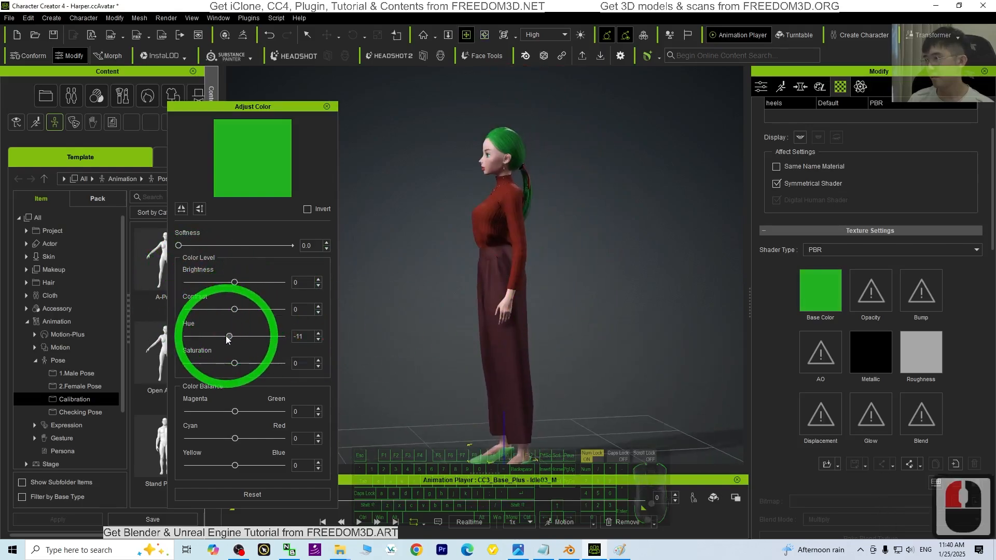
drag(245, 339, 201, 337)
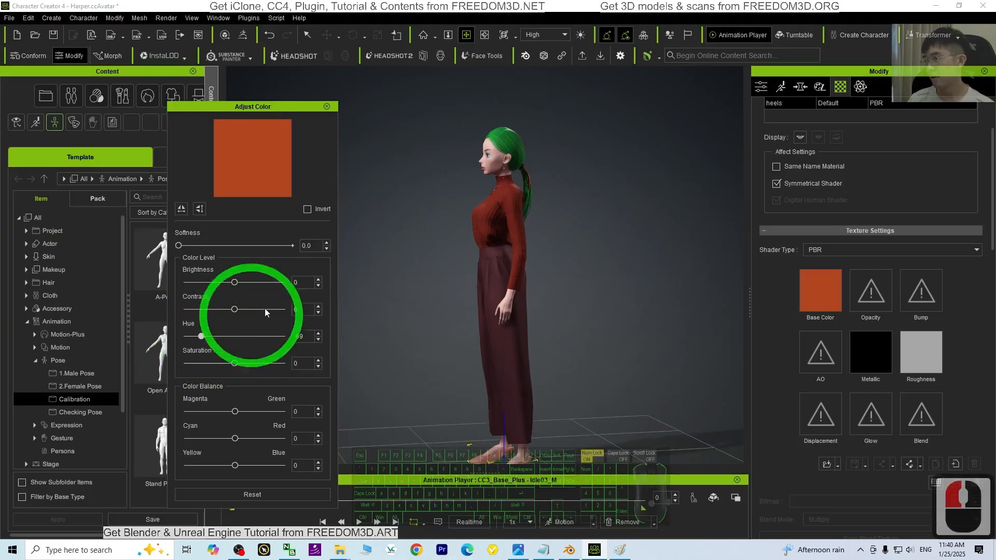
Step: Examine the materials of the hair meshes and look through the character's full material list
click(506, 148)
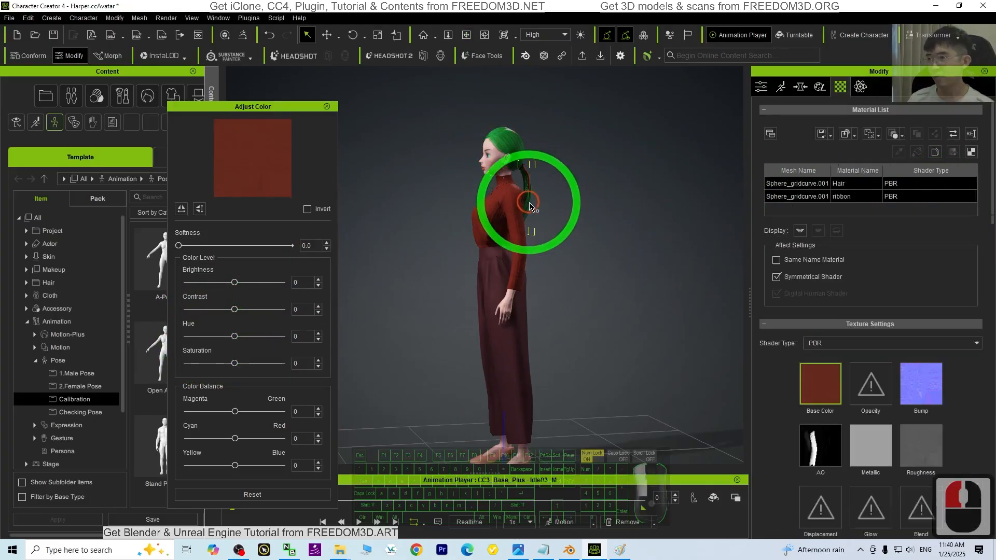
click(508, 138)
click(513, 139)
click(516, 141)
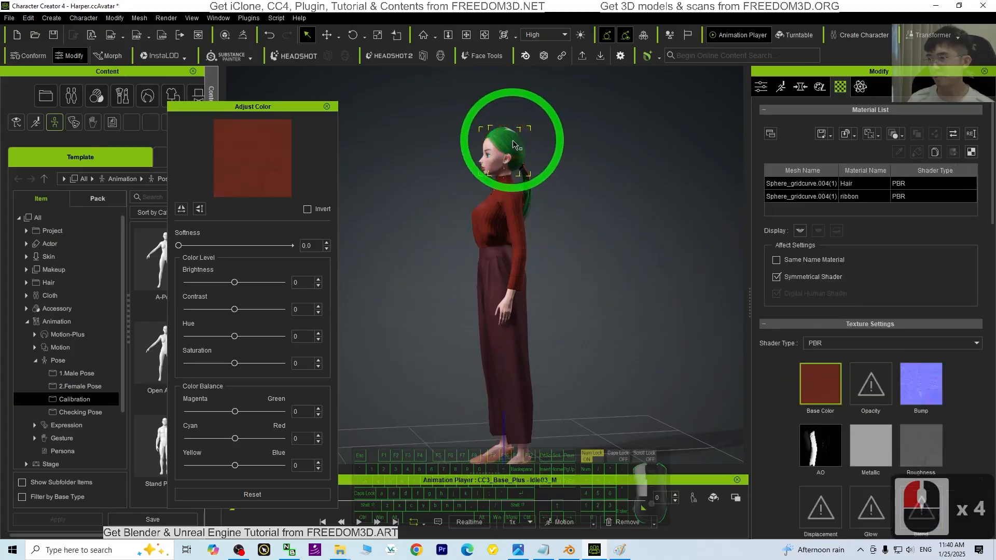
click(529, 179)
scroll(872, 280, down, 8)
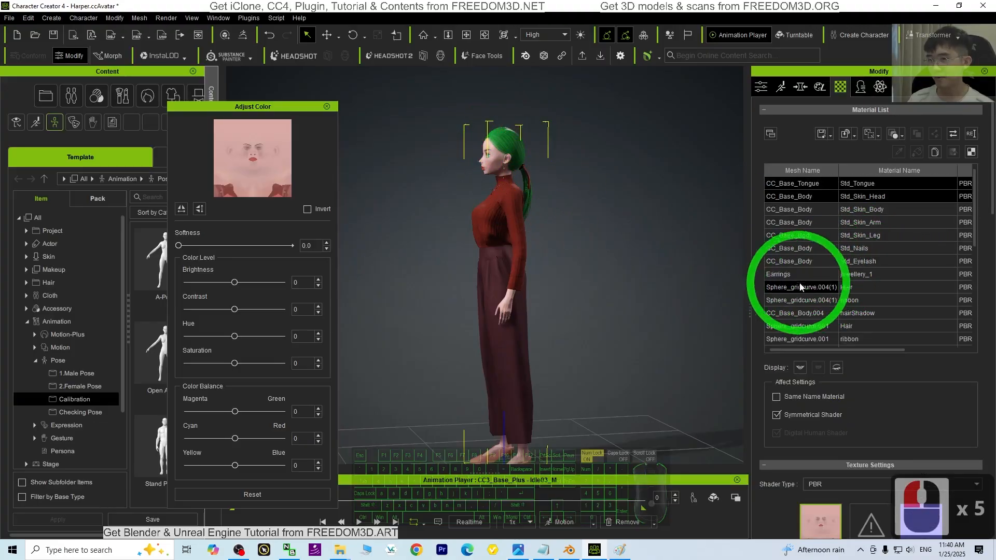
scroll(830, 234, up, 6)
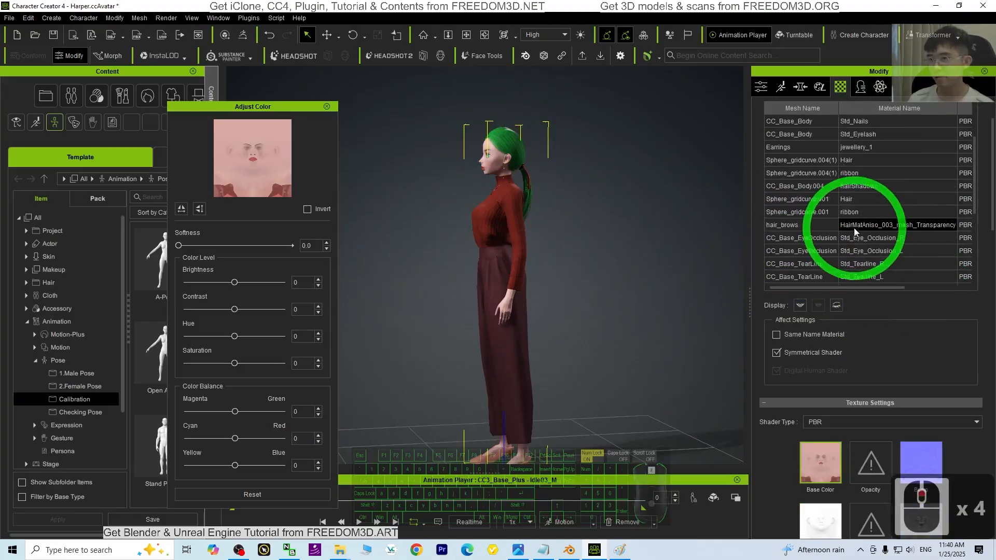
scroll(833, 225, up, 3)
click(788, 247)
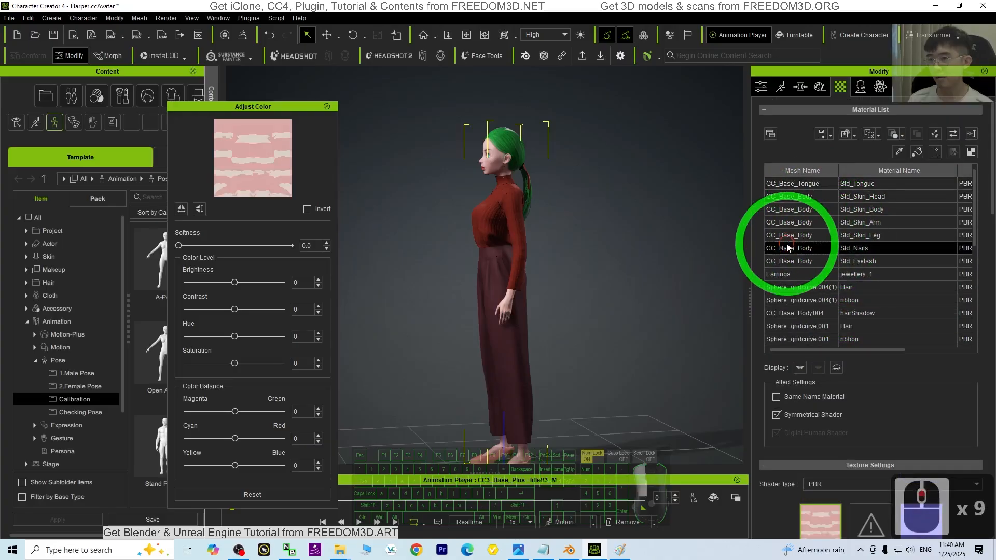
scroll(845, 269, down, 5)
scroll(851, 265, down, 3)
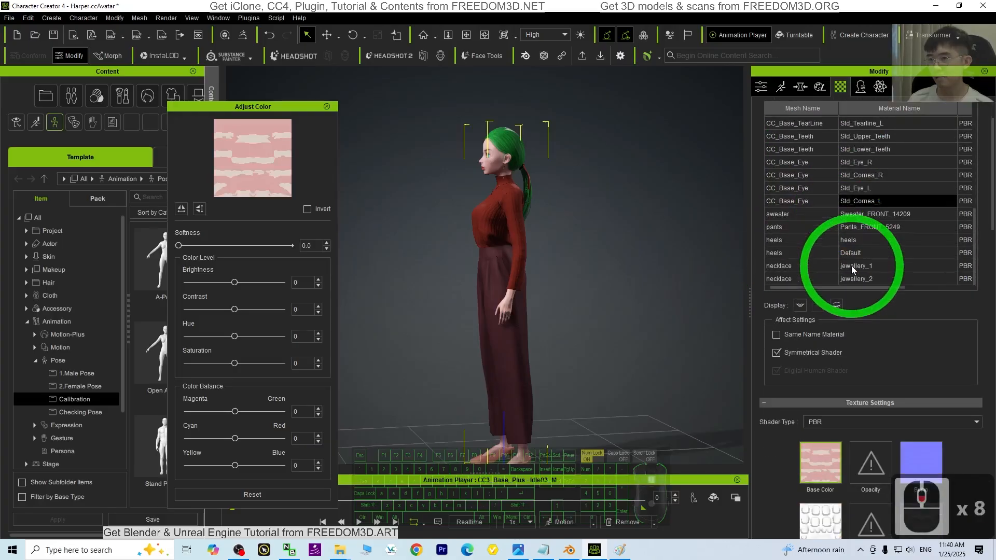
Step: Close the color adjustment and compare the Hair and ribbon materials of the two hair meshes
click(326, 106)
double_click(511, 146)
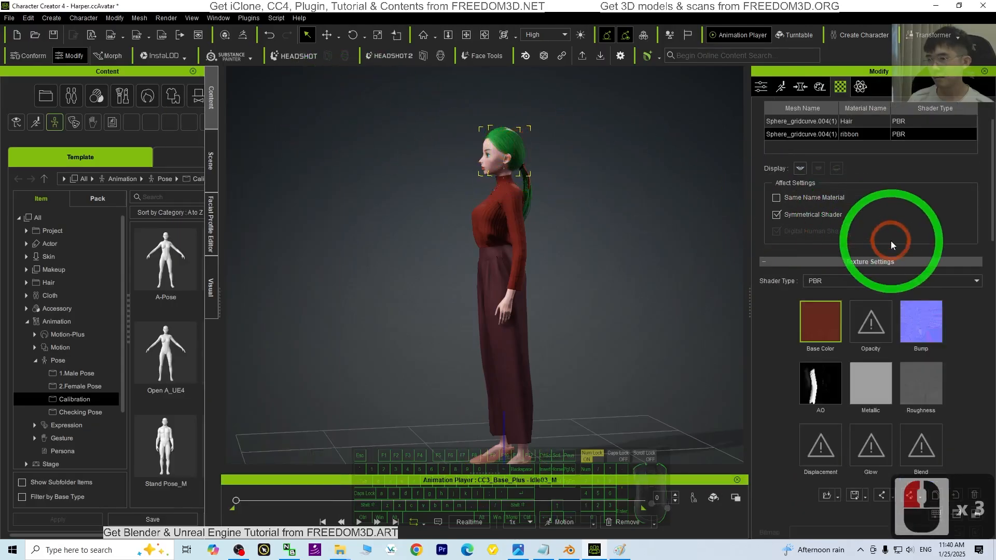
scroll(910, 231, up, 2)
click(794, 187)
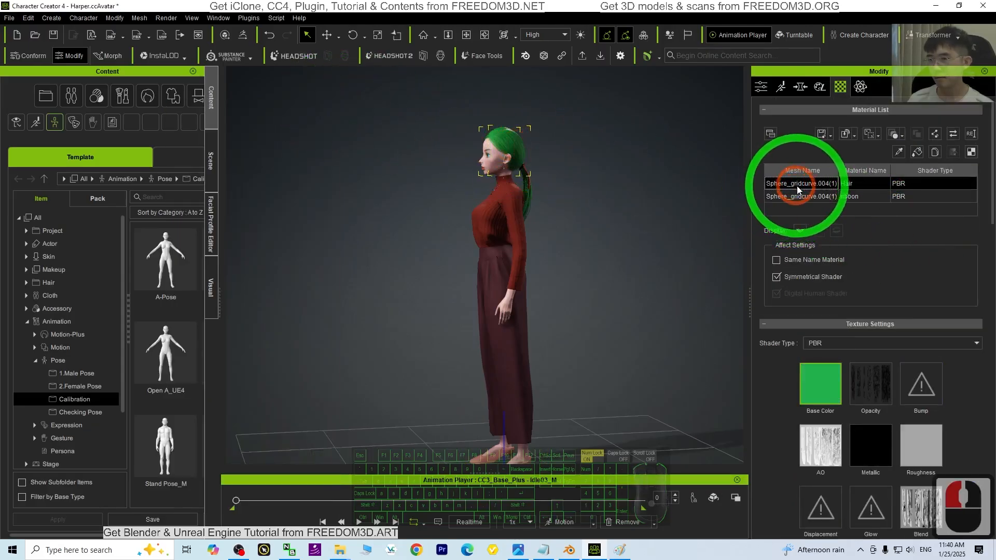
double_click(825, 388)
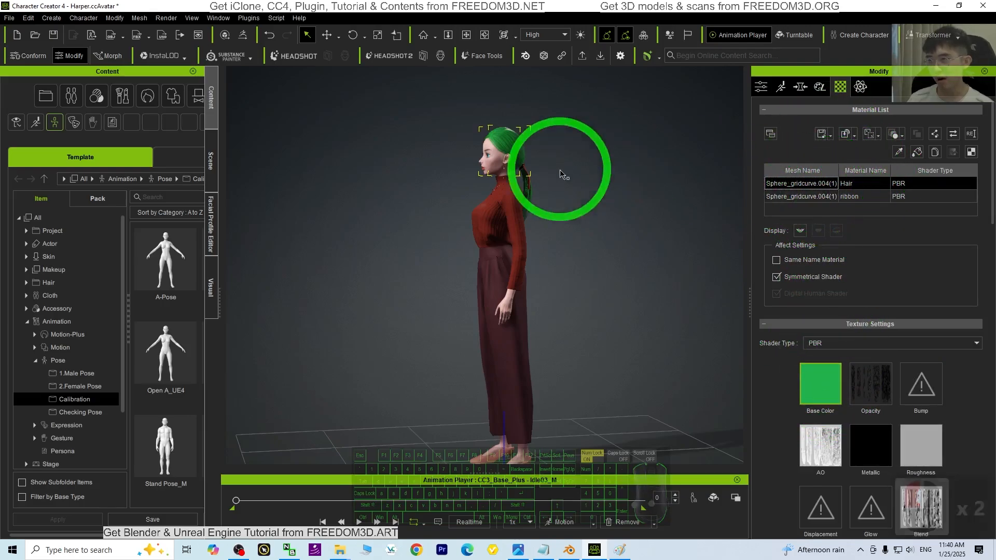
double_click(527, 207)
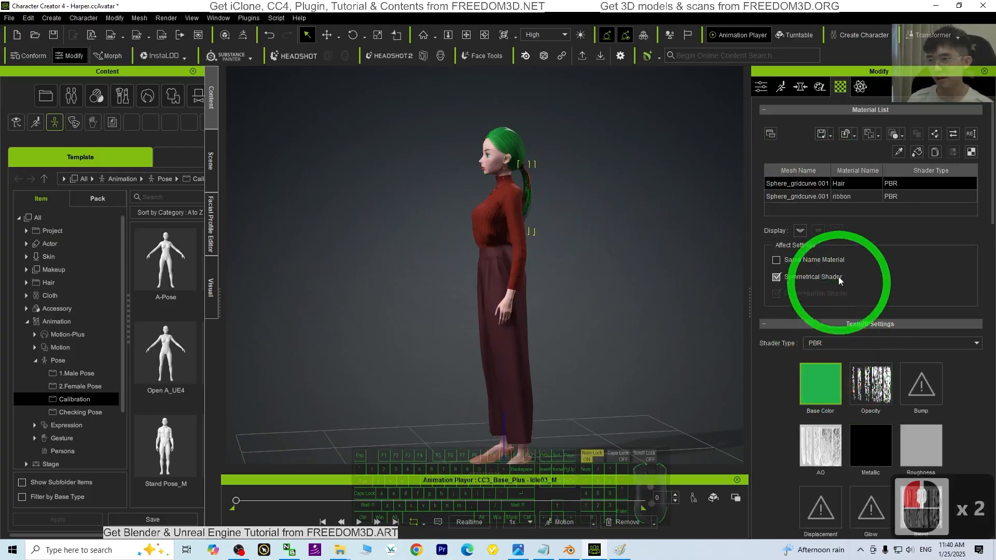
double_click(514, 150)
double_click(829, 196)
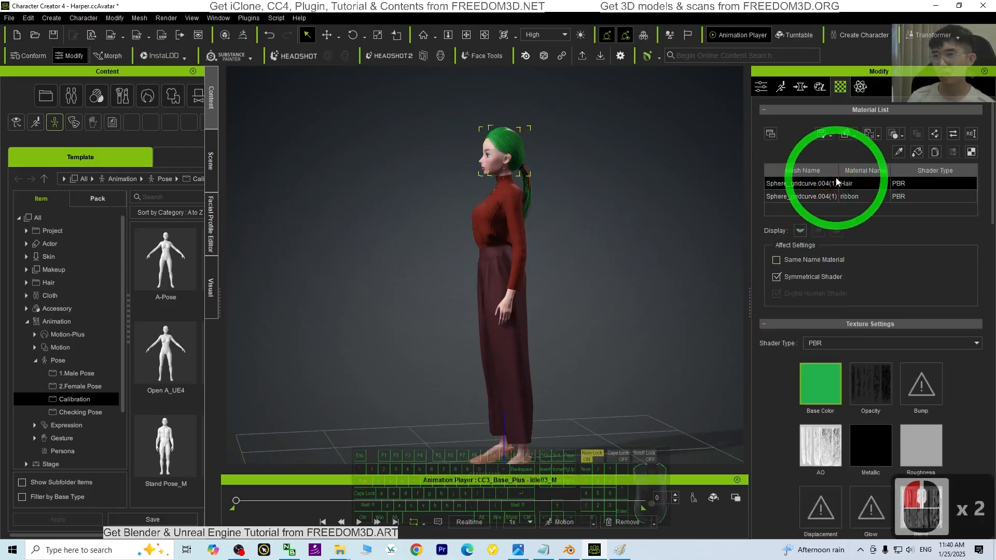
click(813, 198)
double_click(813, 184)
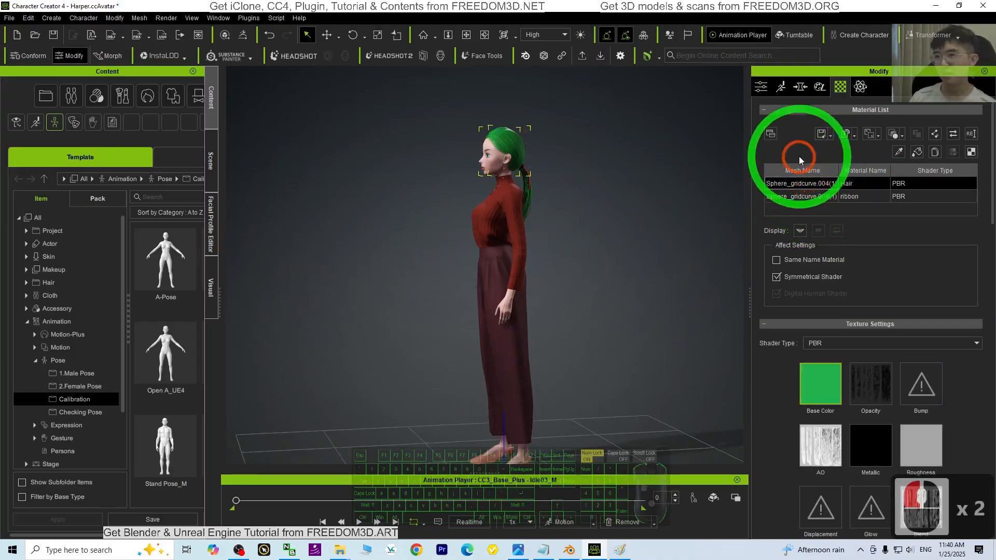
click(502, 164)
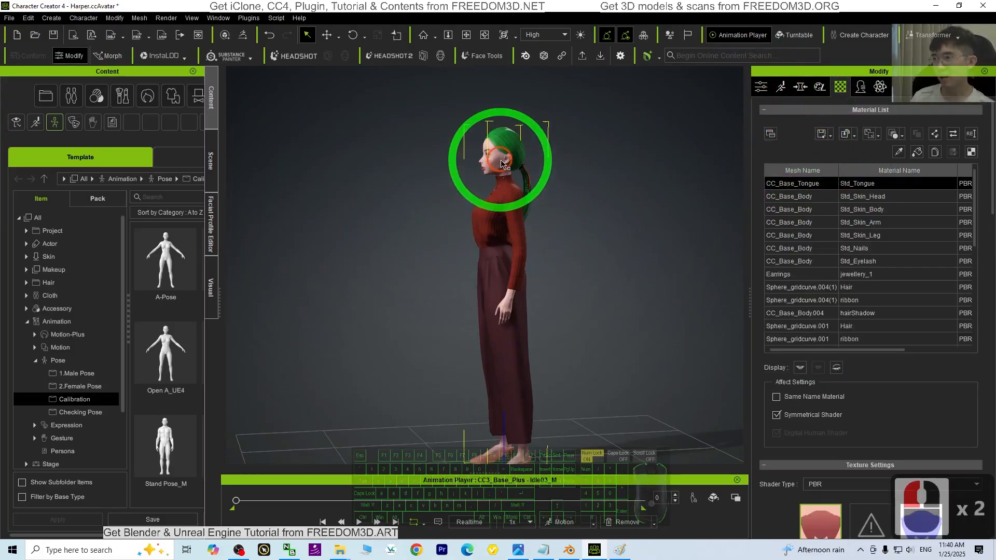
Step: Select the Hair materials of both hair meshes together and open the color adjustment for their base color texture
click(930, 278)
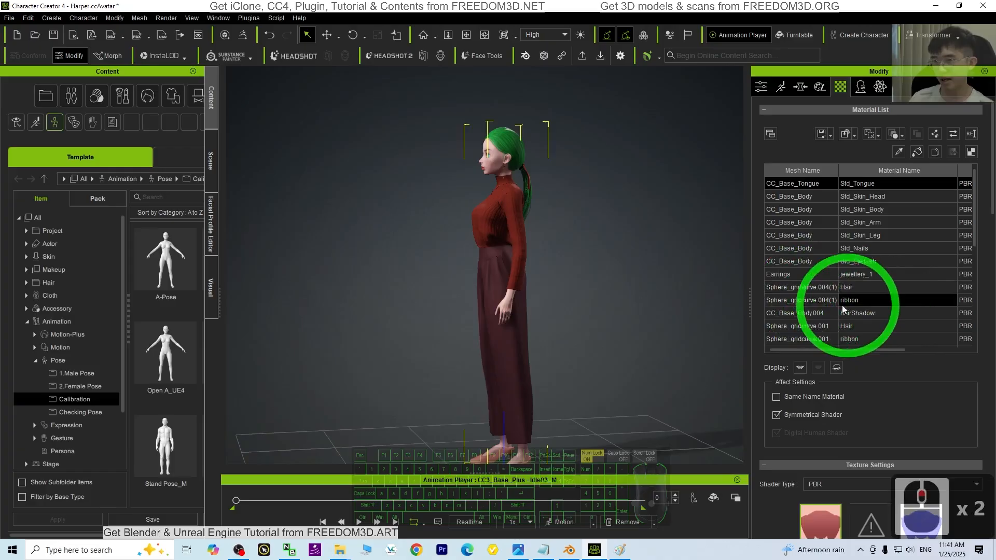
click(812, 340)
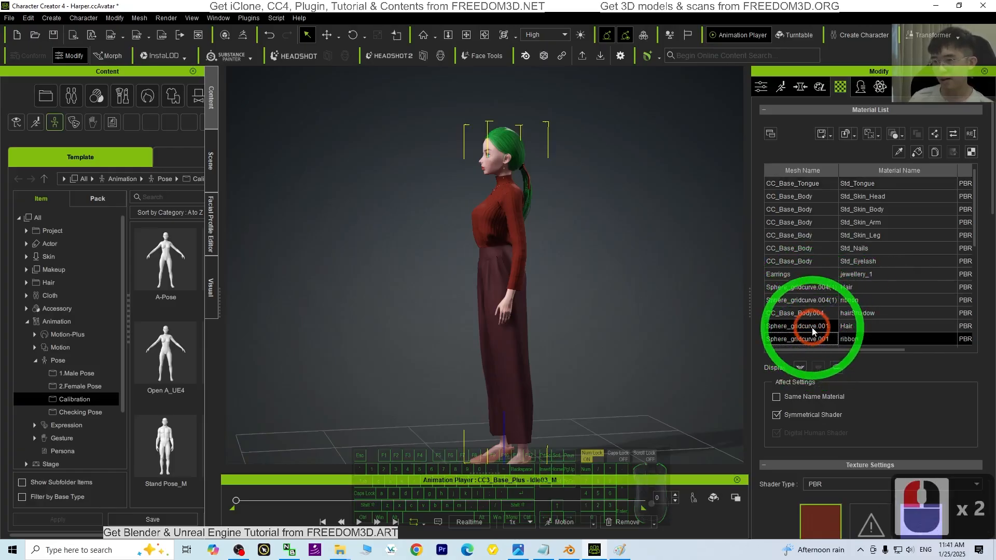
click(824, 326)
click(816, 292)
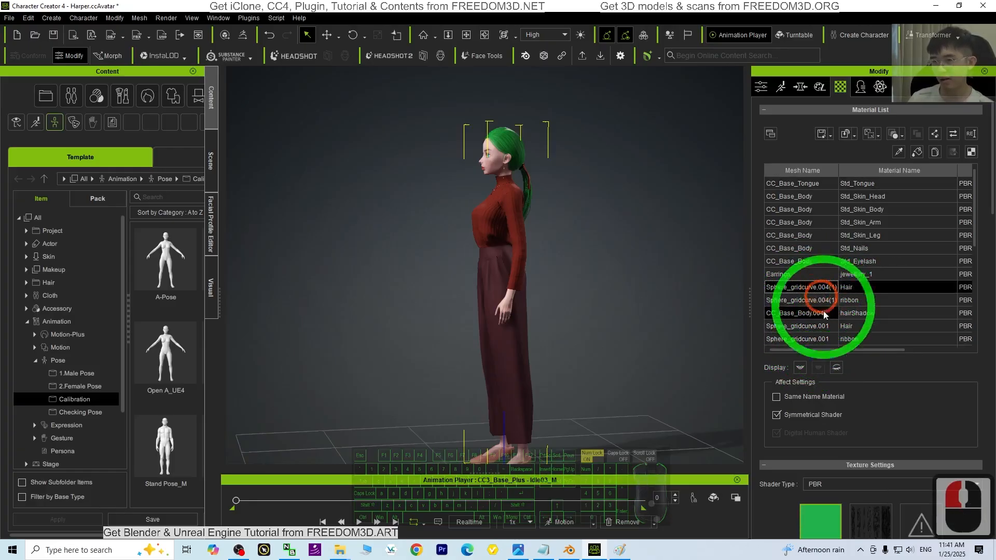
click(825, 326)
ctrl+click(825, 289)
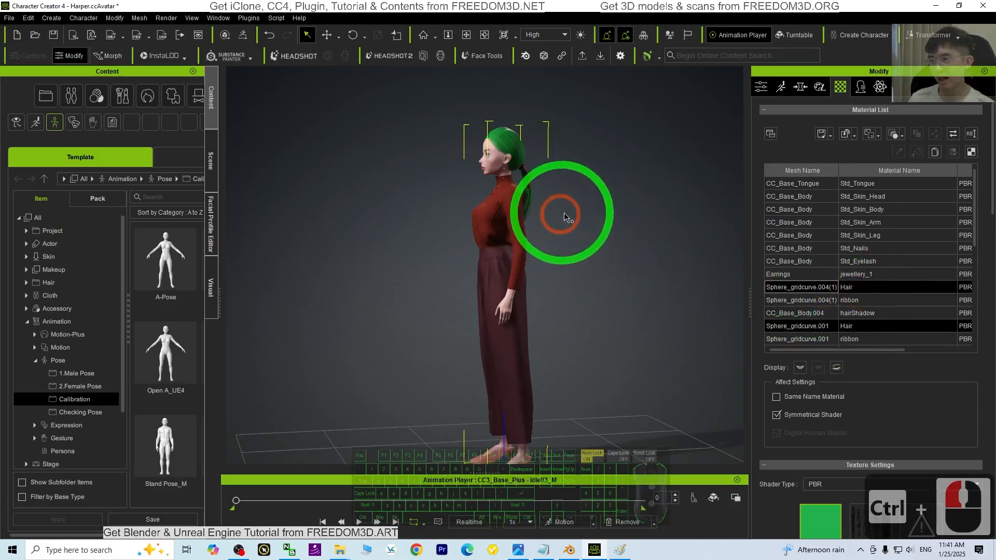
right_click(822, 514)
click(856, 468)
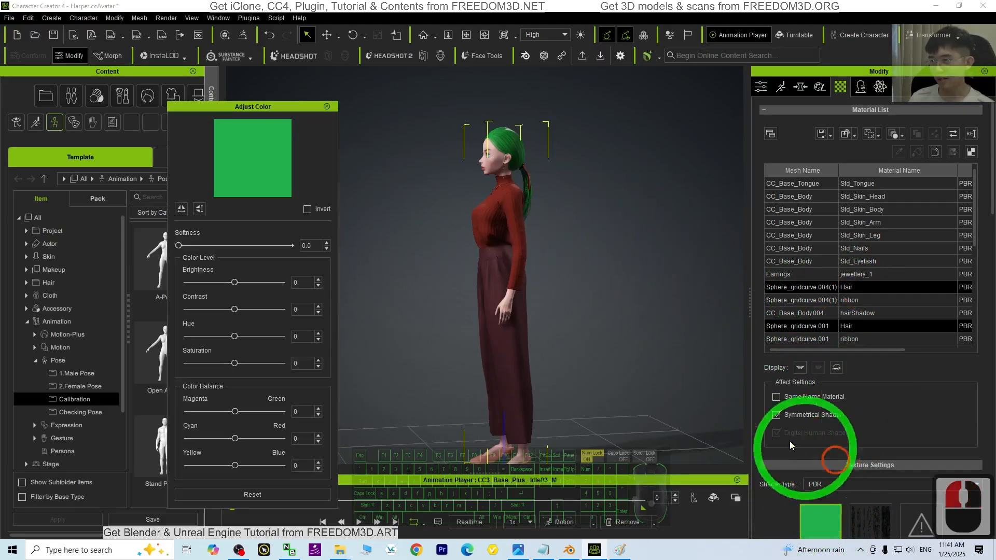
Step: Set the base color hue of both Hair materials to 40 and check the hair from behind and the side
scroll(635, 149, up, 7)
key(c)
drag(635, 148, 418, 269)
scroll(476, 226, up, 5)
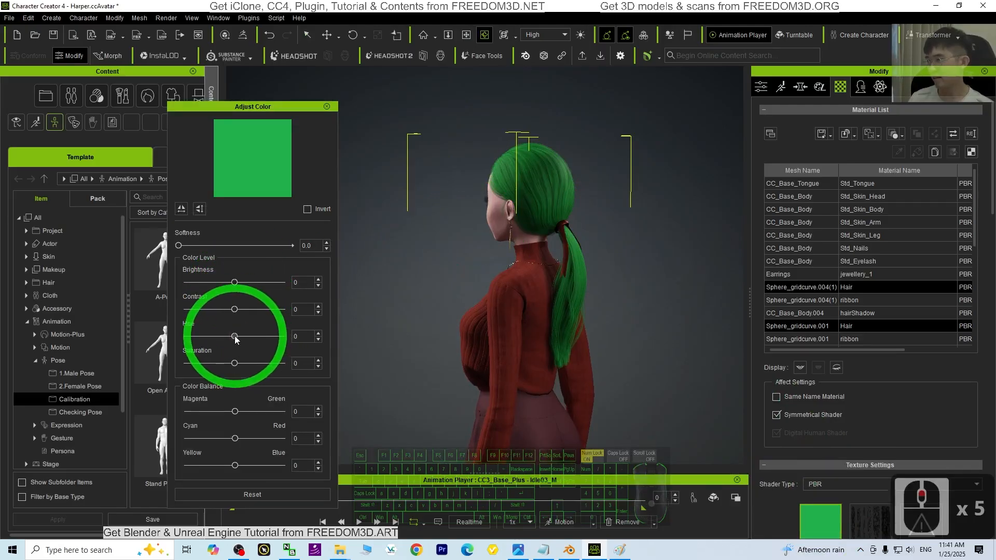
mouse_move(235, 338)
mouse_down()
mouse_move(196, 334)
mouse_move(269, 341)
mouse_move(239, 345)
mouse_move(253, 347)
mouse_up()
drag(669, 328, 722, 328)
Step: Try base color hues of -60 and 40 on both Hair materials
click(813, 514)
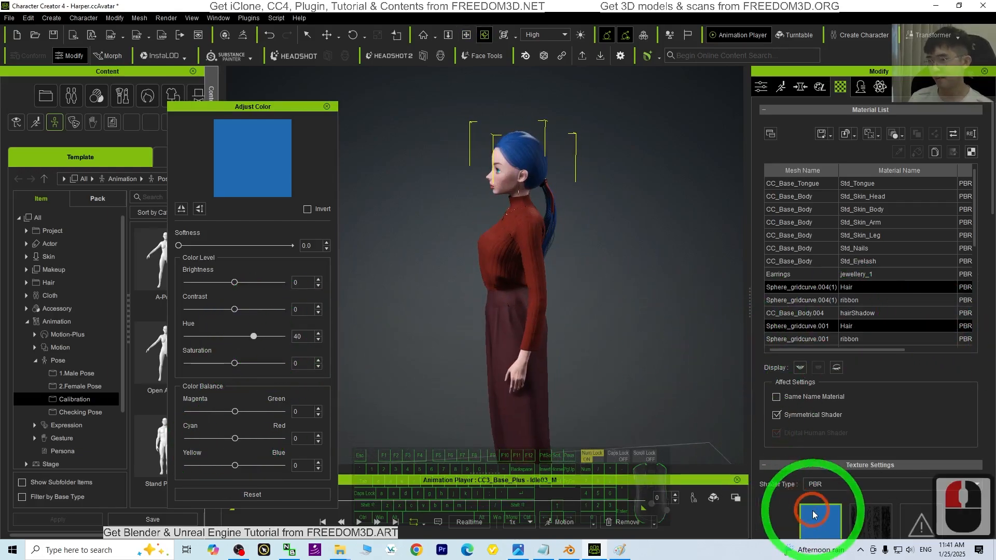
drag(254, 336, 205, 336)
drag(471, 295, 700, 306)
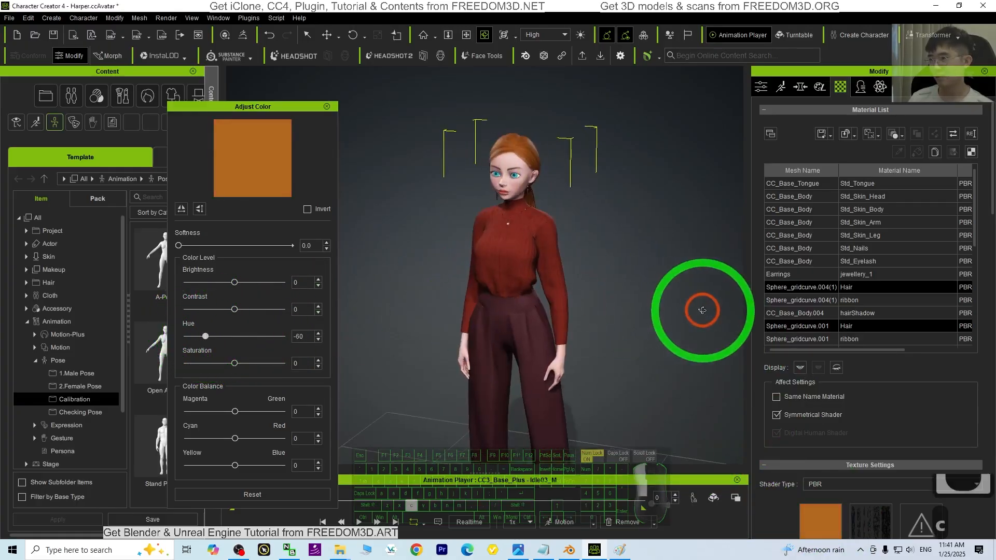
drag(206, 337, 247, 335)
mouse_move(262, 336)
mouse_down()
mouse_move(239, 336)
mouse_move(253, 336)
mouse_up()
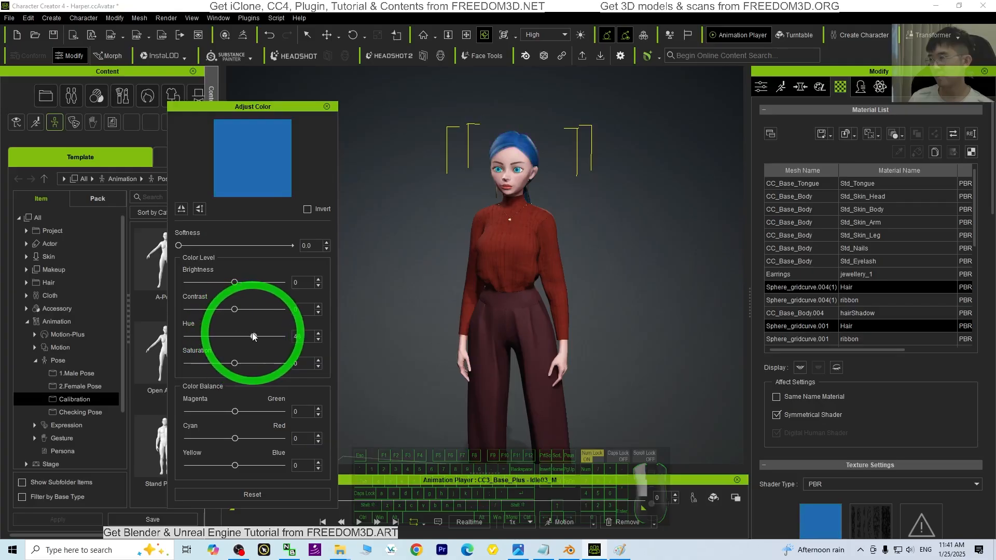
Step: Set both Hair materials' base color to hue -20 and brightness -29, check the hair from several angles and close the color adjustment
mouse_move(235, 282)
mouse_down()
mouse_move(208, 283)
mouse_move(267, 283)
mouse_move(229, 283)
mouse_up()
drag(258, 336, 222, 336)
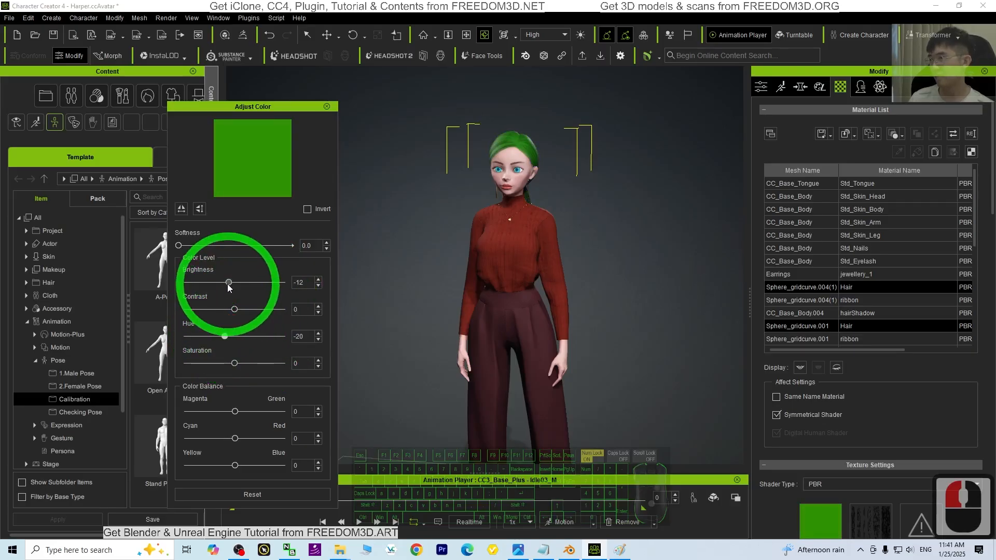
mouse_move(229, 283)
mouse_down()
mouse_move(213, 283)
mouse_move(221, 284)
mouse_up()
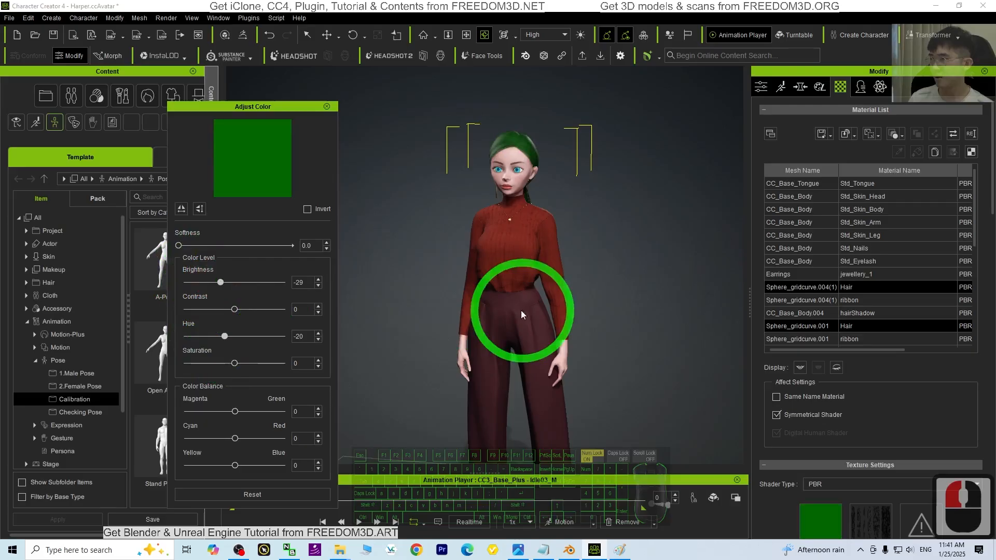
key(x)
drag(522, 313, 605, 259)
key(c)
drag(605, 260, 291, 258)
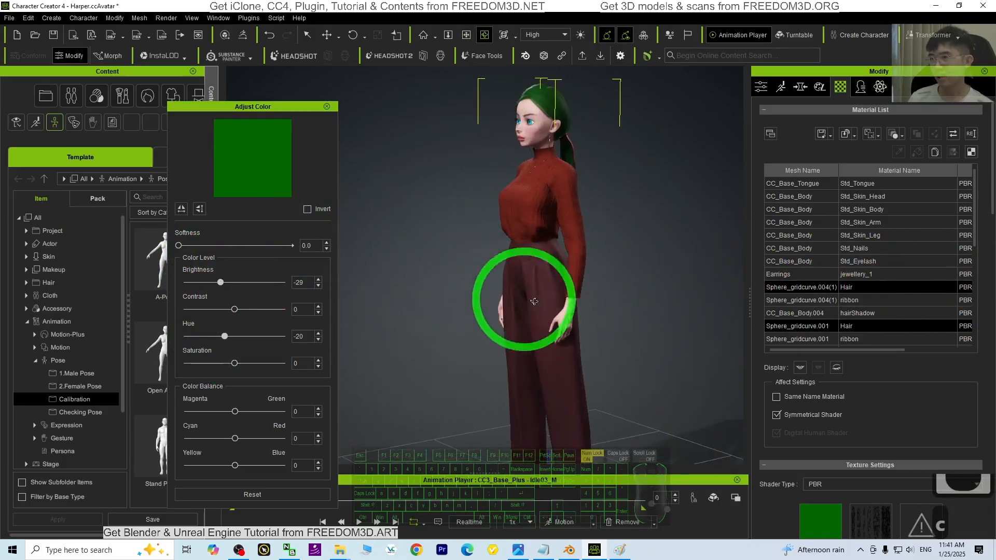
scroll(647, 297, down, 3)
key(c)
drag(641, 311, 756, 331)
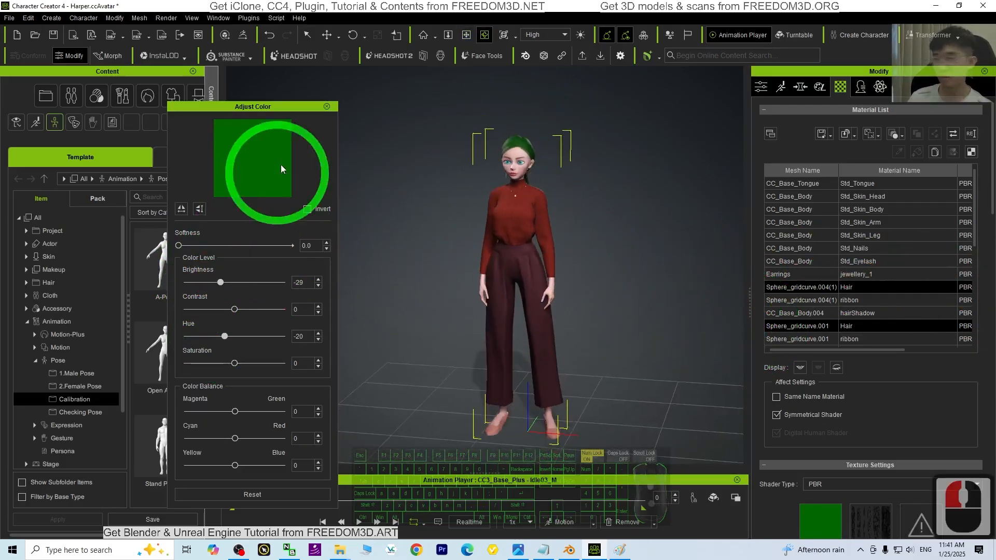
click(326, 107)
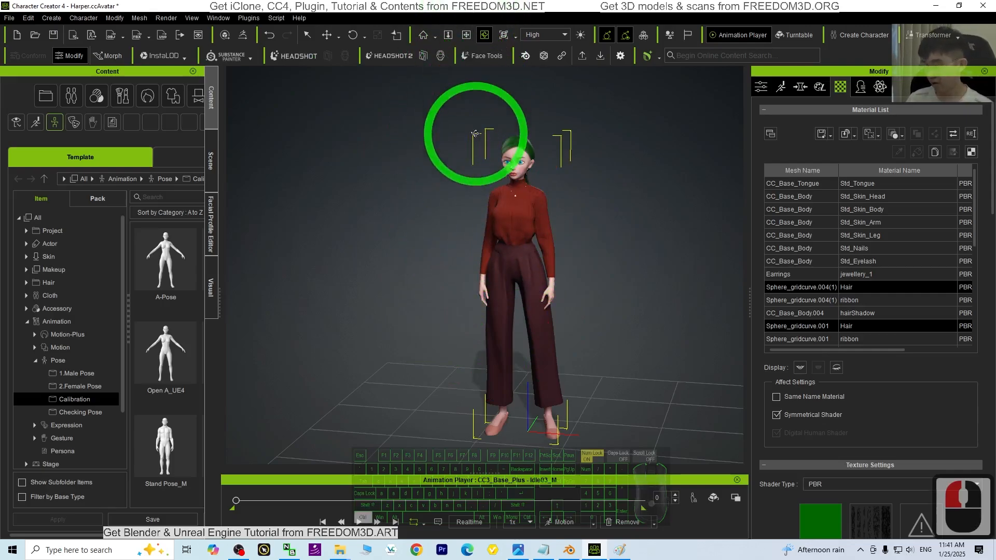
Step: Start saving the project under a new name, and create and open a folder named model01 on the Desktop
key(ctrl+shift+s)
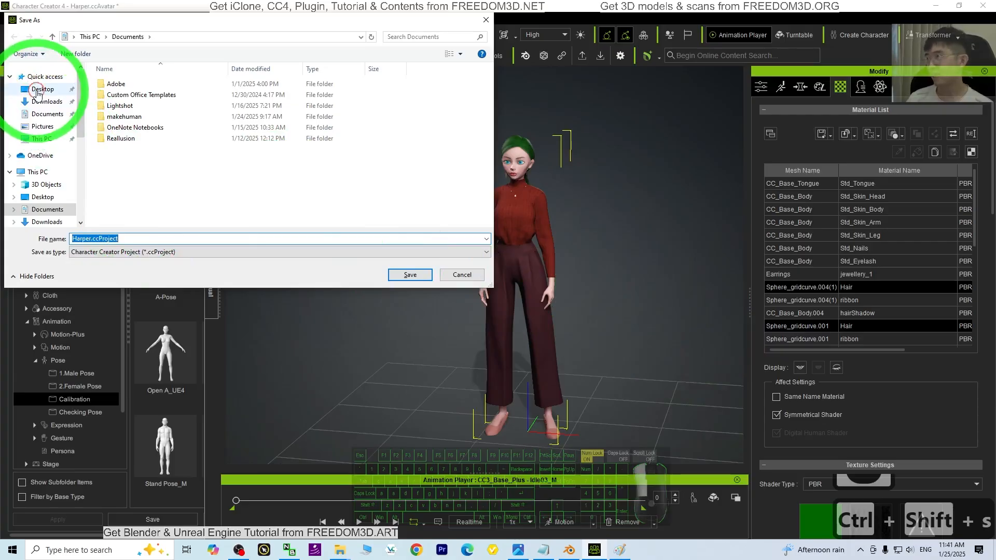
click(37, 90)
right_click(224, 171)
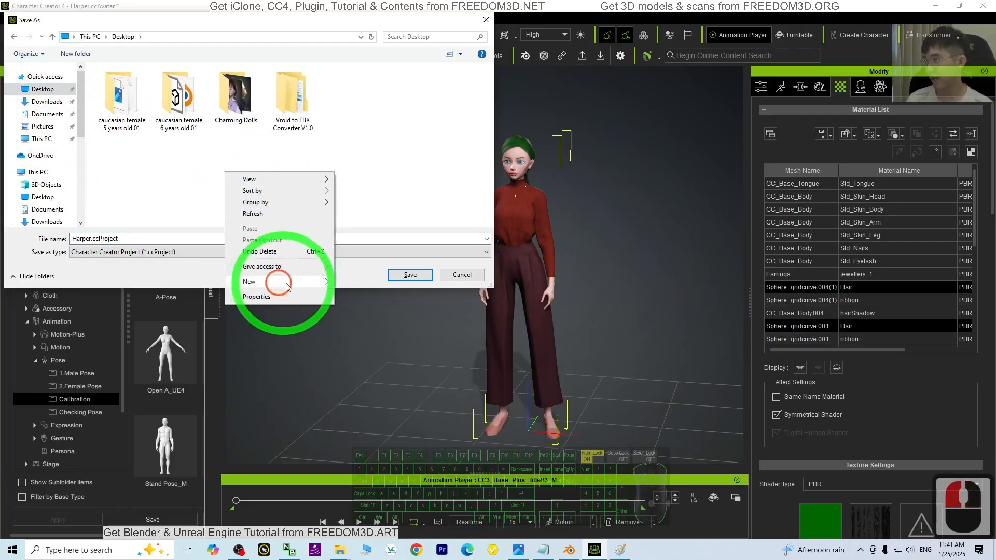
mouse_move(286, 283)
click(358, 282)
text(m)
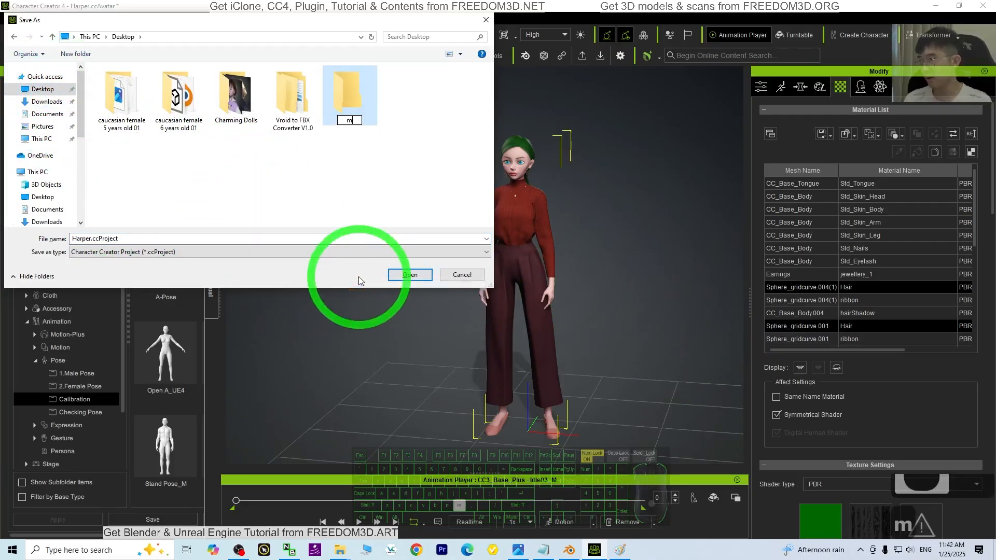
text(o9del)
key(BackSpace)
key(BackSpace)
key(BackSpace)
key(BackSpace)
text(del0)
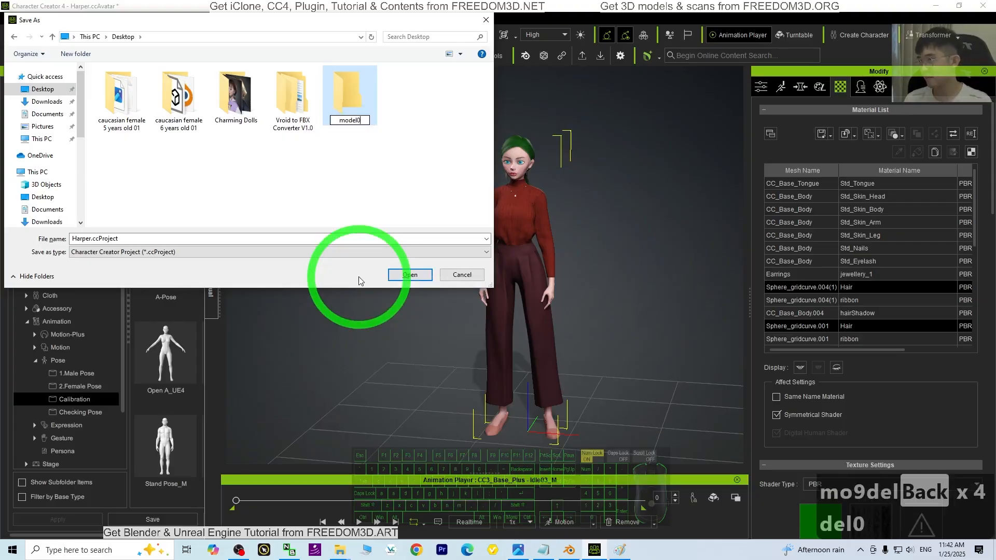
text(1)
key(Return)
key(Return)
Step: Save the project as model01 in the model01 folder
double_click(149, 238)
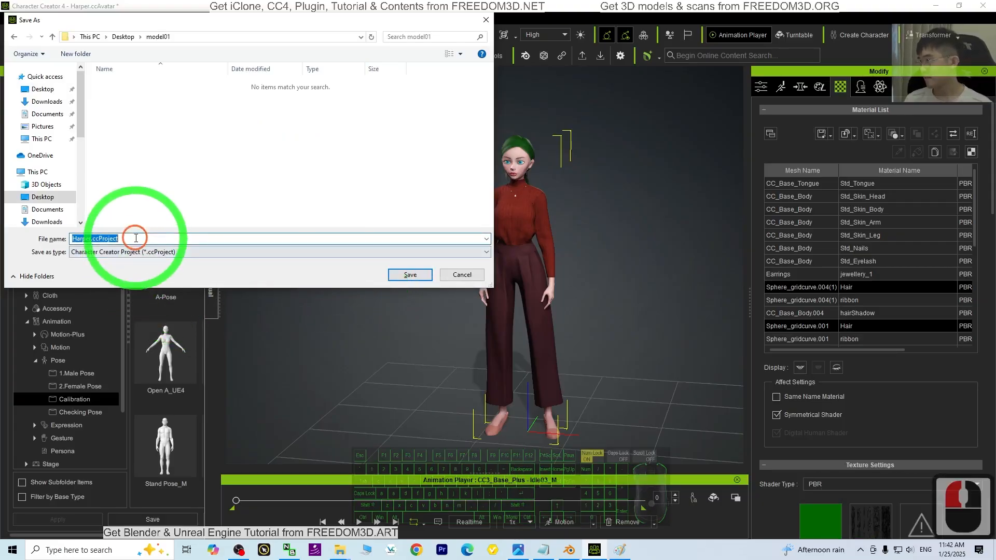
text(model01)
key(Return)
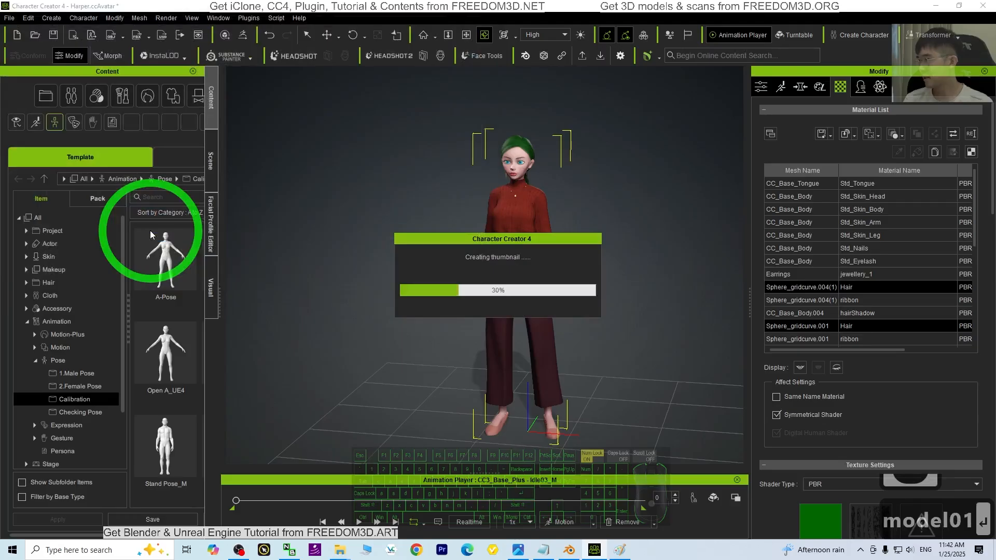
Step: Close white.png in Paint and arrange the model01 folder window beside the Character Creator window
mouse_move(450, 6)
mouse_down()
mouse_move(885, 72)
mouse_move(746, 61)
mouse_up()
drag(398, 59, 221, 72)
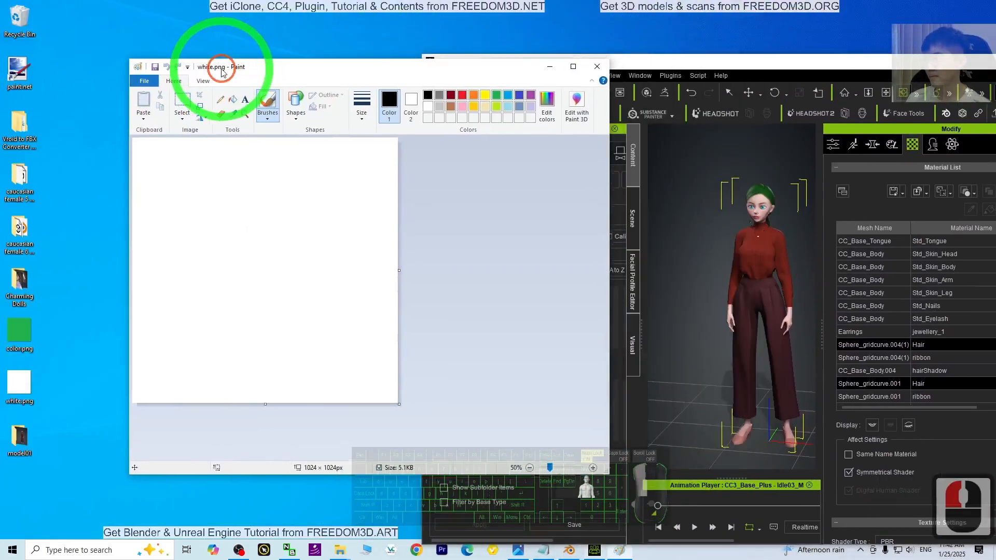
click(597, 66)
click(489, 156)
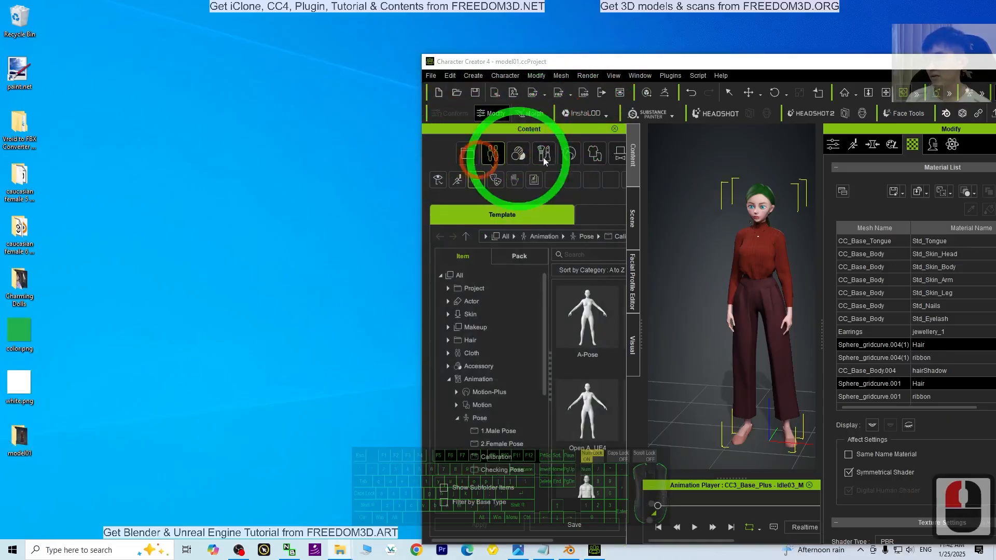
click(339, 549)
drag(558, 146, 260, 122)
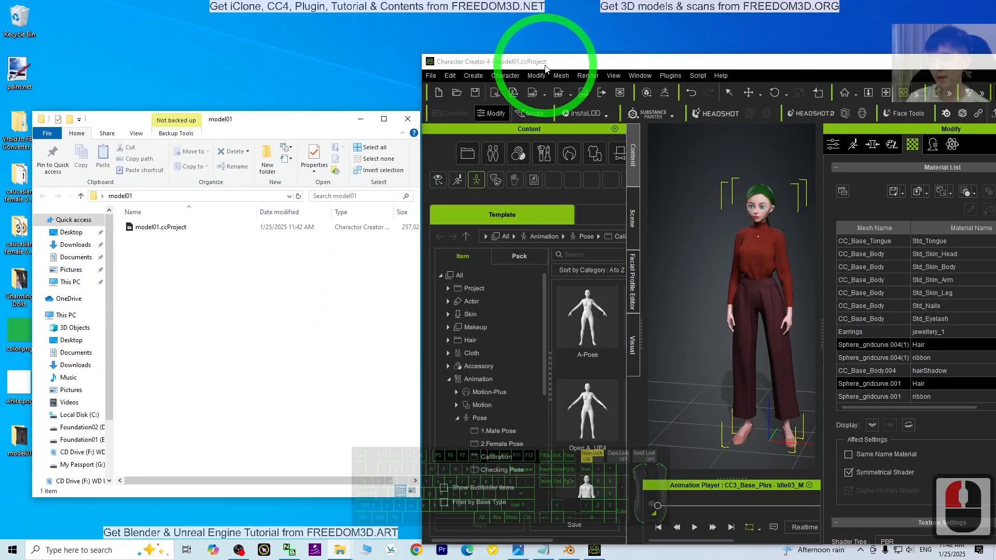
drag(544, 66, 422, 43)
Step: Open the FBX export settings for the clothed character
click(309, 52)
click(345, 150)
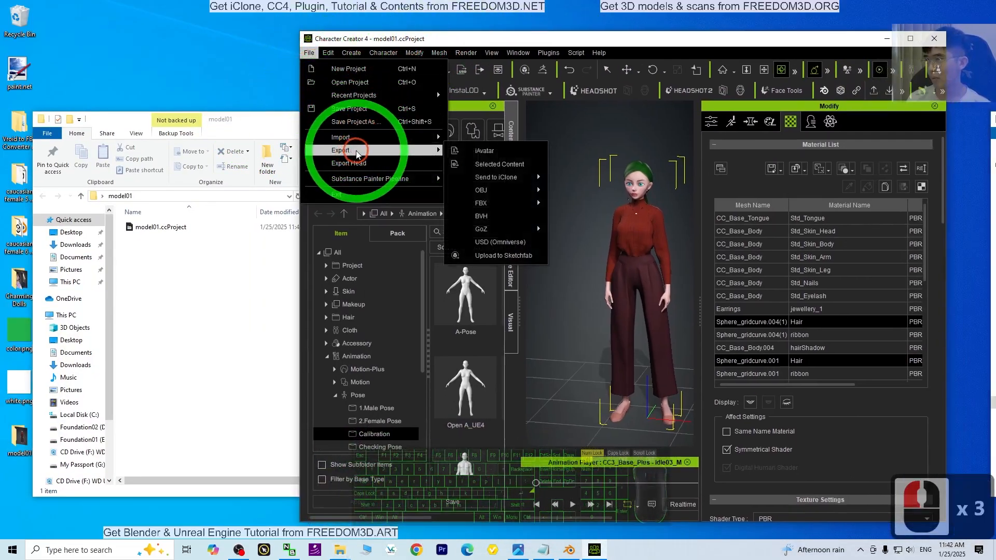
mouse_move(498, 202)
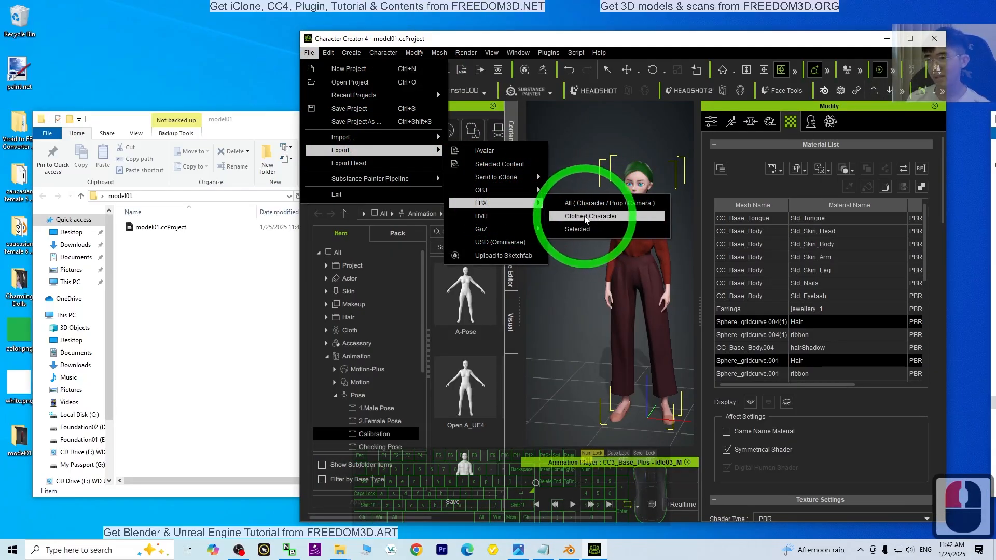
click(581, 217)
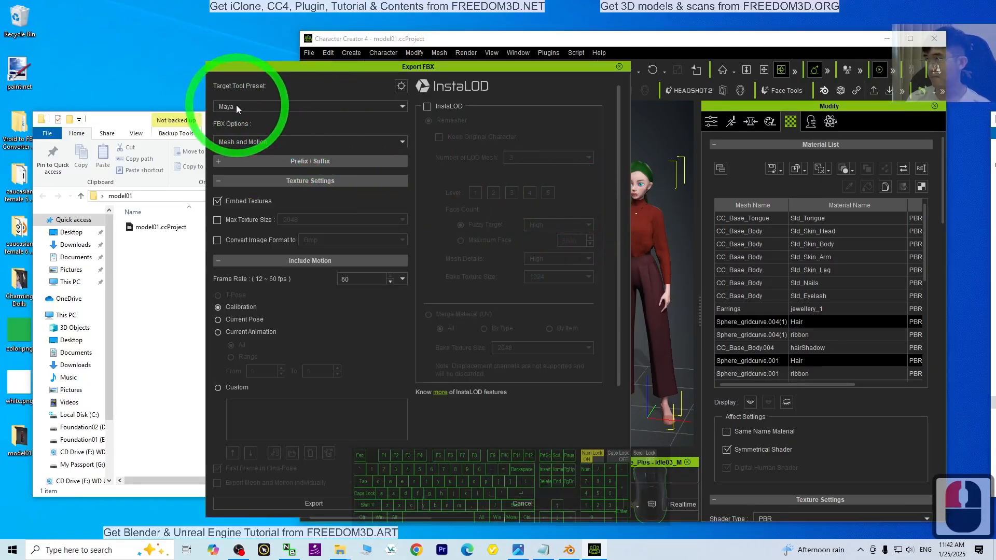
Step: Configure the FBX export with the Blender preset, Mesh only, and Merge Opacity to Diffuse Texture enabled
click(238, 107)
click(235, 165)
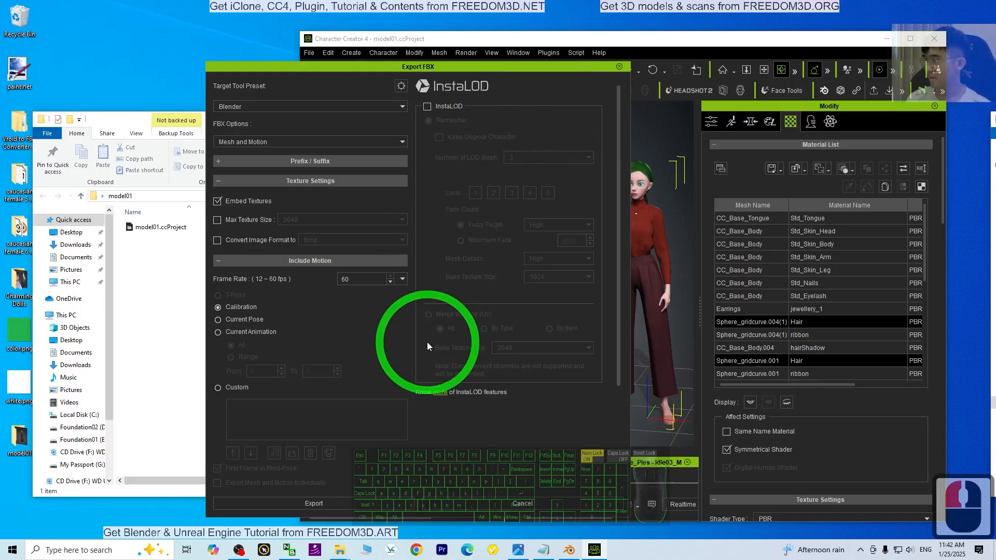
click(234, 138)
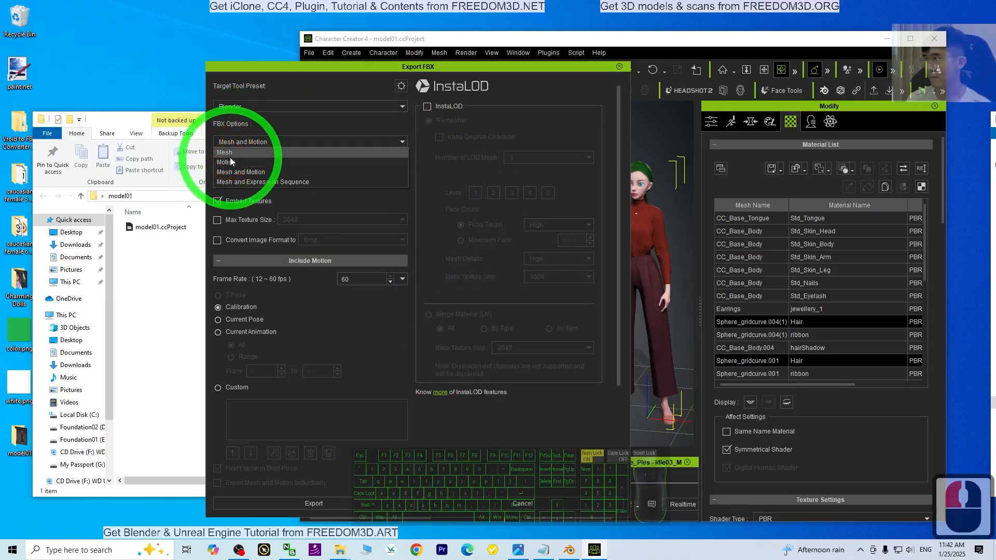
click(228, 153)
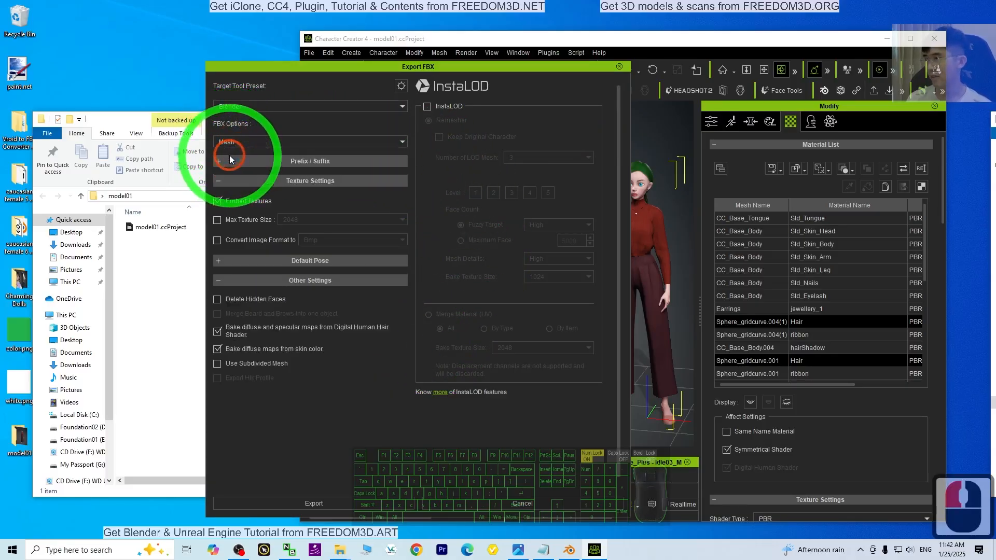
click(401, 86)
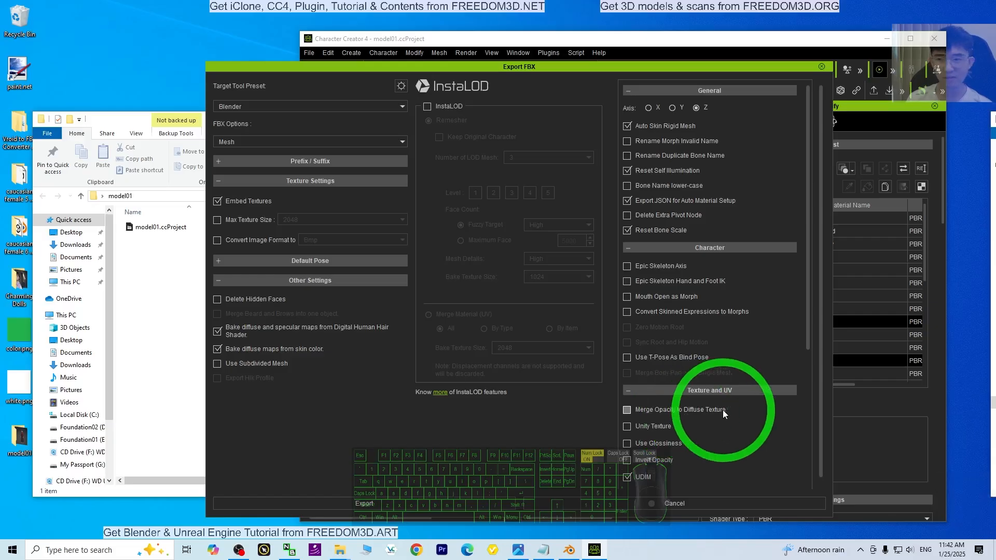
Step: Export the character as an FBX file named model01 into the desktop's model01 folder
click(353, 504)
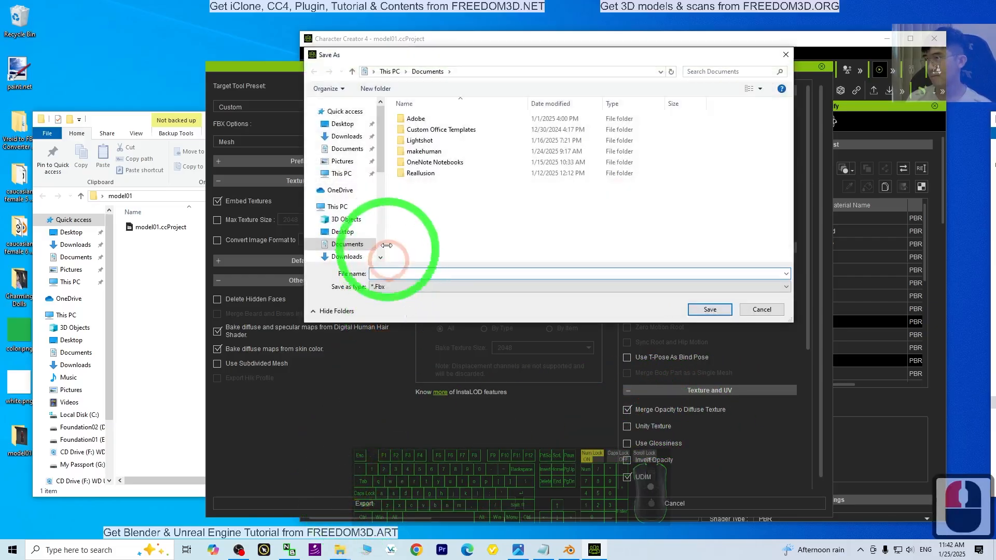
click(145, 196)
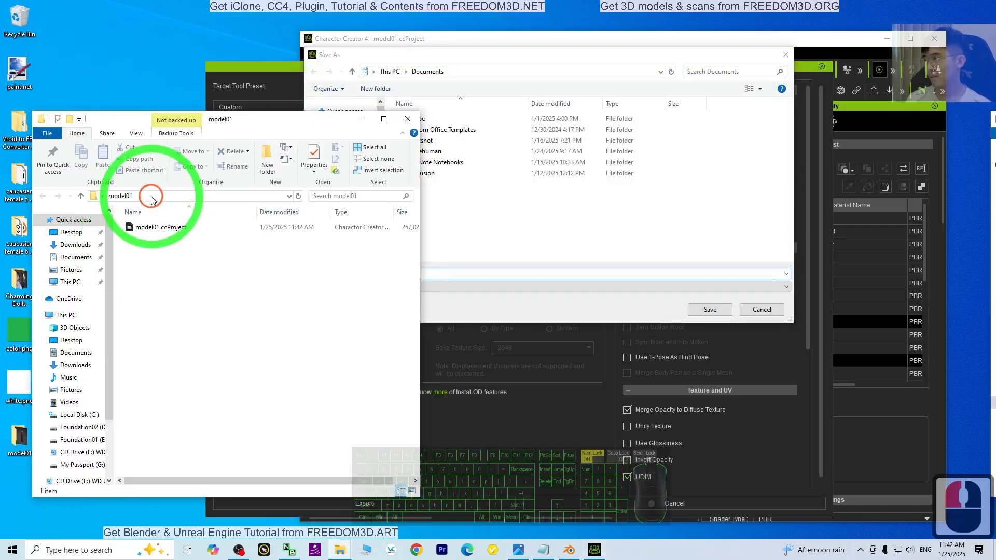
key(ctrl+c)
click(592, 44)
click(469, 72)
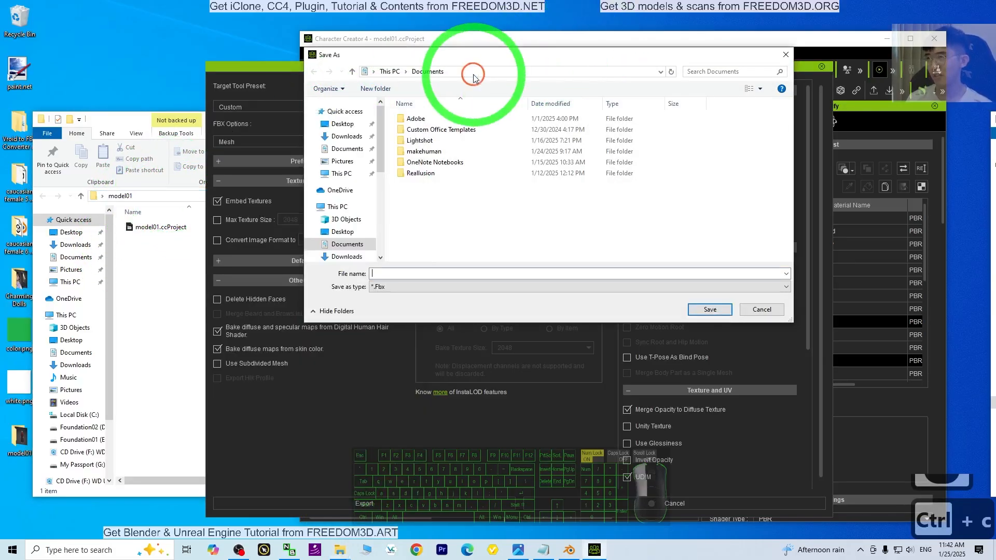
key(ctrl+v)
key(Return)
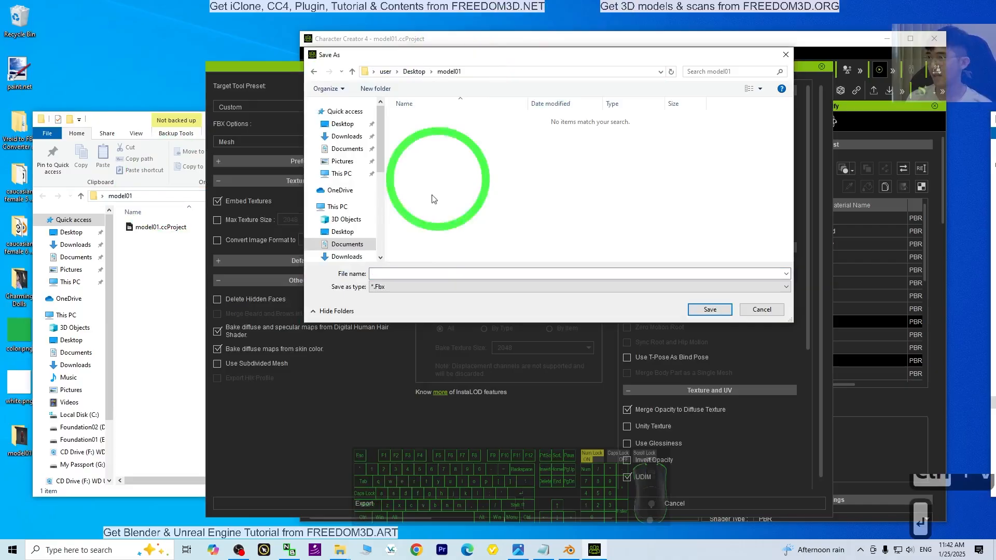
click(383, 273)
text(model01)
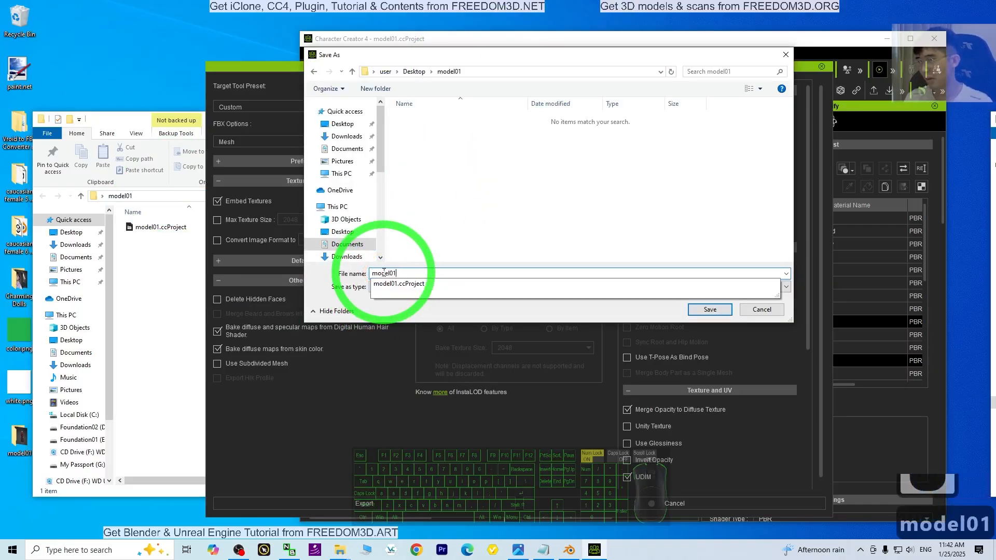
key(Return)
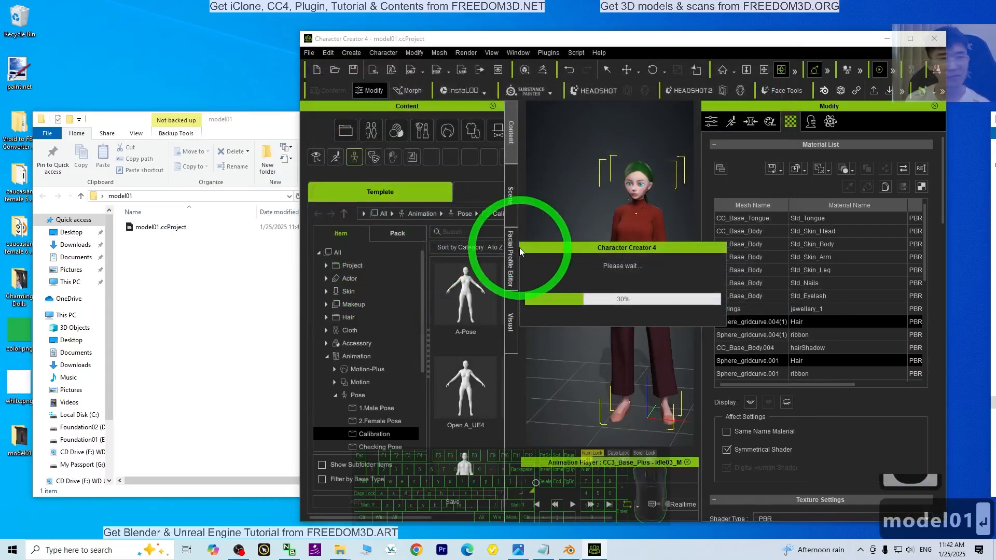
Step: Switch to Blender and delete the default camera, cube and light from the scene
click(228, 122)
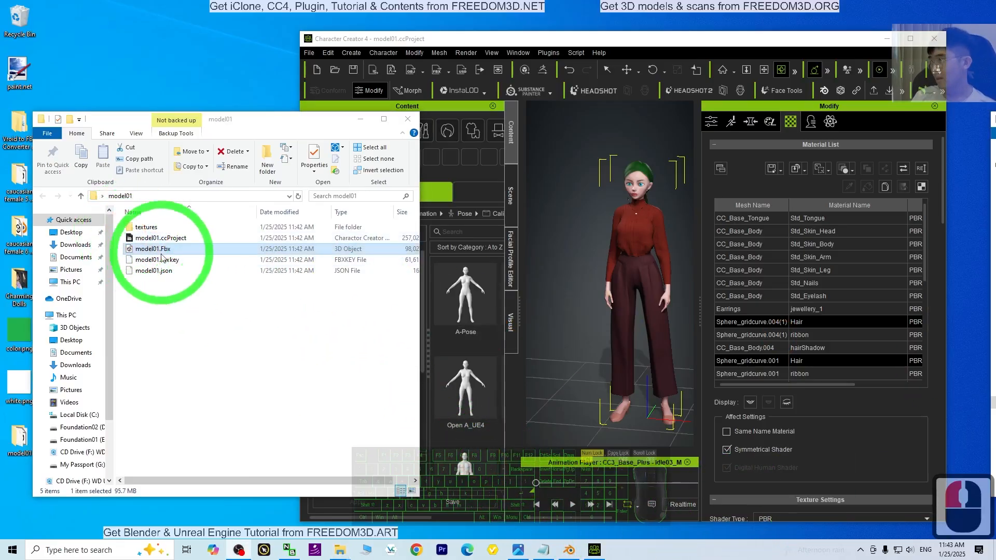
drag(119, 247, 658, 410)
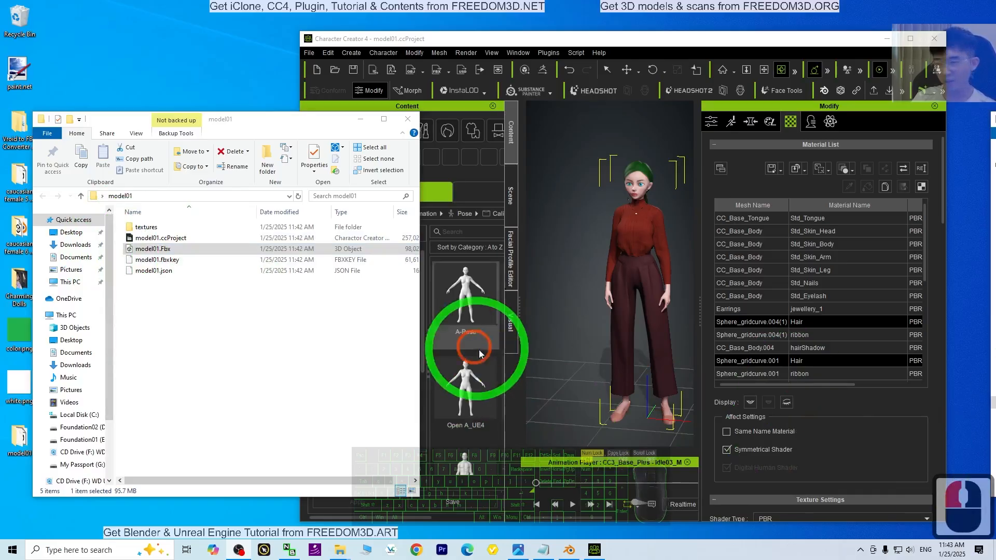
drag(479, 354, 624, 359)
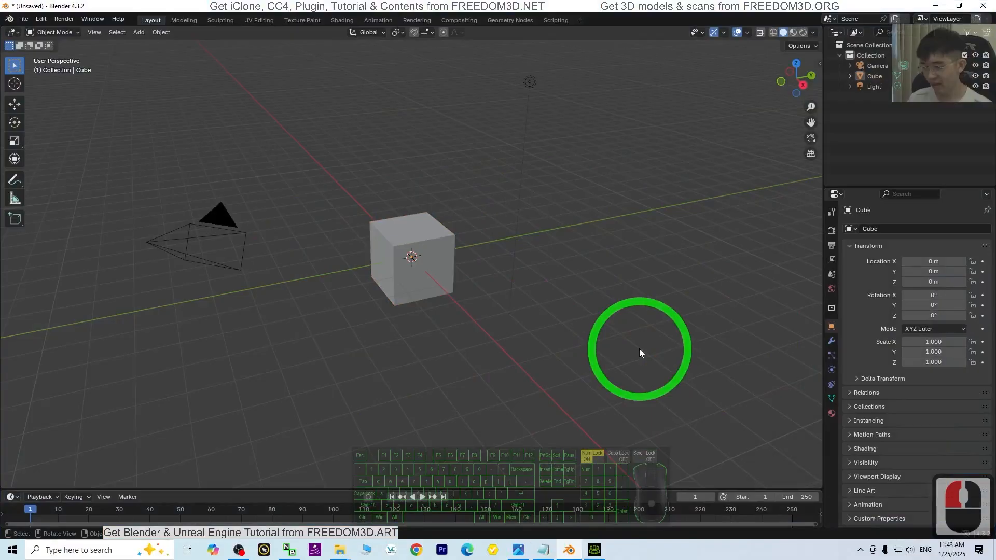
key(a)
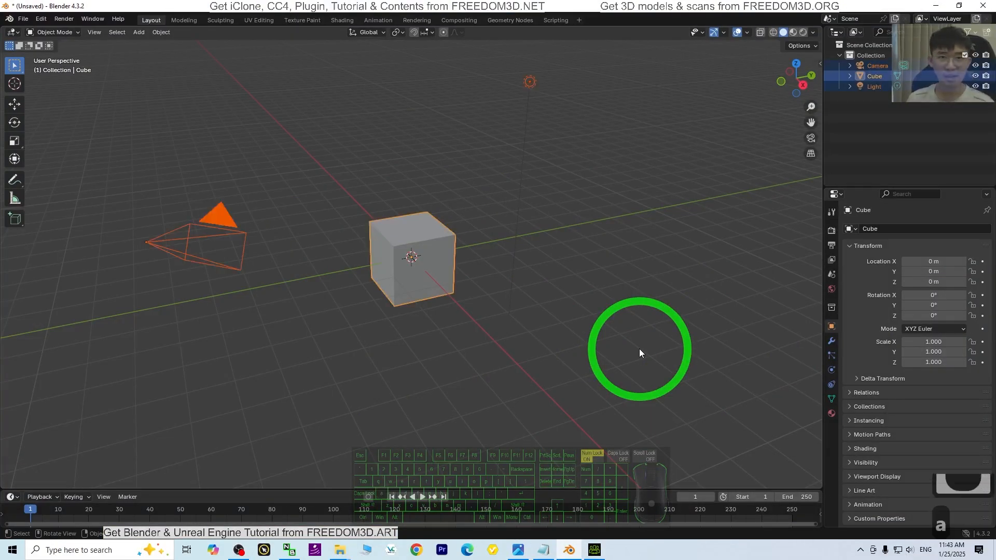
key(Delete)
Step: Import model01.Fbx from the model01 folder with the default FBX import options and return Blender to full screen
drag(494, 6, 643, 10)
click(130, 116)
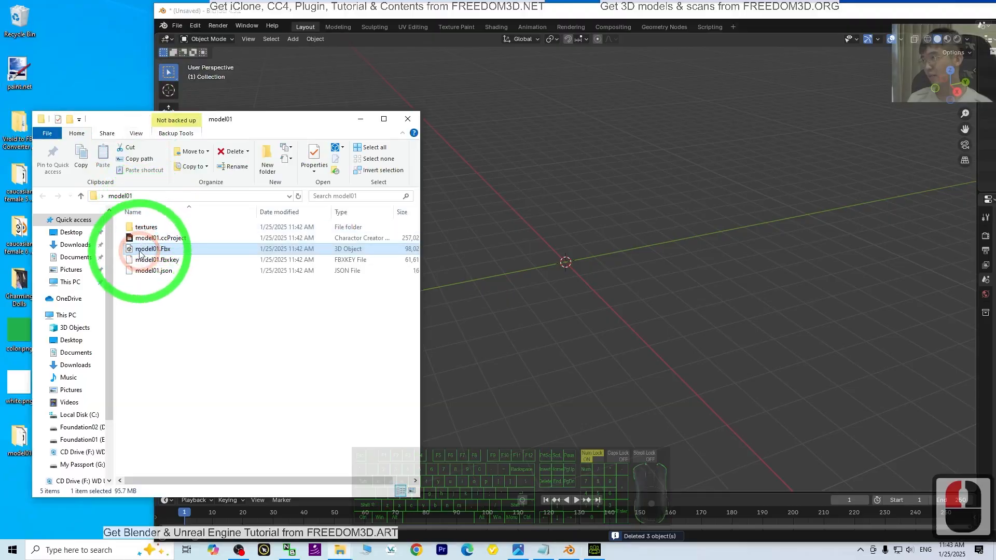
drag(150, 249, 588, 218)
drag(565, 266, 565, 263)
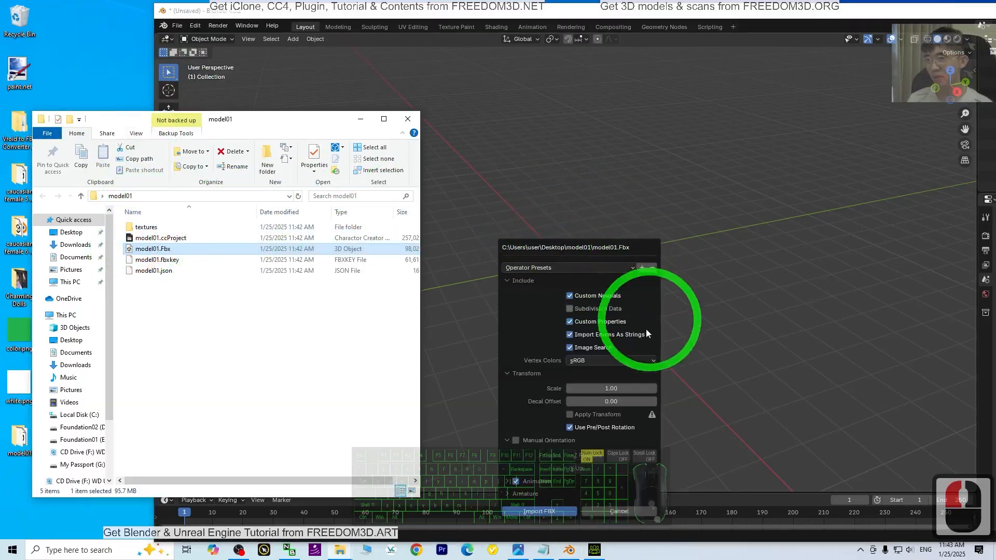
click(532, 513)
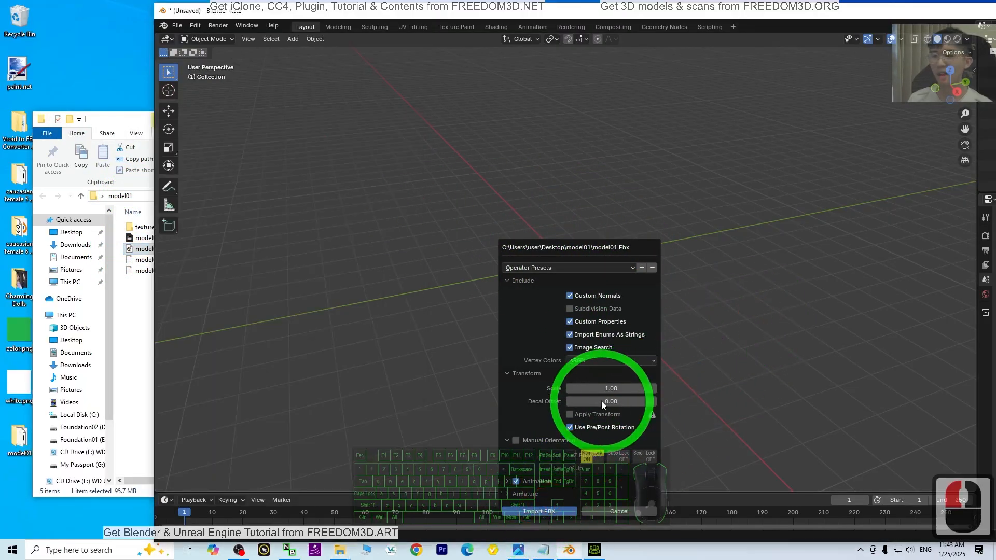
double_click(736, 9)
Step: Show the imported character in Material Preview shading and deselect the armature
scroll(534, 215, up, 10)
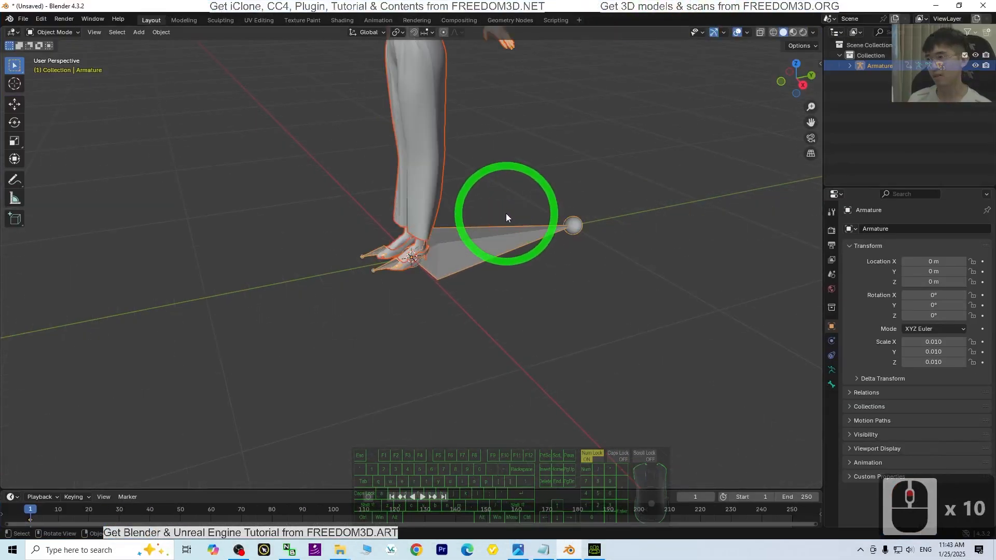
scroll(507, 216, down, 3)
shift+middle_drag(512, 160, 774, 117)
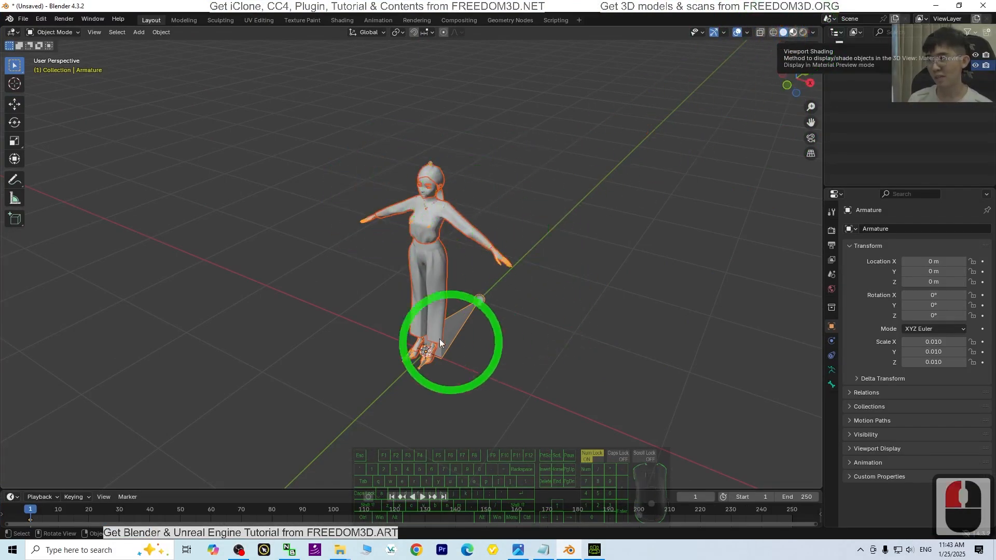
scroll(626, 203, up, 5)
scroll(626, 204, down, 2)
shift+middle_drag(595, 195, 556, 345)
scroll(555, 323, up, 6)
click(641, 196)
middle_drag(577, 285, 623, 313)
scroll(612, 276, down, 3)
scroll(621, 311, down, 3)
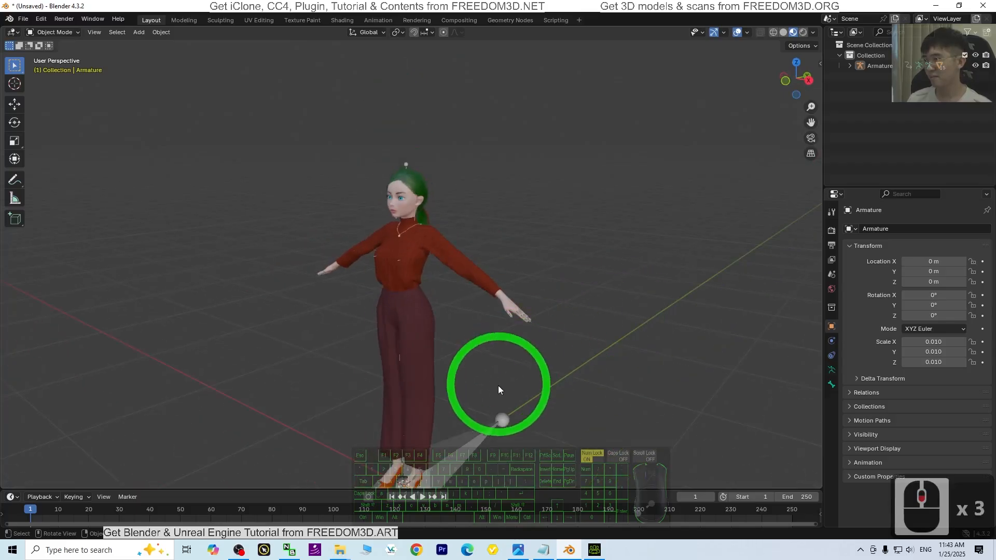
Step: Select the CC_Base_Body mesh and open its shape keys, with the face in close view
shift+middle_drag(498, 386, 543, 293)
middle_drag(547, 375, 593, 360)
scroll(584, 227, up, 3)
shift+middle_drag(672, 133, 593, 369)
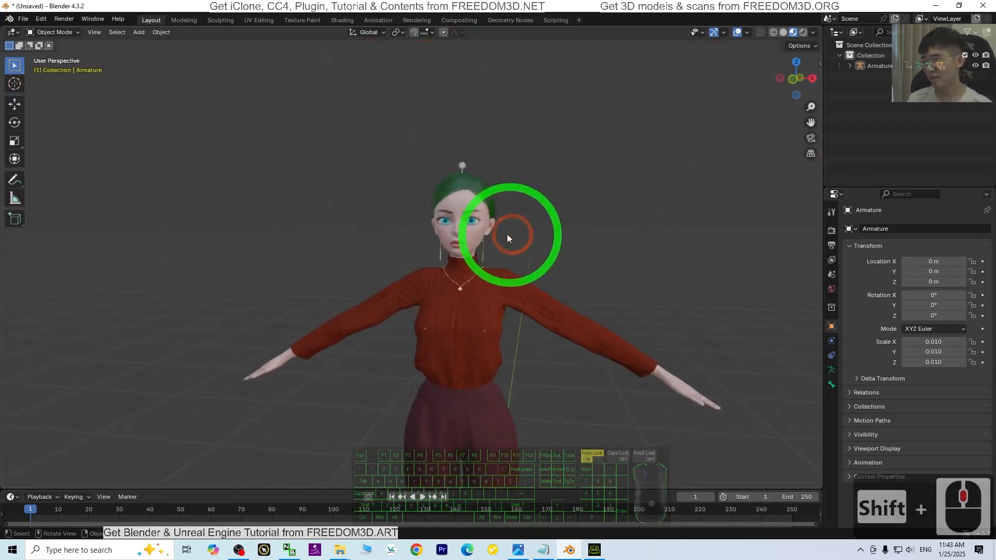
click(476, 229)
scroll(651, 177, up, 5)
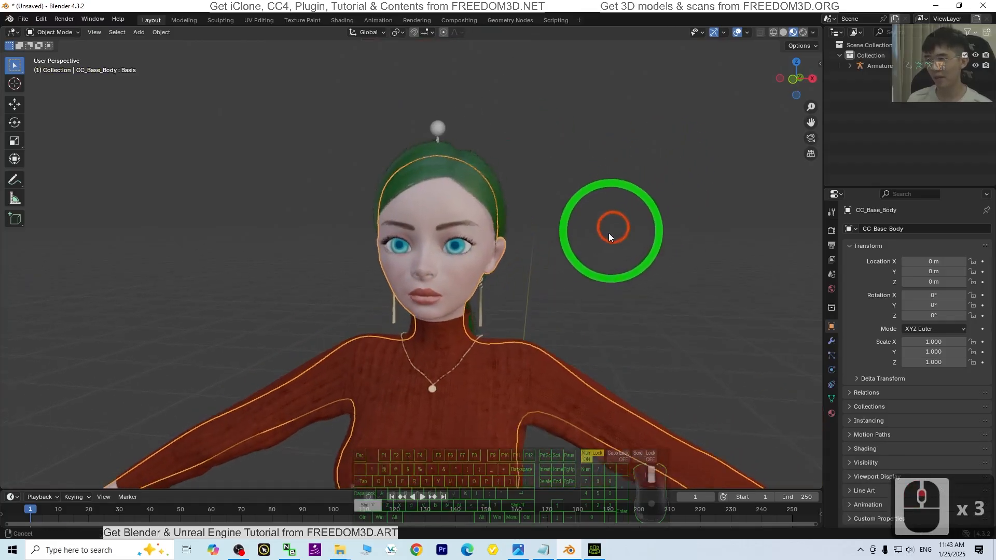
shift+middle_drag(609, 237, 834, 410)
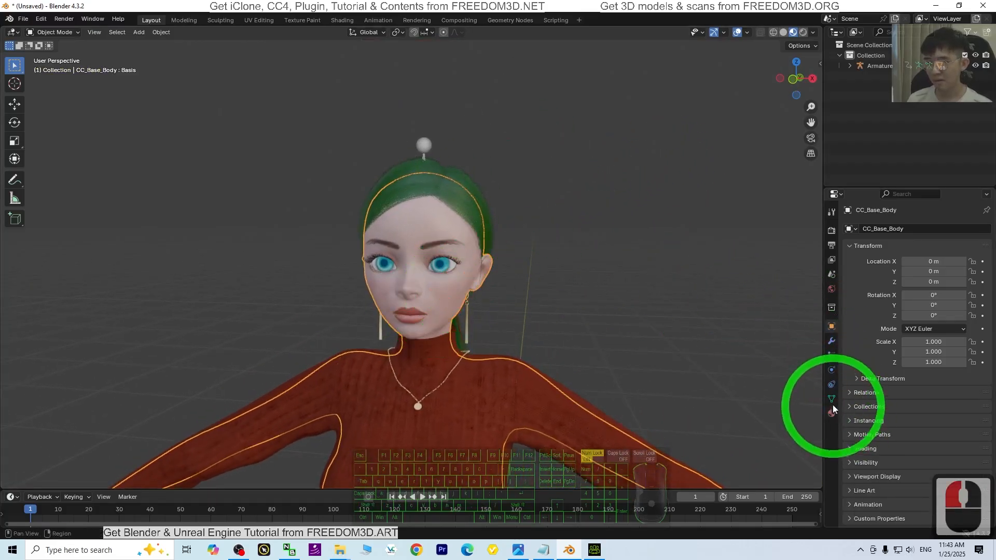
click(832, 399)
scroll(739, 291, up, 2)
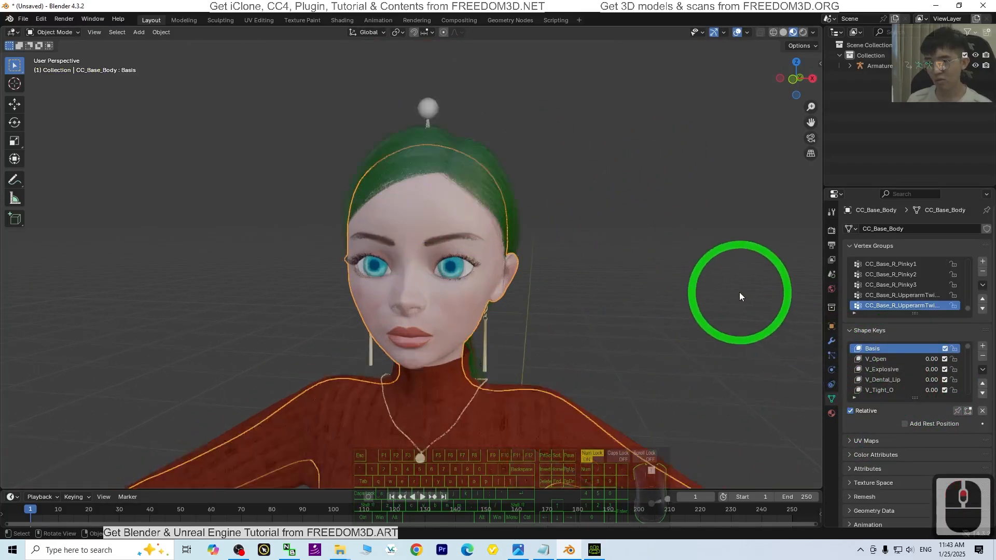
scroll(739, 291, up, 2)
middle_drag(647, 327, 369, 317)
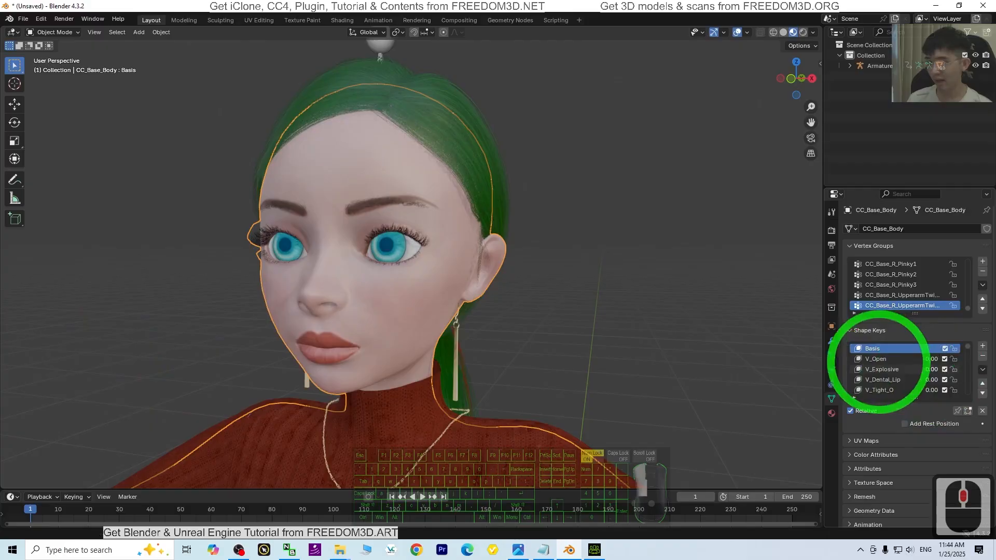
Step: Try the body's Eye_Blink_L, nose flank raise and Mouth_Smile_L shape keys at 1.00, resetting each to 0
scroll(907, 372, down, 6)
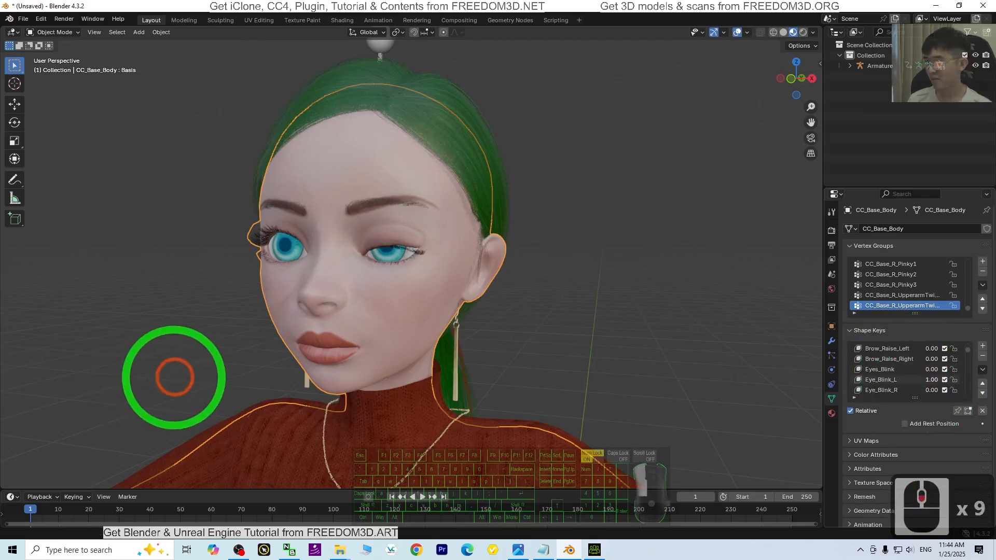
scroll(896, 373, down, 7)
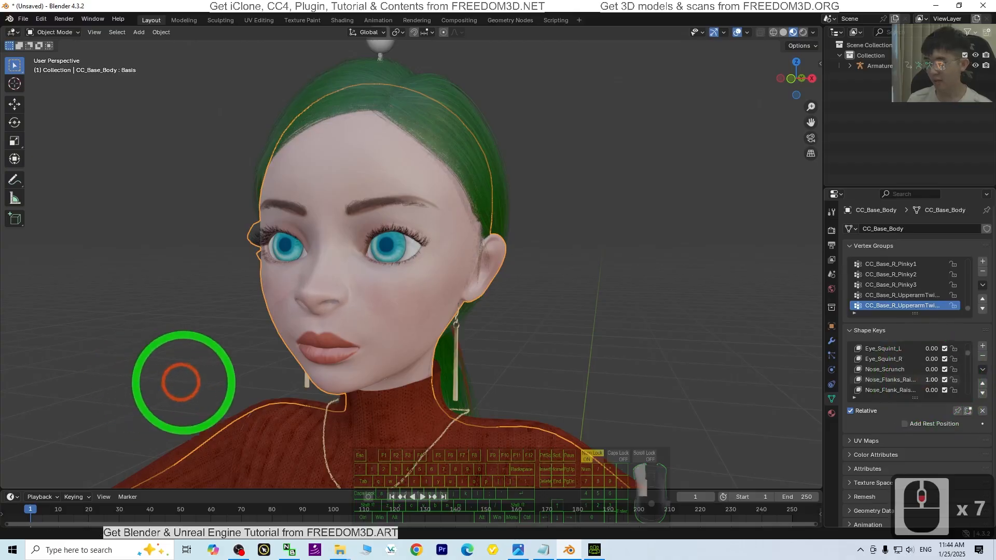
click(926, 366)
scroll(927, 369, down, 11)
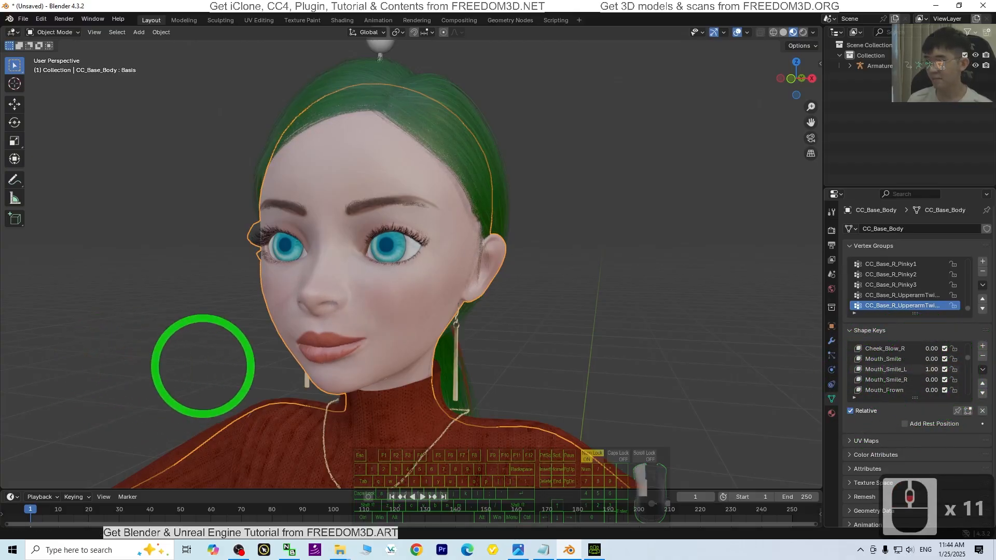
drag(867, 362, 906, 385)
scroll(511, 356, down, 5)
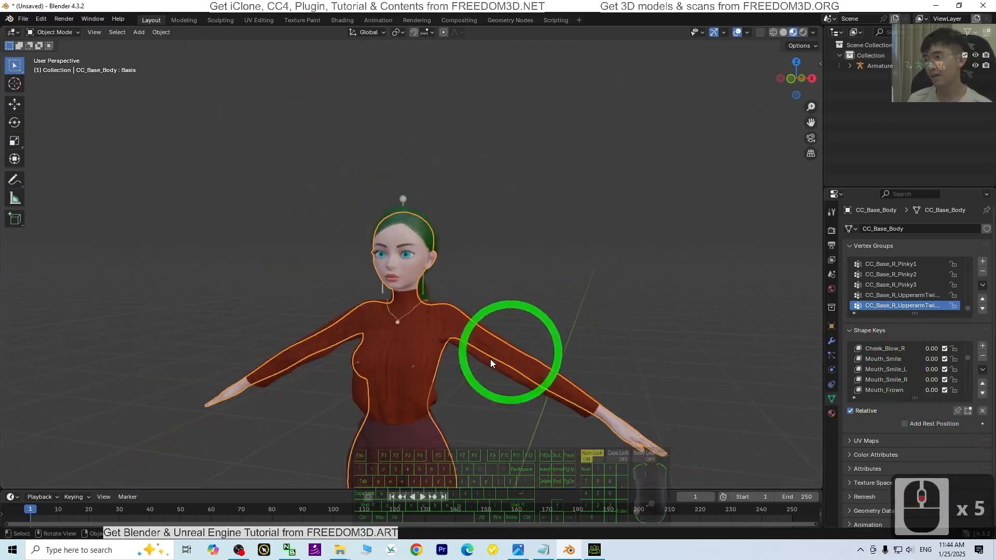
Step: Find the Mouth_L shape key in the body's list and try its effect on the face
scroll(507, 267, up, 4)
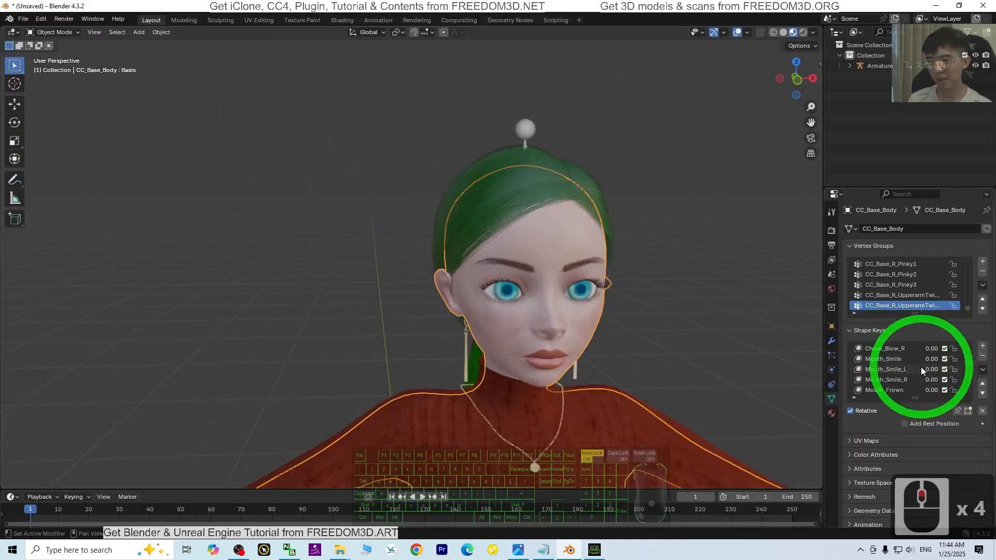
scroll(907, 381, down, 20)
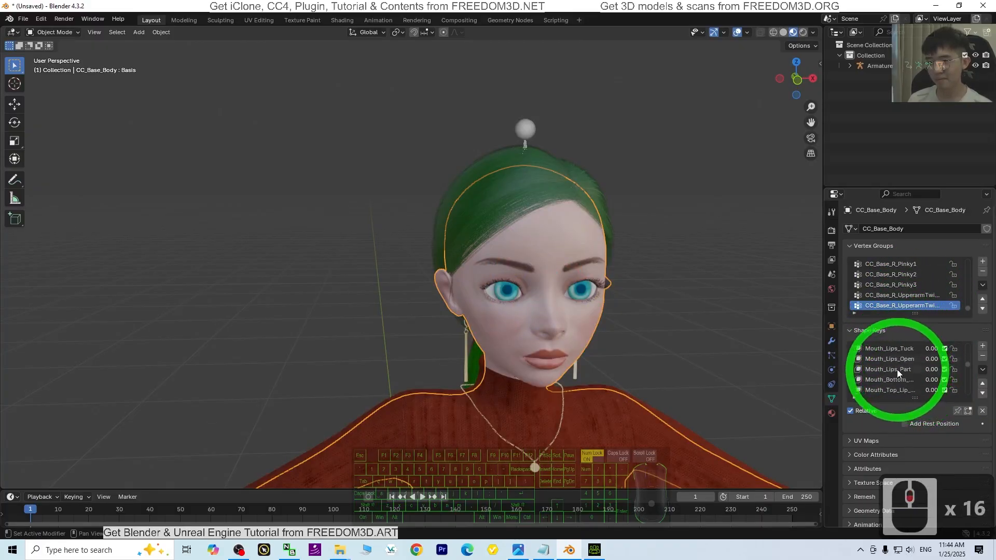
scroll(908, 379, up, 5)
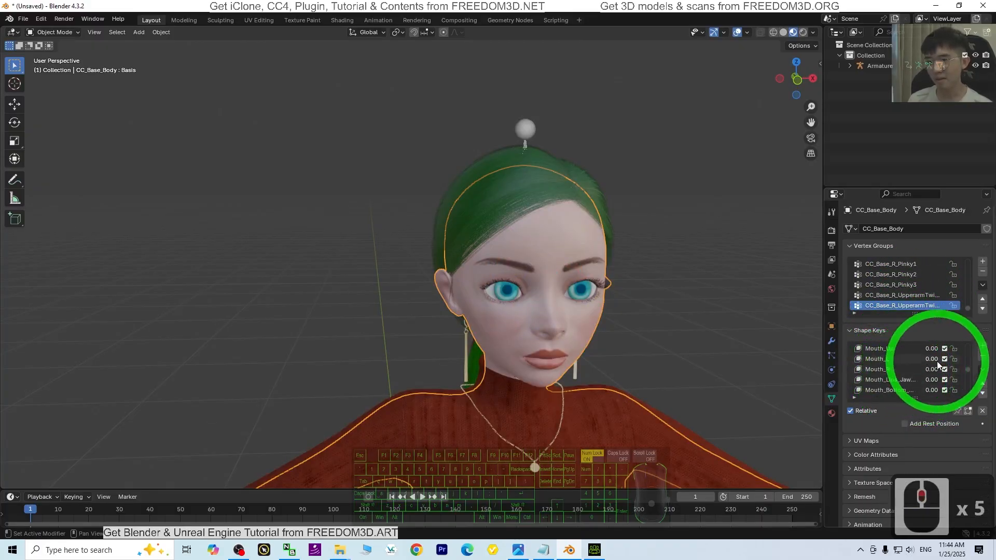
drag(937, 359, 109, 356)
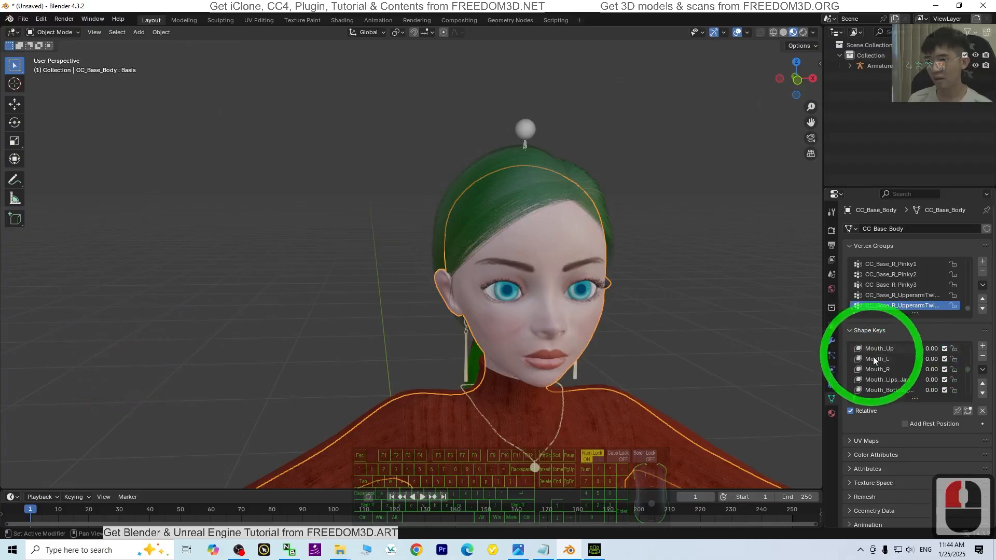
Step: Select the armature and set its viewport display to draw the bones in front of the mesh
scroll(876, 353, up, 1)
scroll(899, 280, up, 3)
scroll(614, 318, up, 3)
scroll(614, 317, down, 3)
middle_drag(688, 356, 641, 351)
click(394, 116)
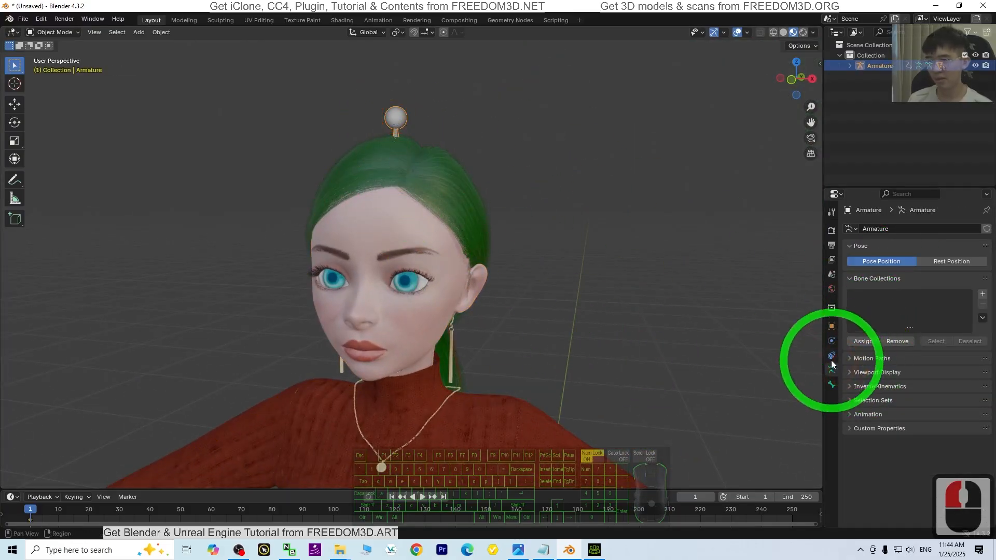
click(833, 386)
click(831, 371)
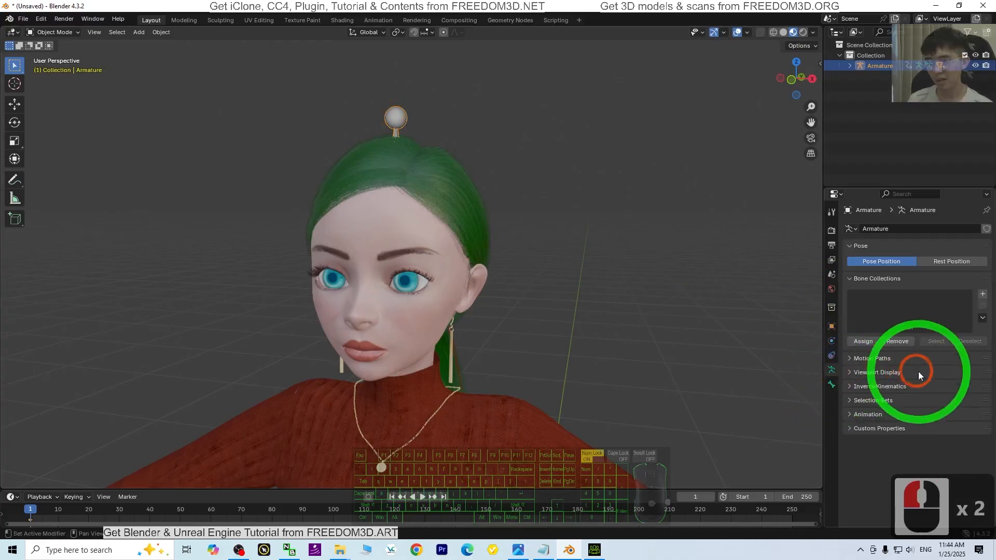
click(915, 374)
click(905, 435)
Step: Display the armature's bones as Stick and bring the face and eye bones into close view
scroll(649, 366, down, 3)
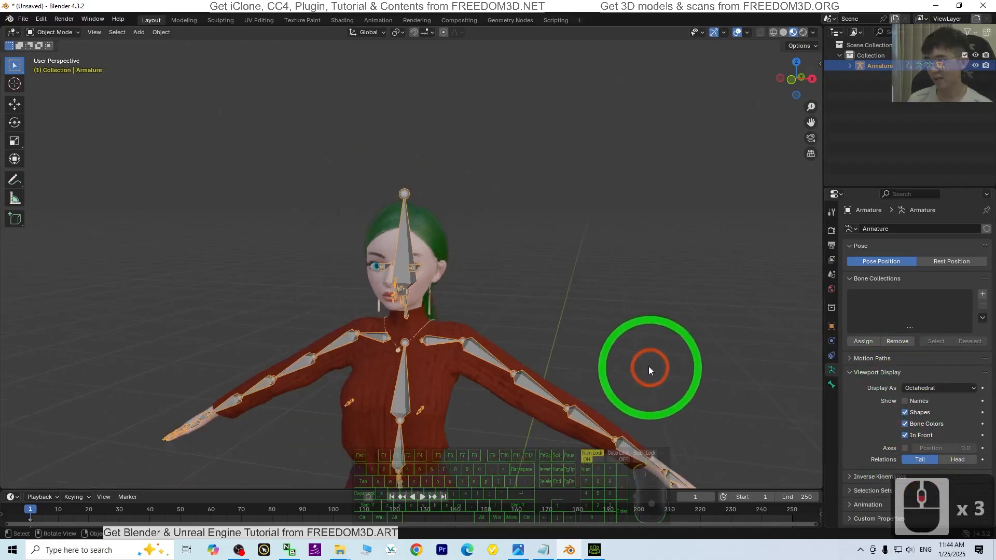
middle_drag(518, 336, 539, 343)
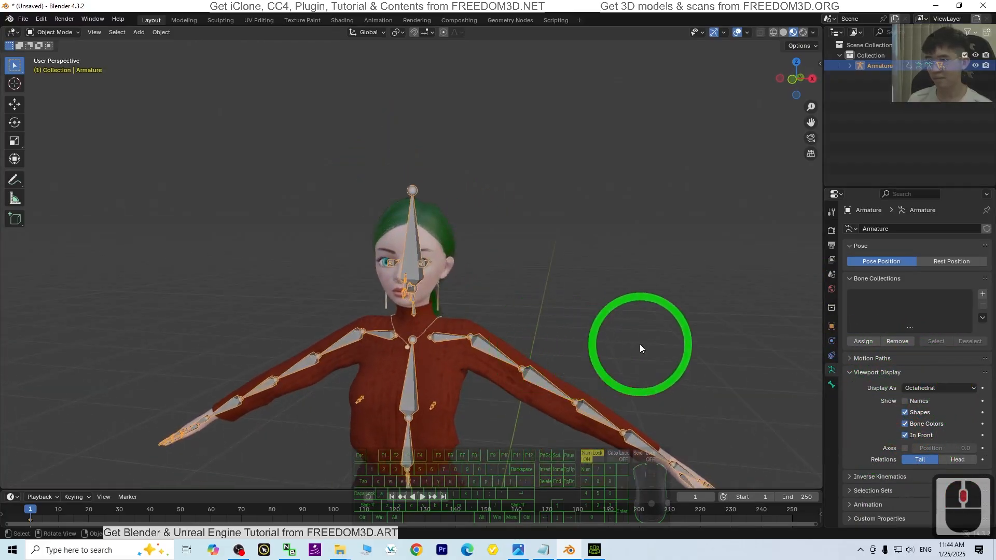
scroll(565, 326, up, 5)
scroll(565, 326, down, 4)
click(939, 389)
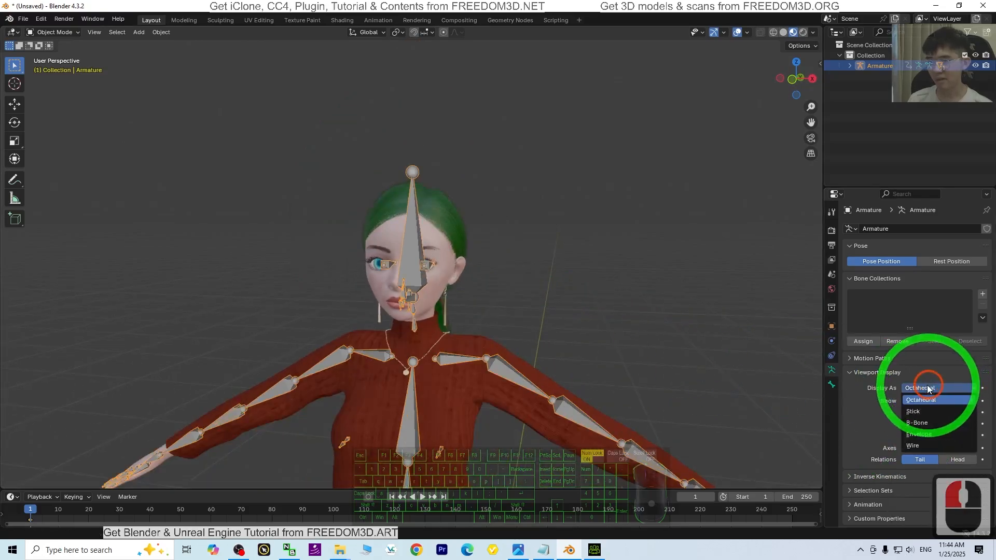
click(916, 413)
scroll(519, 300, up, 3)
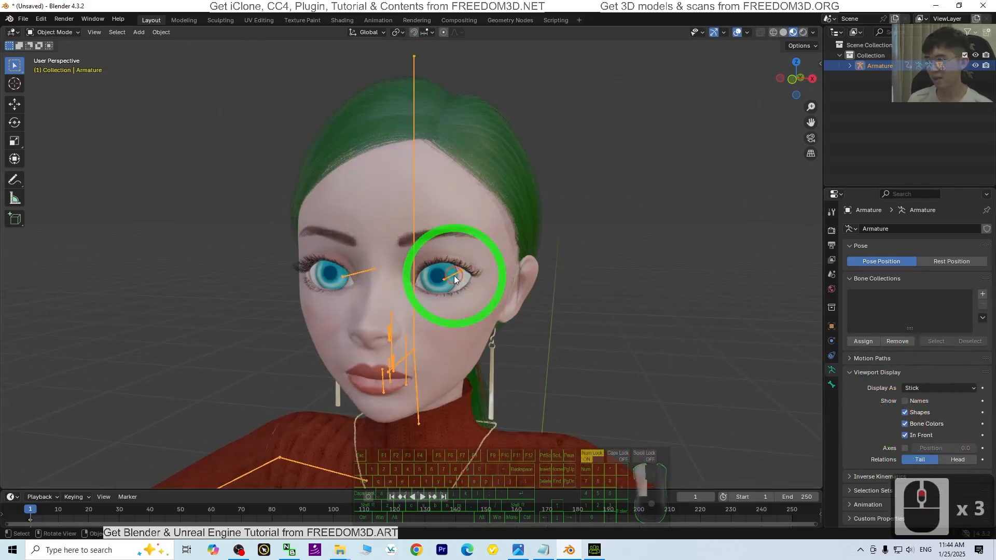
Step: Put the armature in Pose Mode, select the left eye bone and activate the Rotate tool
scroll(384, 233, up, 2)
click(57, 32)
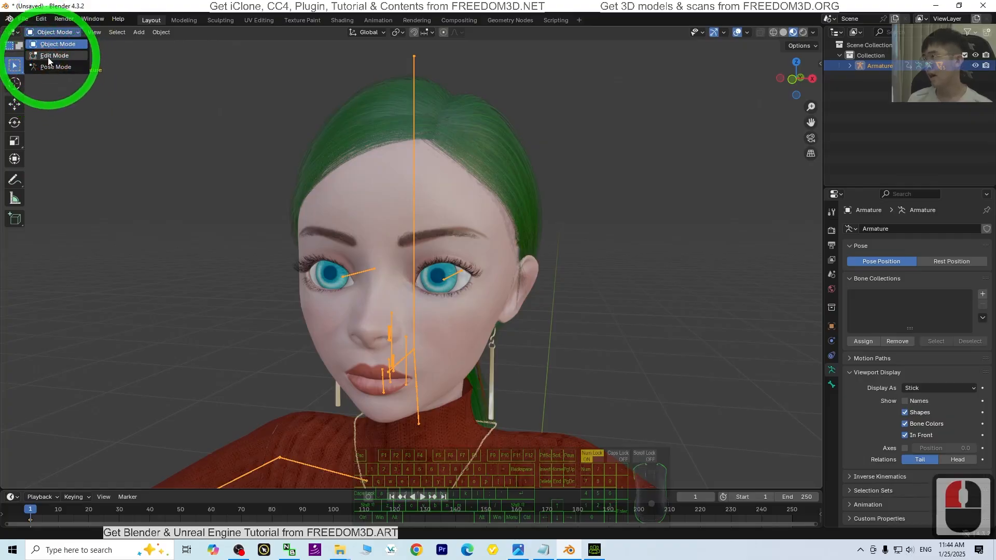
click(51, 68)
click(431, 268)
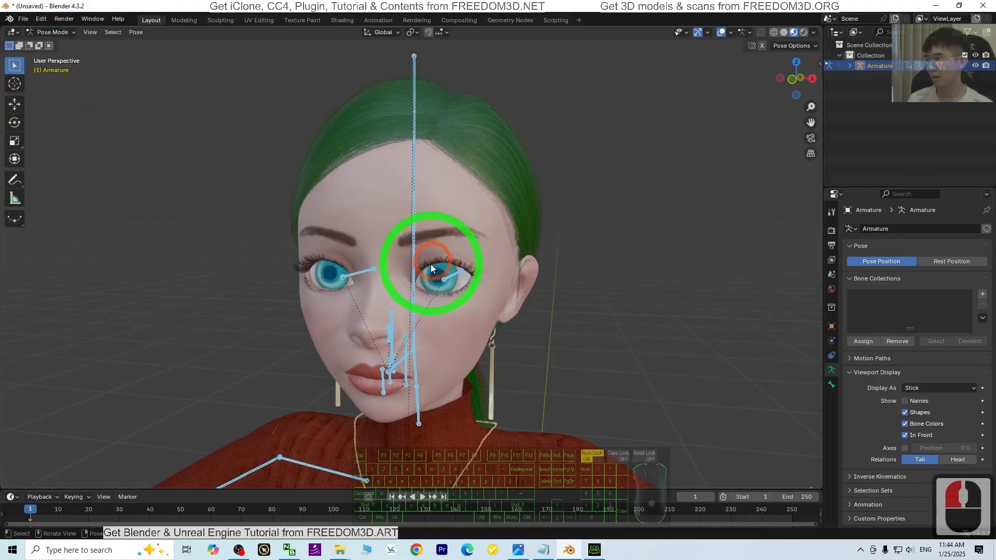
click(448, 279)
click(14, 122)
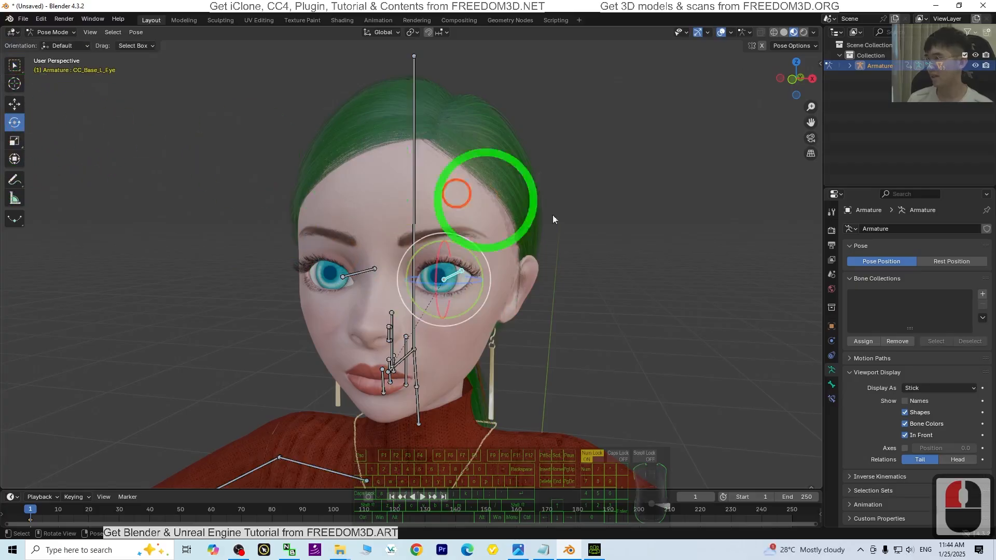
Step: Try rotating the left eye bone to turn the eye, undoing the rotation
scroll(537, 294, up, 2)
scroll(493, 297, down, 1)
drag(493, 296, 2, 324)
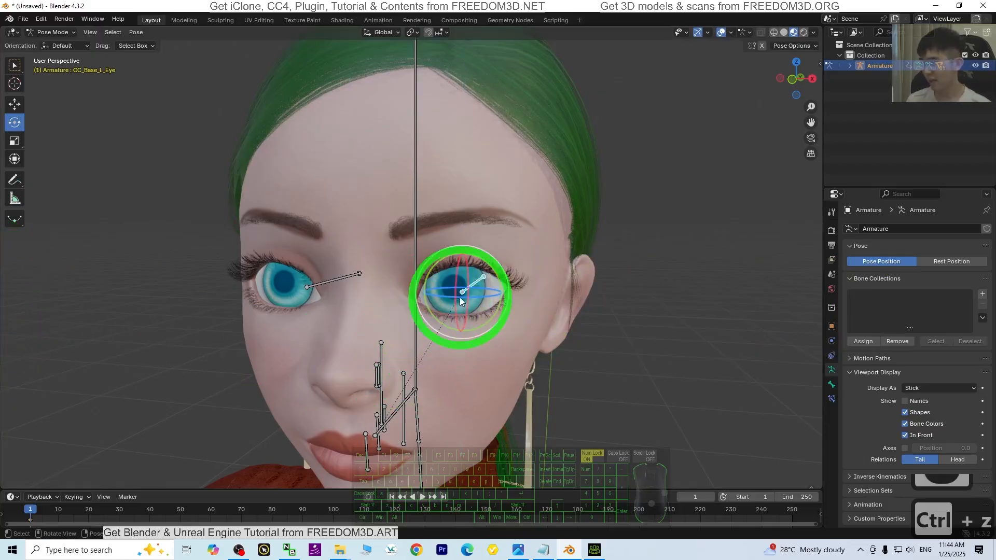
drag(487, 297, 534, 295)
key(ctrl+z)
Step: Show the bone names in the armature's viewport display and bring the mouth and jaw bones into close view
middle_drag(424, 338, 406, 381)
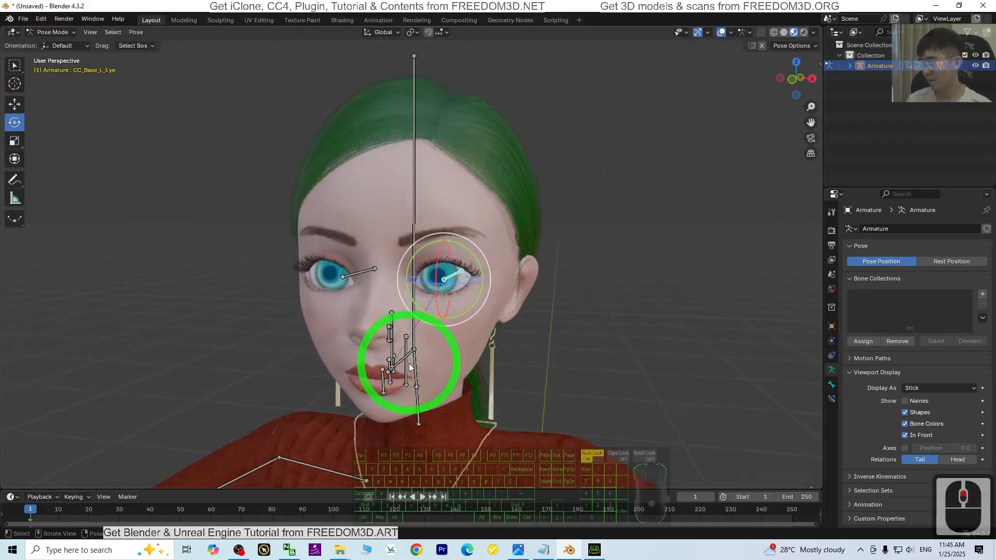
middle_drag(466, 390, 435, 387)
middle_drag(316, 361, 359, 318)
shift+middle_drag(359, 318, 363, 291)
scroll(371, 319, up, 2)
shift+middle_drag(363, 290, 396, 248)
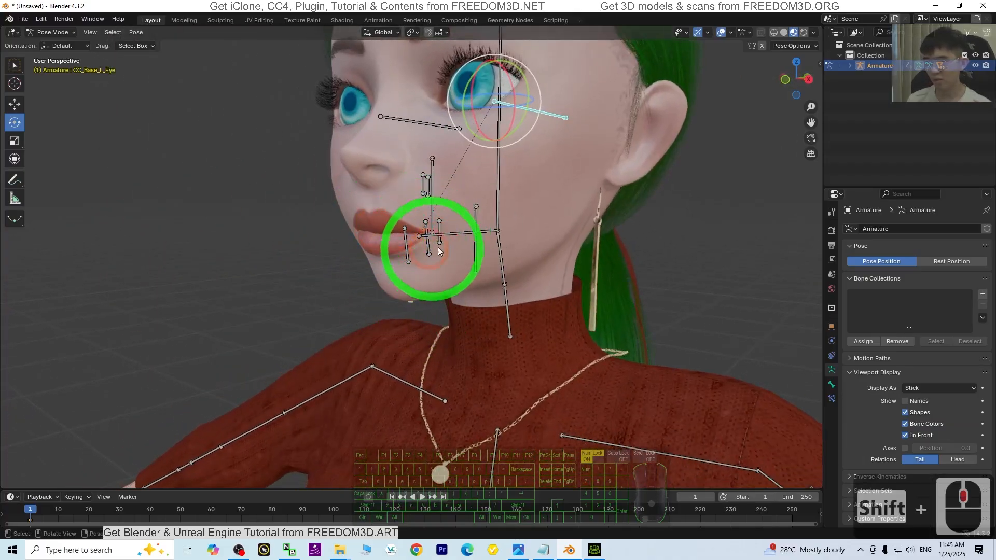
click(905, 400)
scroll(656, 322, up, 2)
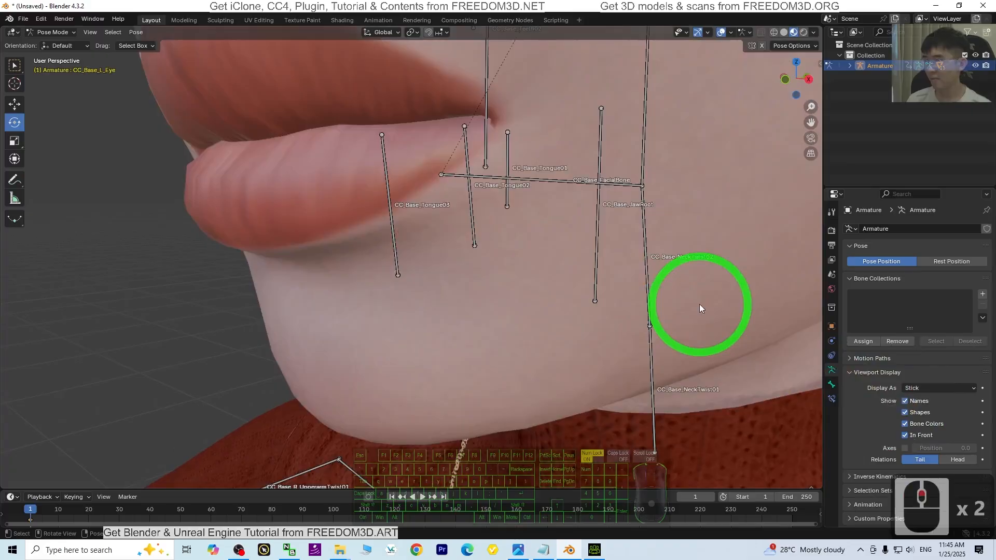
Step: Try opening the character's mouth by rotating the CC_Base_JawRoot bone
click(598, 232)
scroll(569, 160, down, 4)
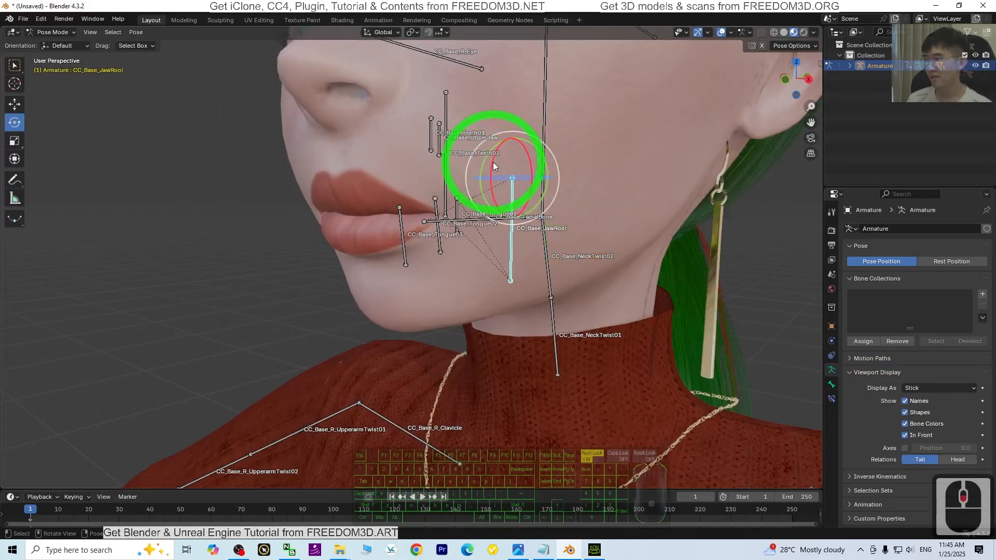
drag(492, 162, 493, 167)
scroll(517, 199, down, 4)
scroll(425, 210, up, 5)
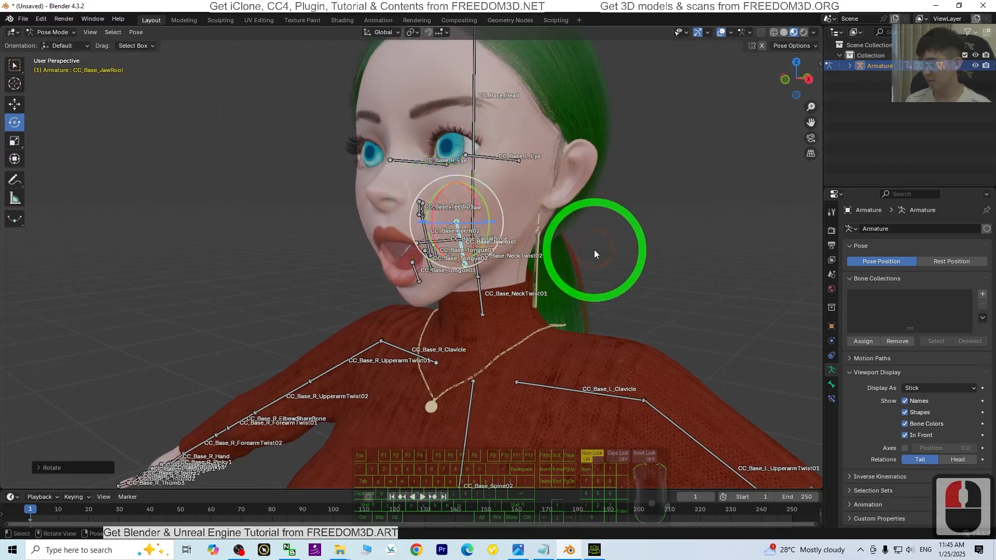
scroll(586, 259, down, 6)
scroll(585, 267, down, 2)
Step: Try rotating the CC_Base_L_UpperarmTwist01 bone, undoing the rotation
middle_drag(560, 376, 608, 377)
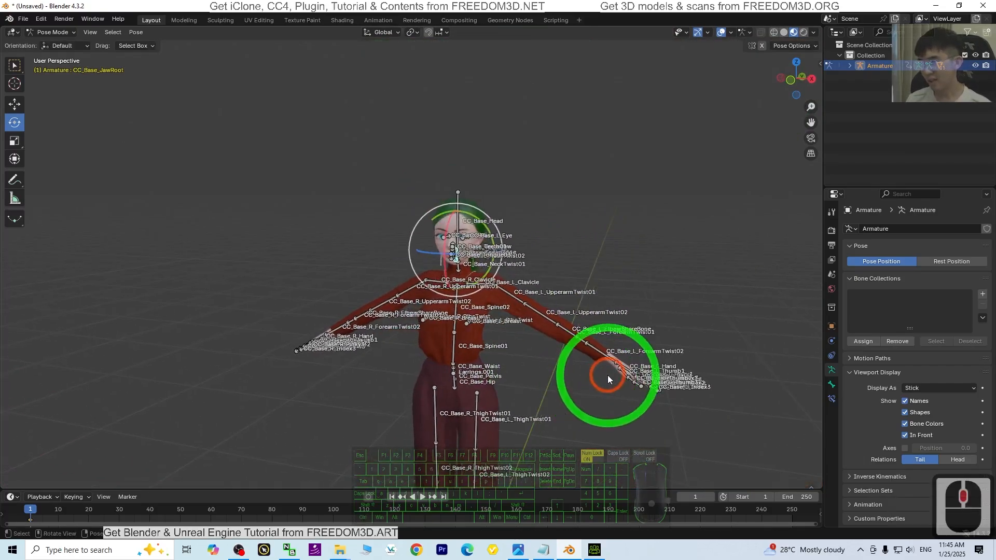
scroll(728, 347, up, 3)
click(616, 337)
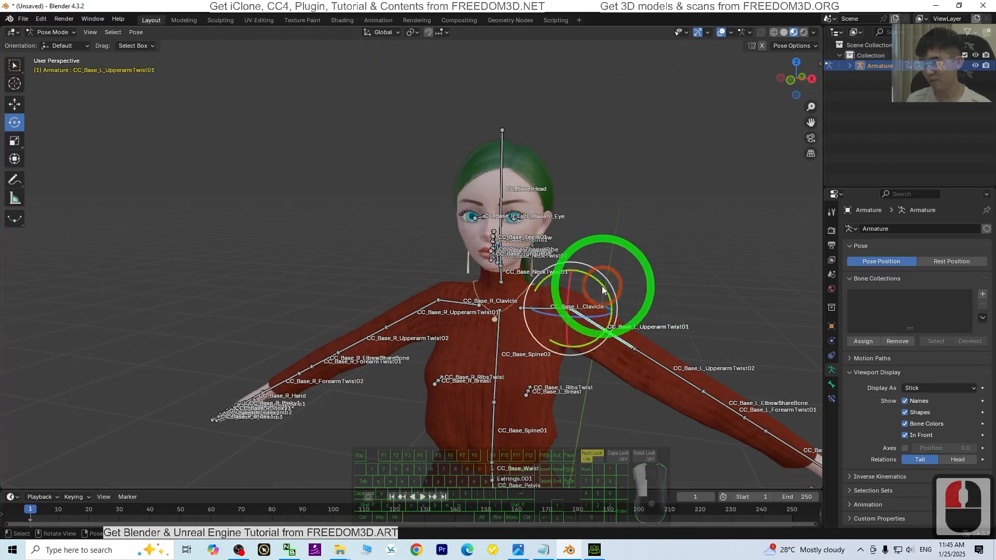
drag(600, 285, 588, 269)
key(ctrl+z)
Step: Select the CC_Base_L_Upperarm bone and try raising the whole left arm, undoing the rotation
scroll(755, 334, up, 2)
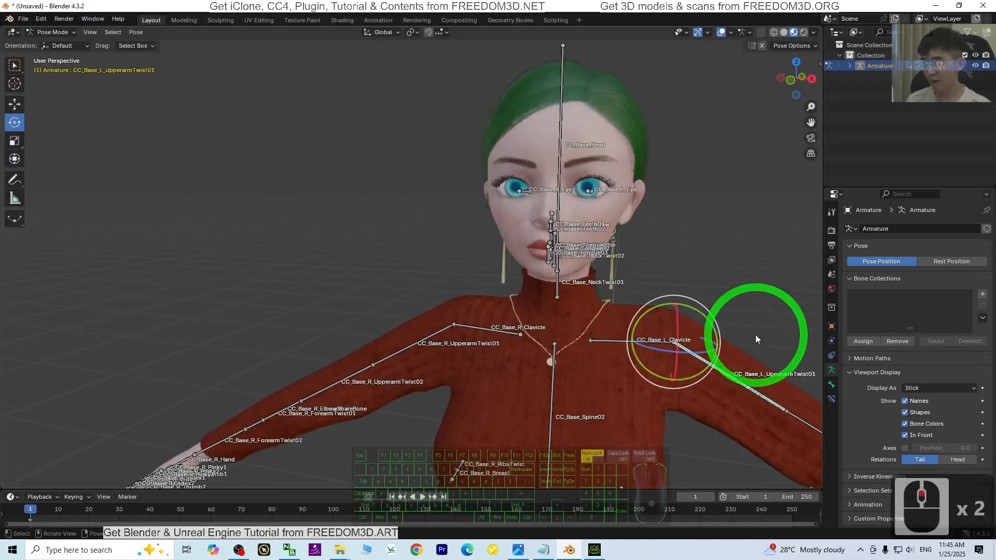
shift+middle_drag(753, 336, 493, 264)
scroll(546, 313, up, 2)
click(403, 336)
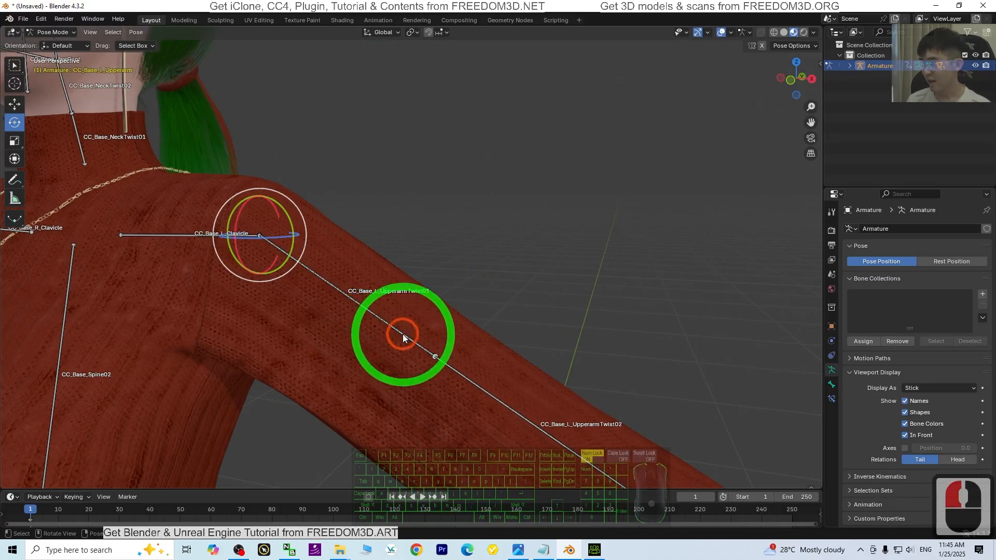
drag(289, 222, 282, 199)
scroll(282, 200, down, 6)
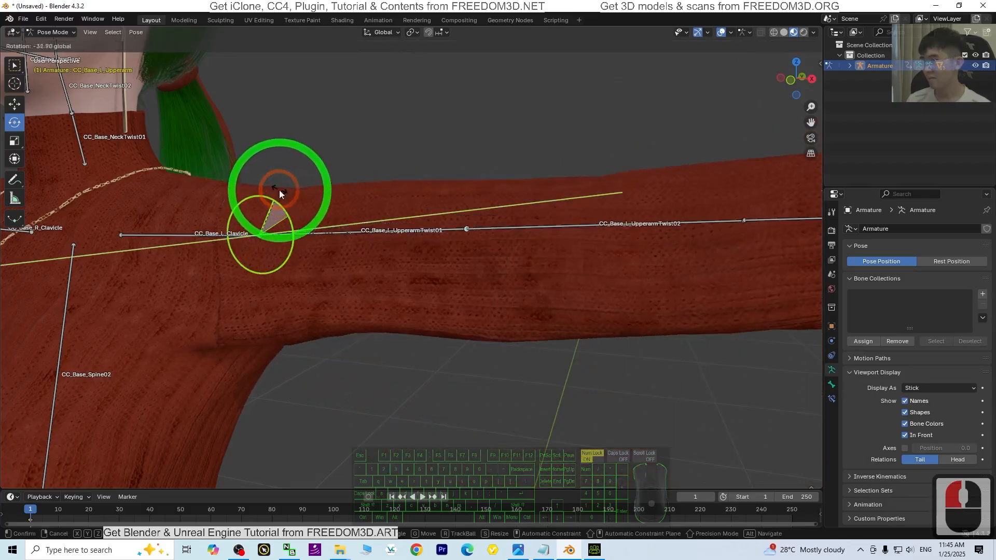
key(ctrl+z)
drag(427, 259, 411, 211)
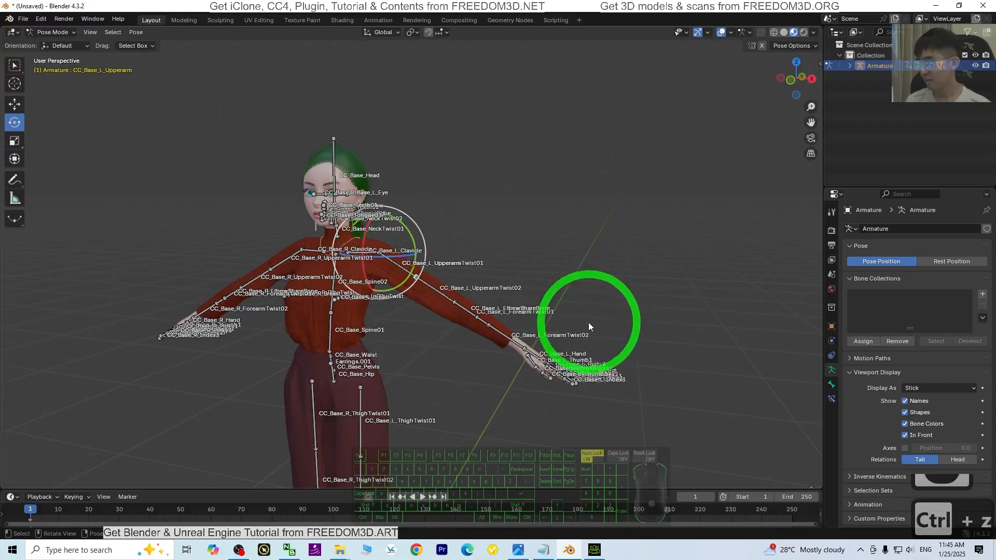
Step: Try rotating the left forearm at the elbow with the CC_Base_L_ForearmTwist01 bone, undoing each attempt
scroll(623, 332, up, 3)
click(518, 361)
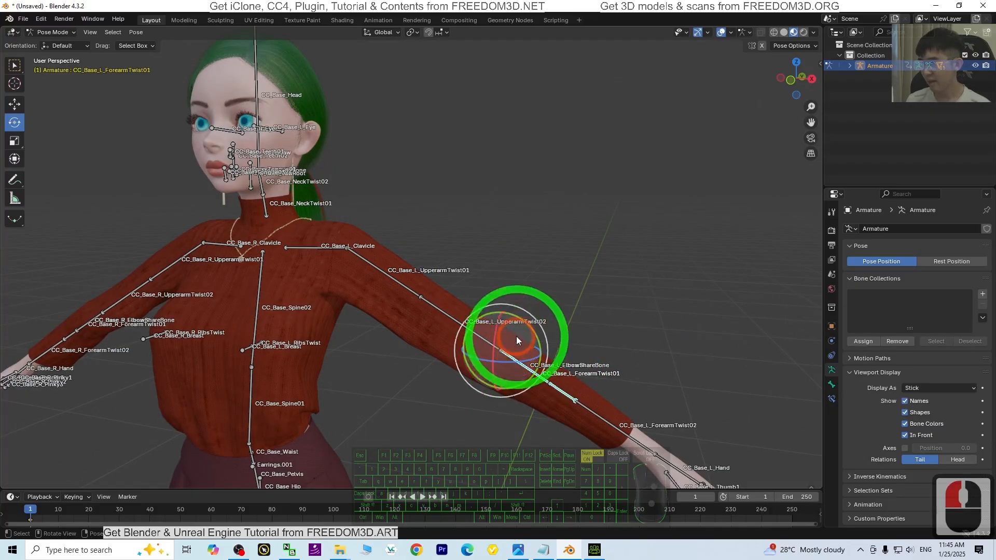
mouse_move(509, 362)
mouse_down()
mouse_move(469, 367)
mouse_move(509, 367)
mouse_move(492, 364)
mouse_up()
key(ctrl+z)
click(520, 364)
key(ctrl+z)
click(520, 365)
key(ctrl+z)
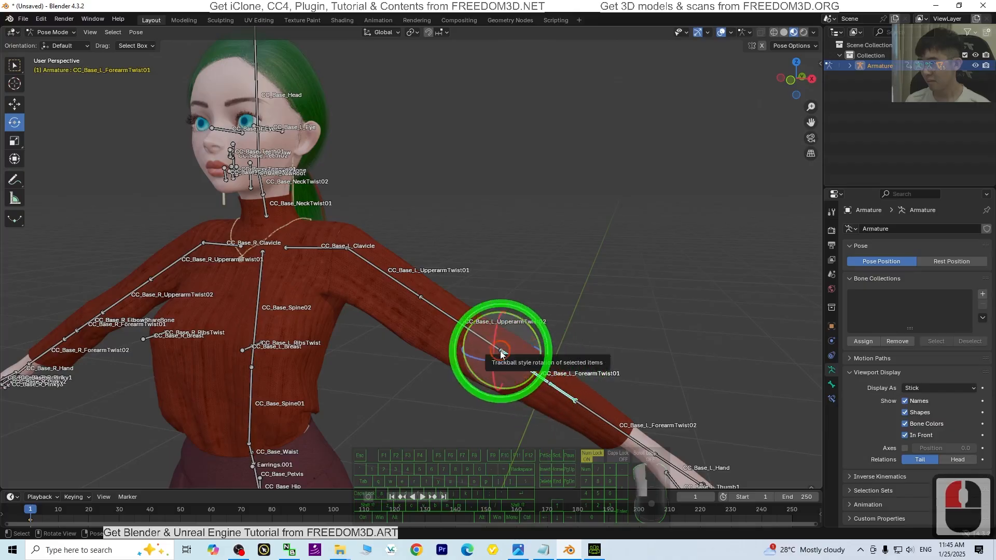
drag(523, 360, 494, 363)
key(ctrl+z)
Step: Display the armature's bones as Octahedral and bring the left elbow into close view
middle_drag(613, 372, 597, 311)
click(918, 388)
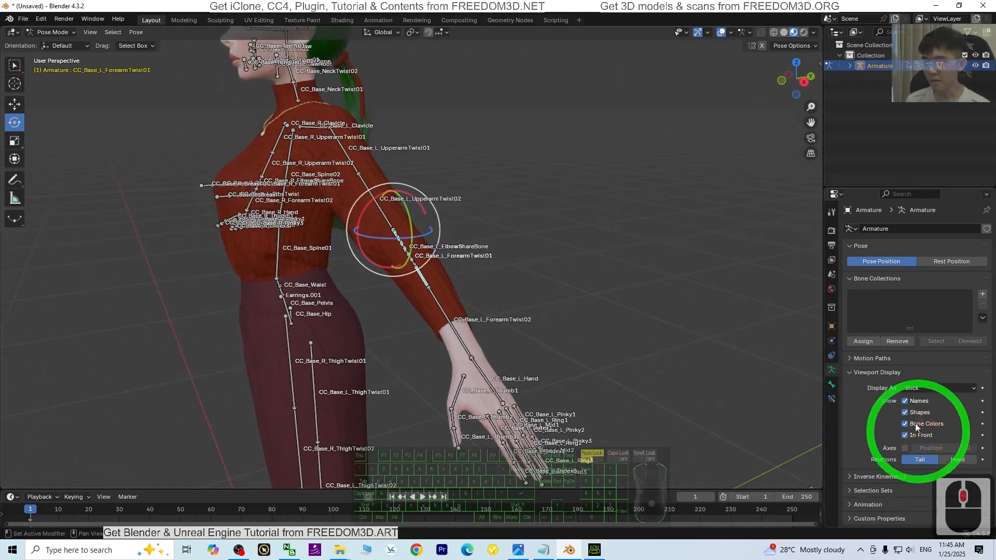
click(919, 400)
scroll(626, 393, up, 2)
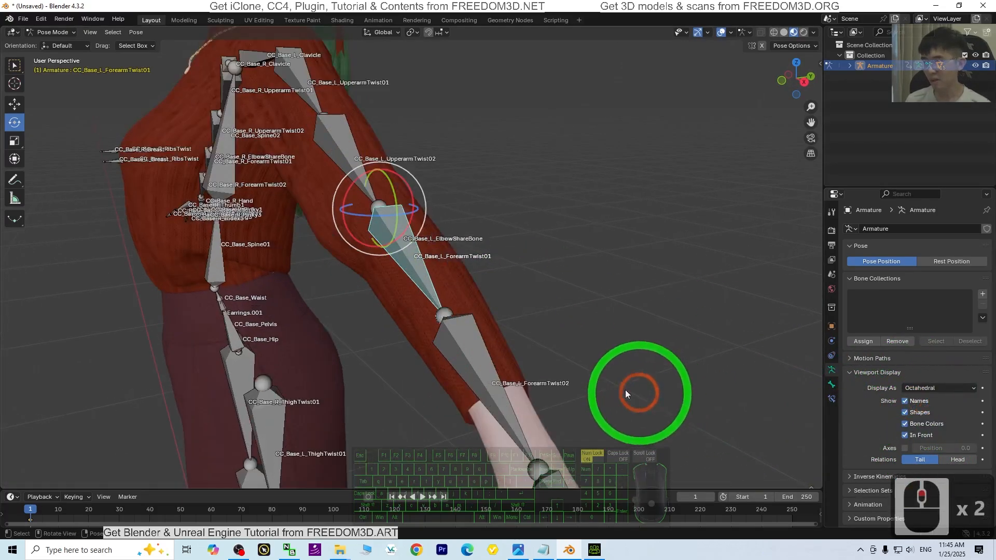
Step: Select the CC_Base_L_Forearm bone that overlaps the twist bone and try bending the elbow
click(415, 260)
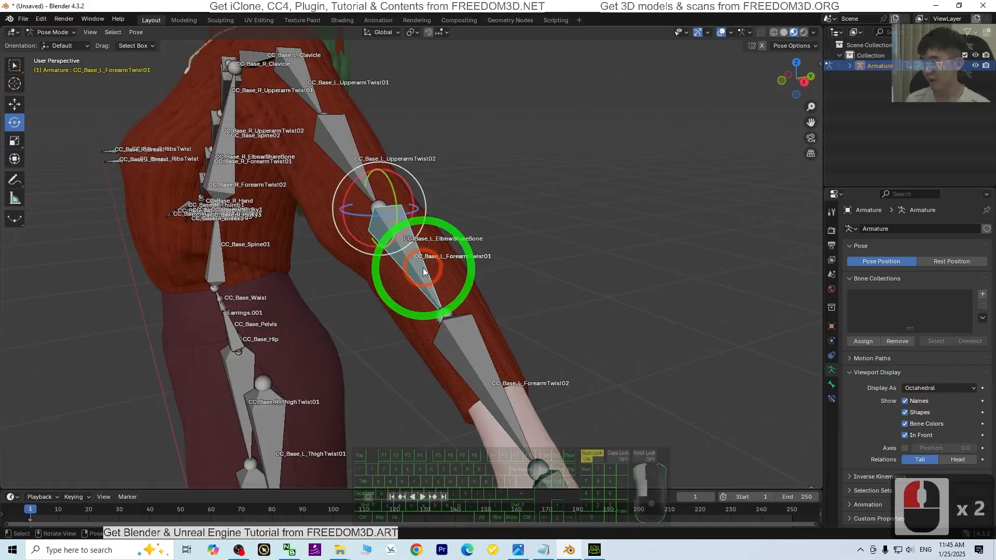
click(424, 268)
mouse_move(412, 213)
mouse_down()
mouse_move(370, 218)
mouse_move(410, 217)
mouse_up()
scroll(512, 298, down, 4)
Step: Hide the bone names in the armature's viewport display
middle_drag(544, 386, 570, 385)
scroll(652, 383, up, 3)
click(897, 404)
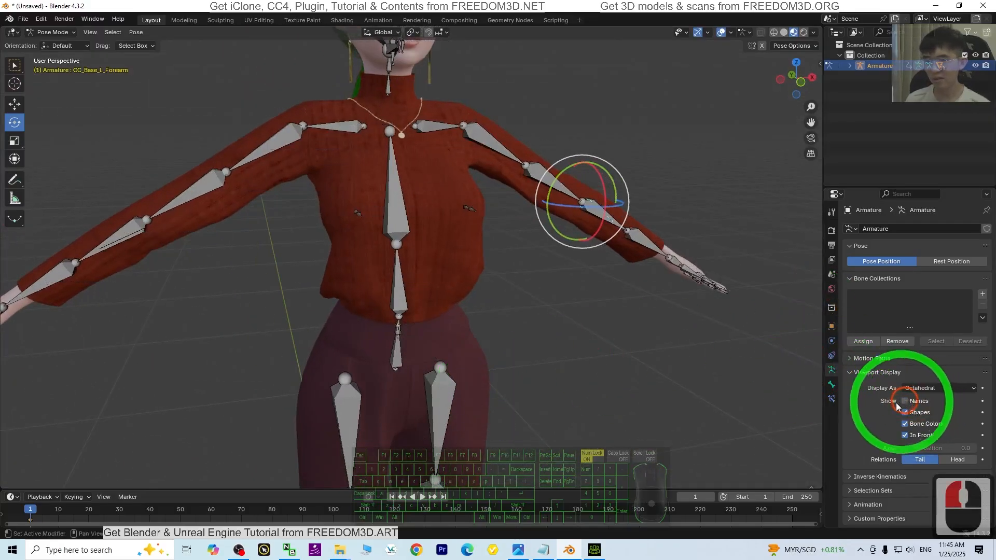
scroll(615, 359, down, 6)
scroll(504, 255, up, 5)
shift+middle_drag(627, 150, 655, 235)
middle_drag(681, 295, 580, 541)
Step: Switch to Character Creator 4, view the original character in the maximized window, and return to Blender
click(595, 554)
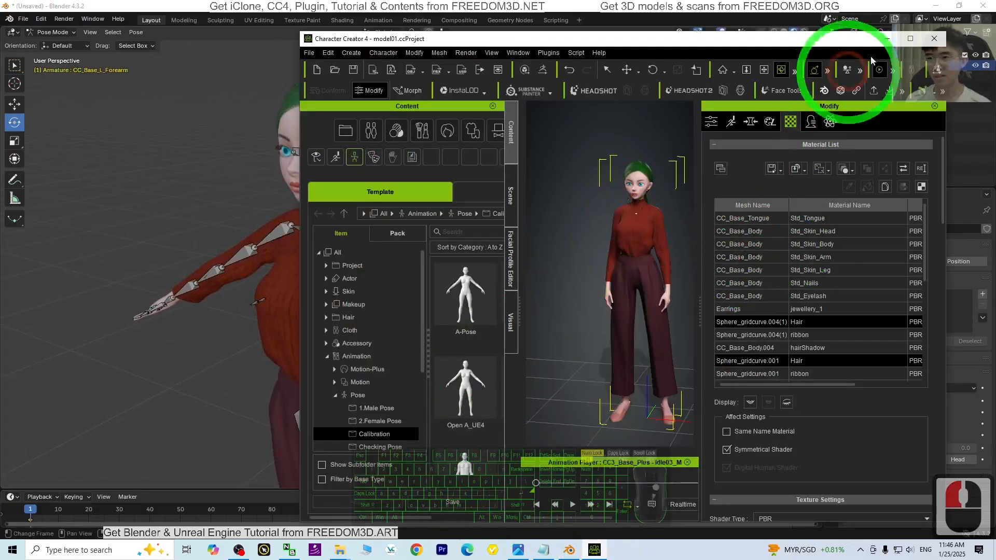
click(910, 39)
scroll(507, 258, up, 9)
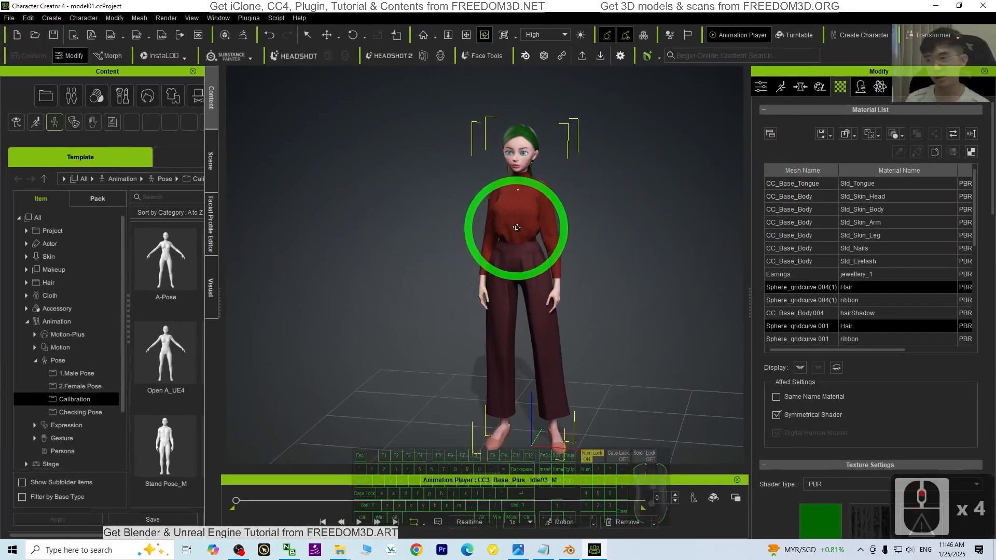
click(937, 6)
Step: Stop drawing the bones in front of the mesh and return the armature to Object Mode
middle_drag(445, 207, 404, 356)
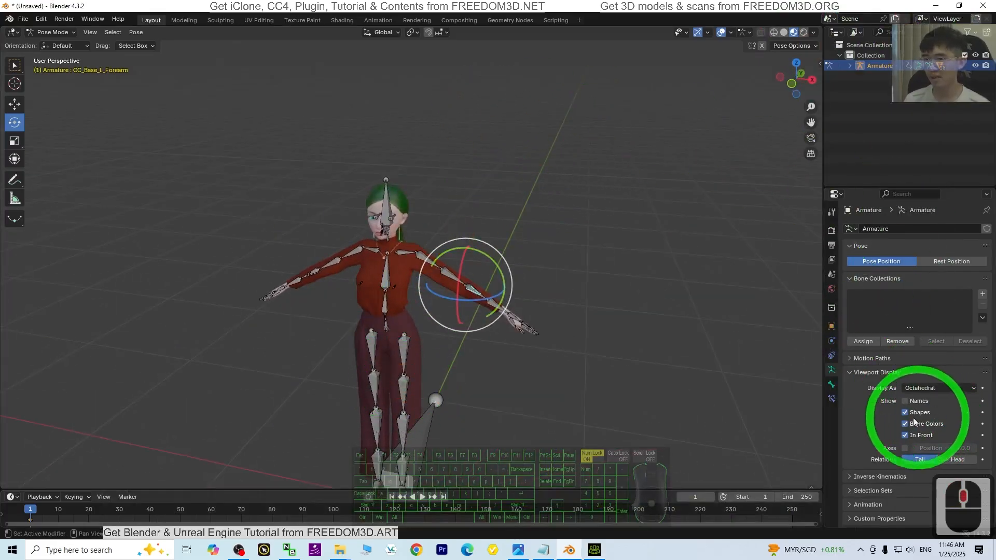
click(905, 435)
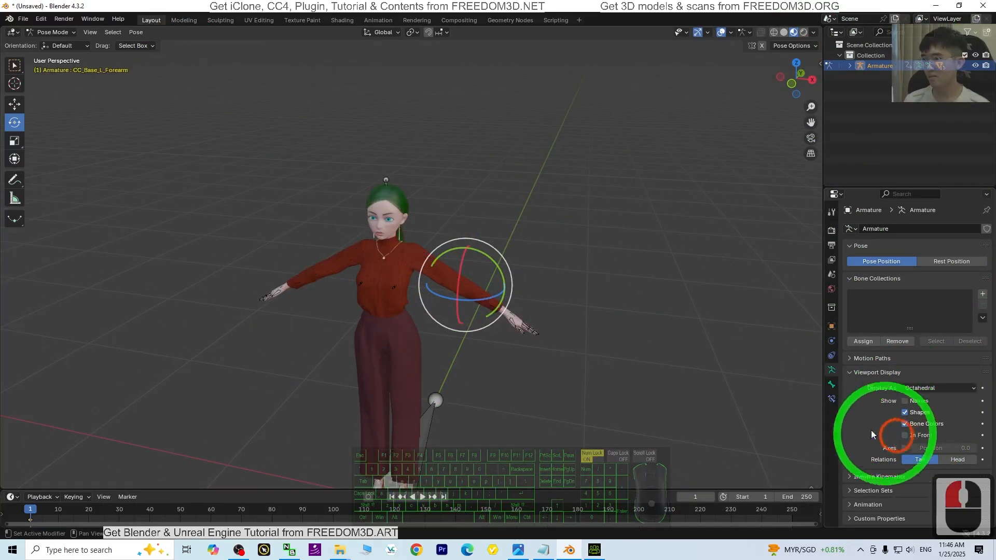
scroll(509, 204, up, 5)
click(54, 32)
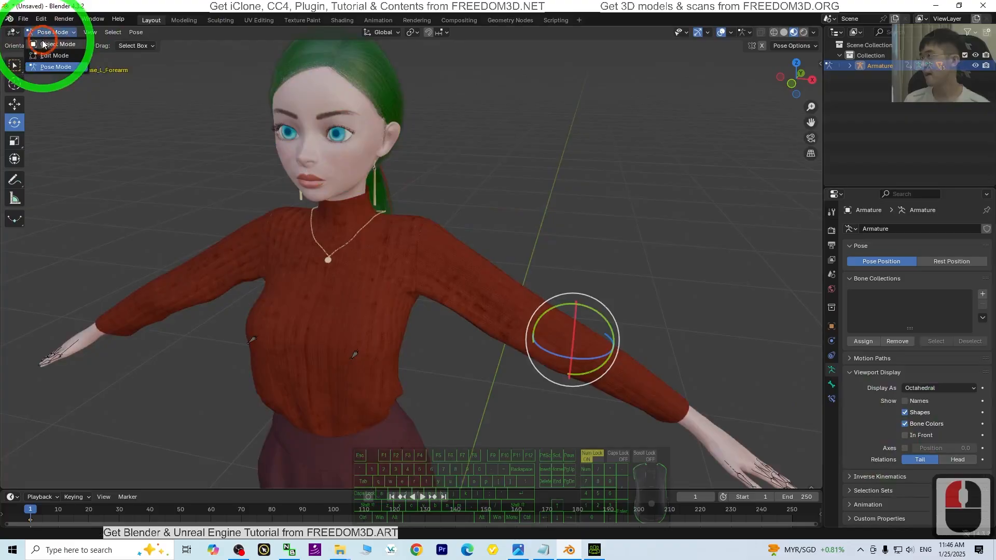
click(52, 44)
scroll(397, 113, down, 5)
middle_drag(348, 344, 395, 271)
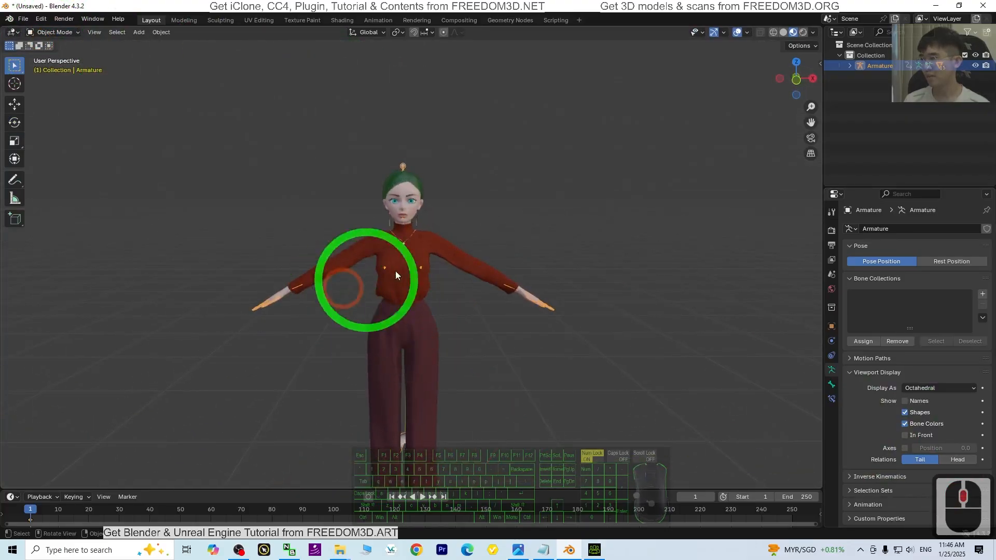
scroll(598, 194, up, 6)
middle_drag(599, 195, 596, 321)
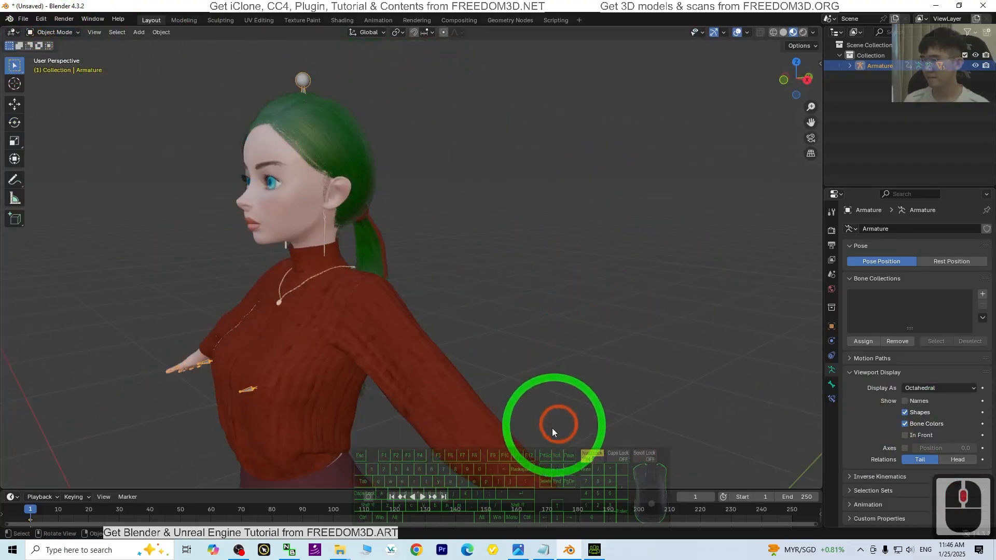
Step: View the From Creepy to Cute cover image, then inspect the imported character in Blender from the front side
click(517, 553)
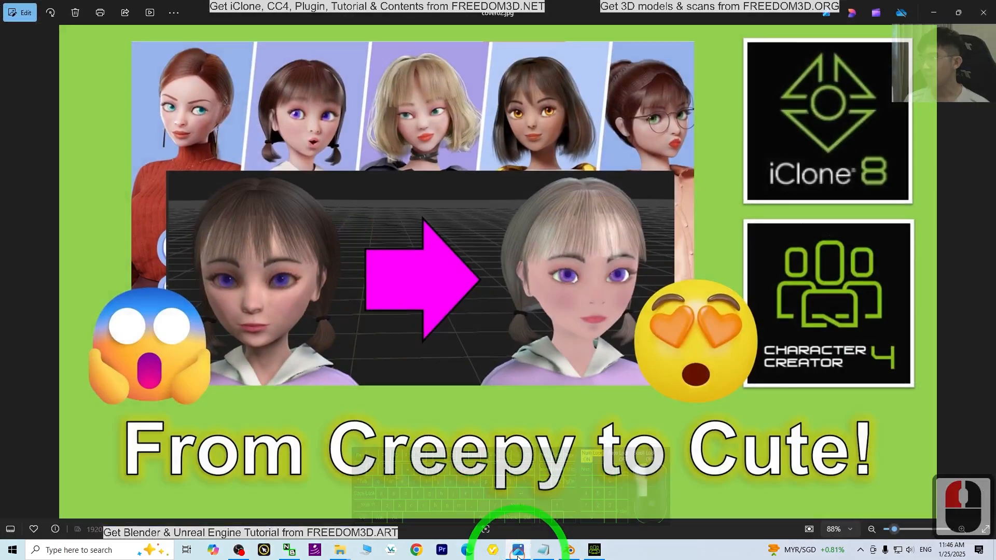
click(518, 554)
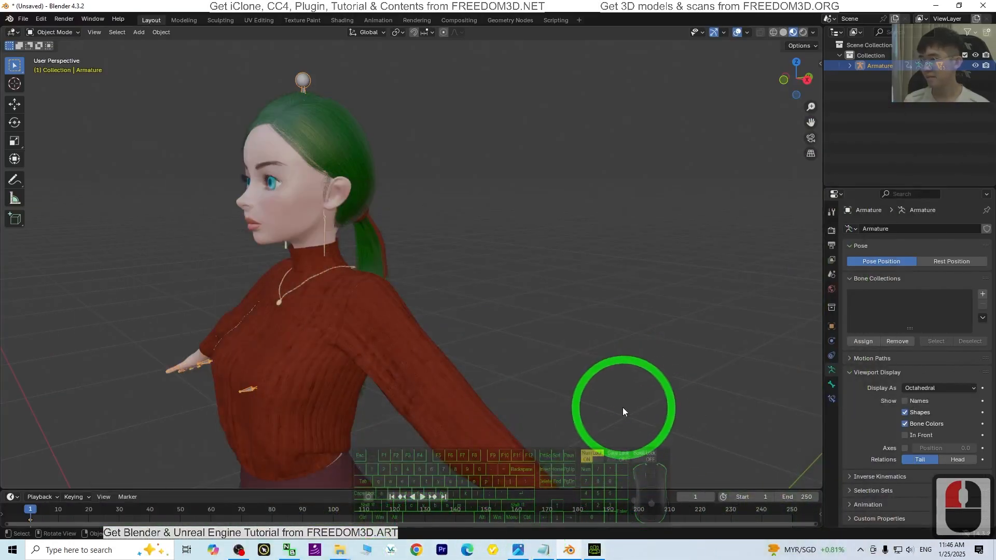
middle_drag(622, 407, 568, 425)
scroll(514, 334, up, 2)
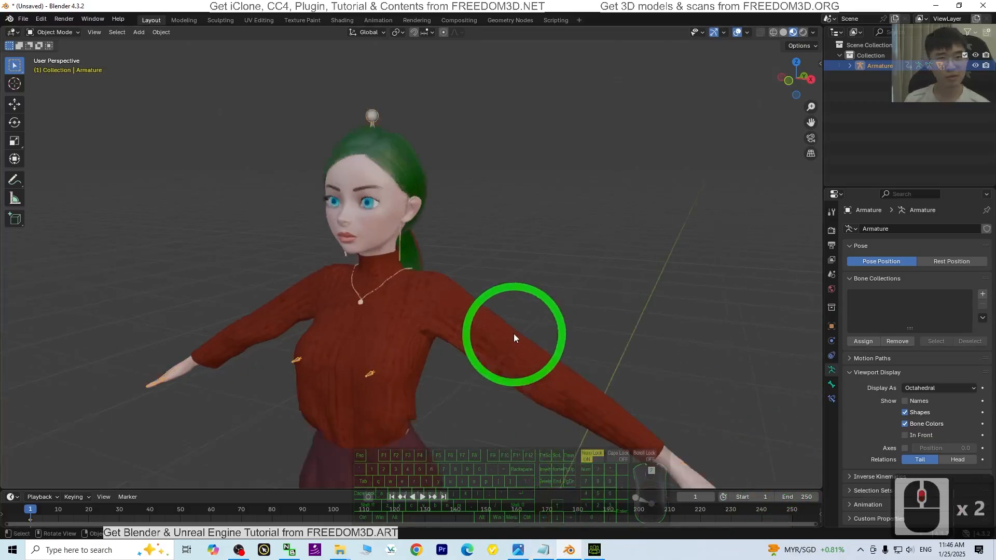
Step: Examine the original character up close from several angles in Character Creator 4 and switch back to Blender
click(595, 551)
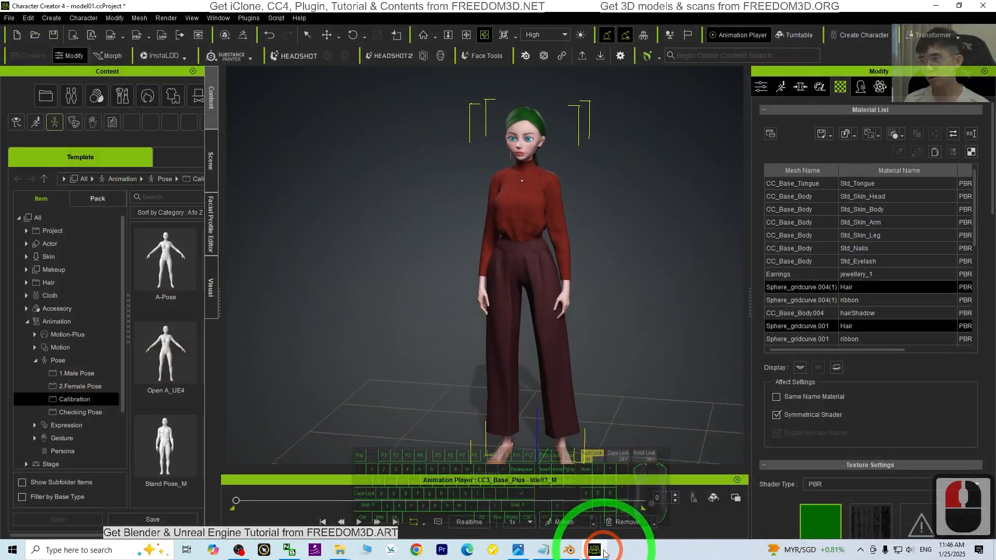
click(625, 178)
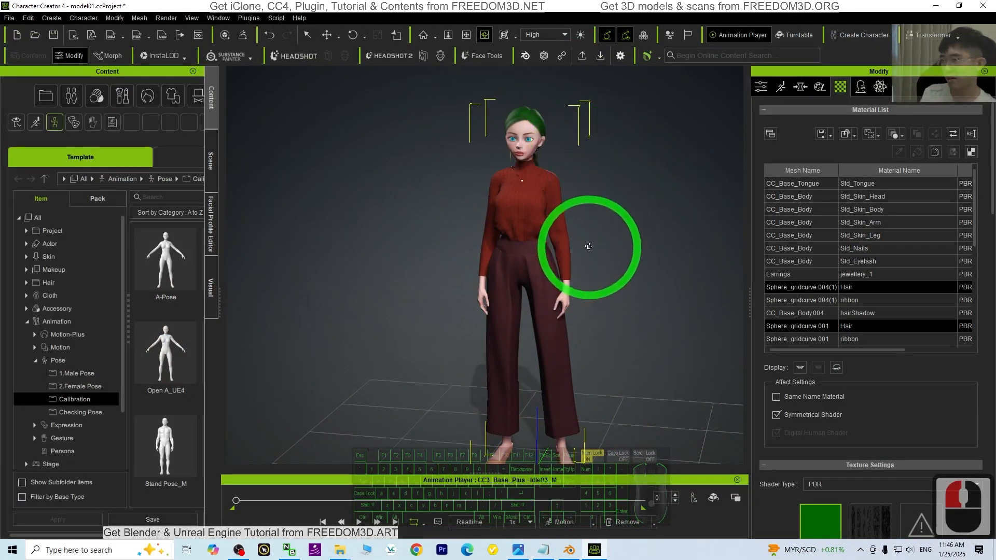
scroll(590, 165, up, 14)
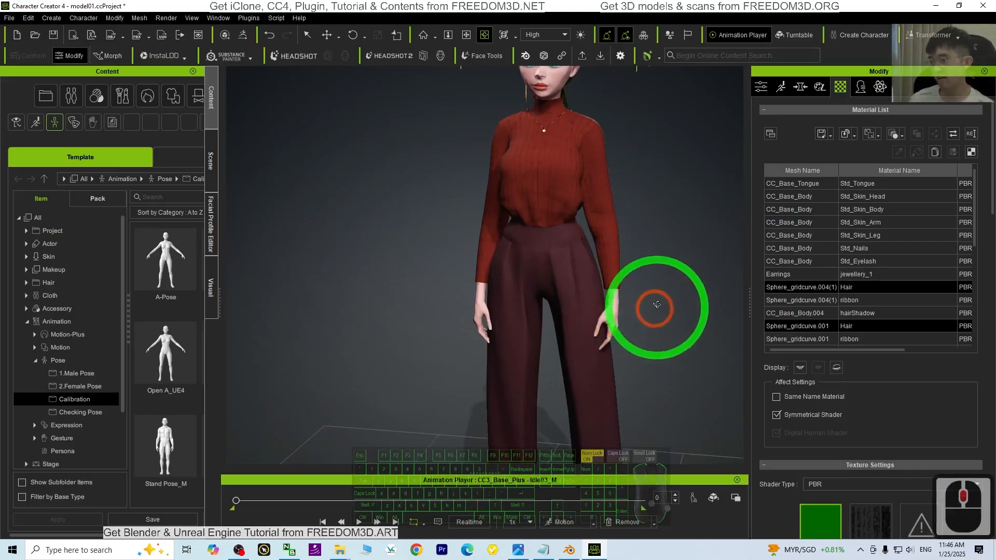
key(x)
drag(680, 200, 609, 409)
key(c)
drag(609, 409, 562, 338)
click(568, 548)
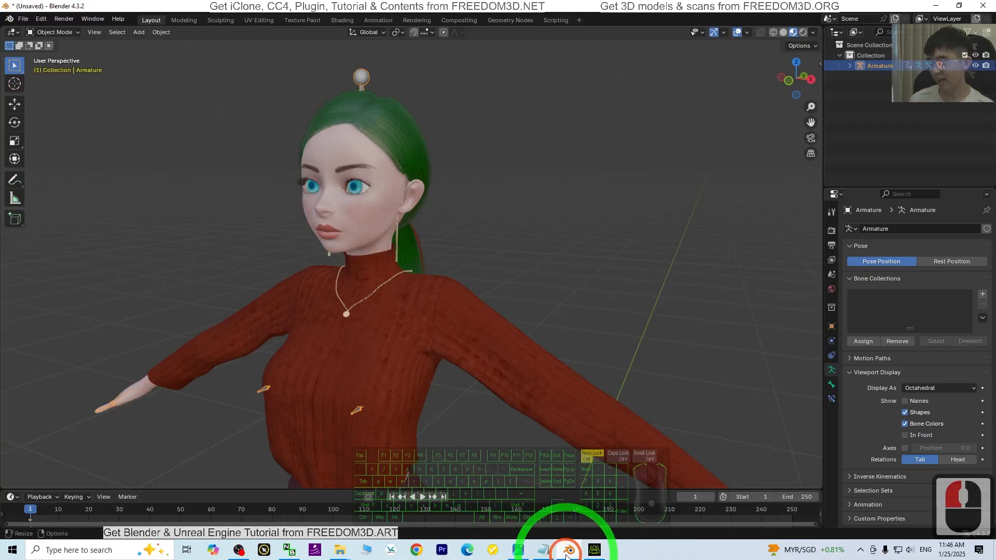
Step: Examine the imported character's head and upper body in Blender up close and from several angles
scroll(496, 252, up, 2)
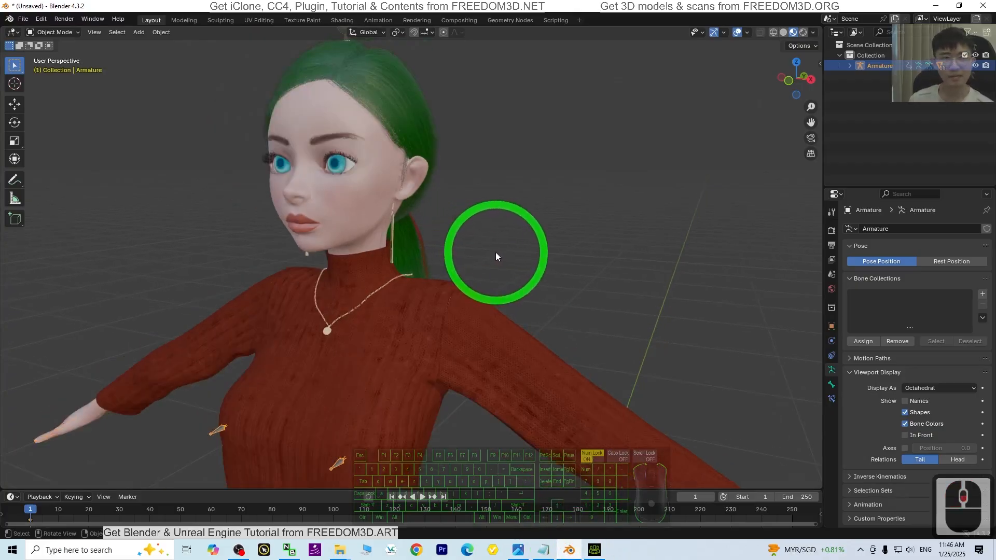
middle_drag(391, 210, 491, 308)
scroll(488, 295, down, 1)
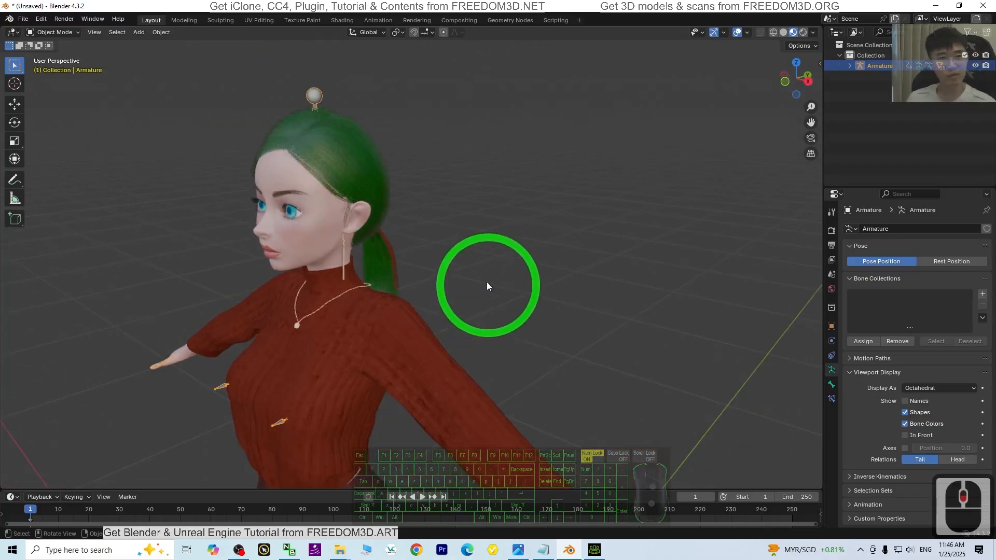
scroll(487, 281, up, 2)
shift+middle_drag(389, 284, 528, 302)
scroll(585, 314, down, 3)
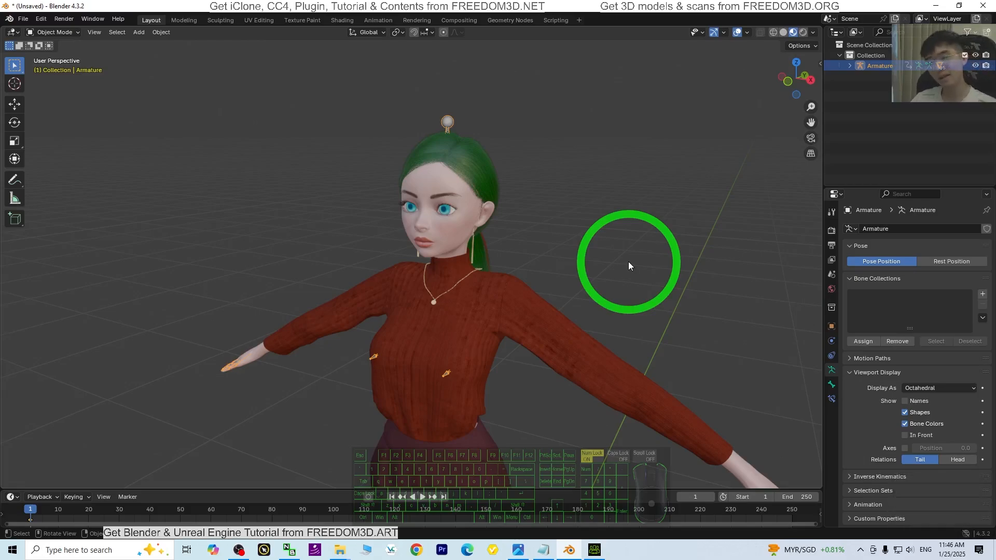
middle_drag(598, 264, 634, 556)
Step: Switch to Character Creator 4 and frame the original character's head and shoulders for comparison with the imported version
click(594, 551)
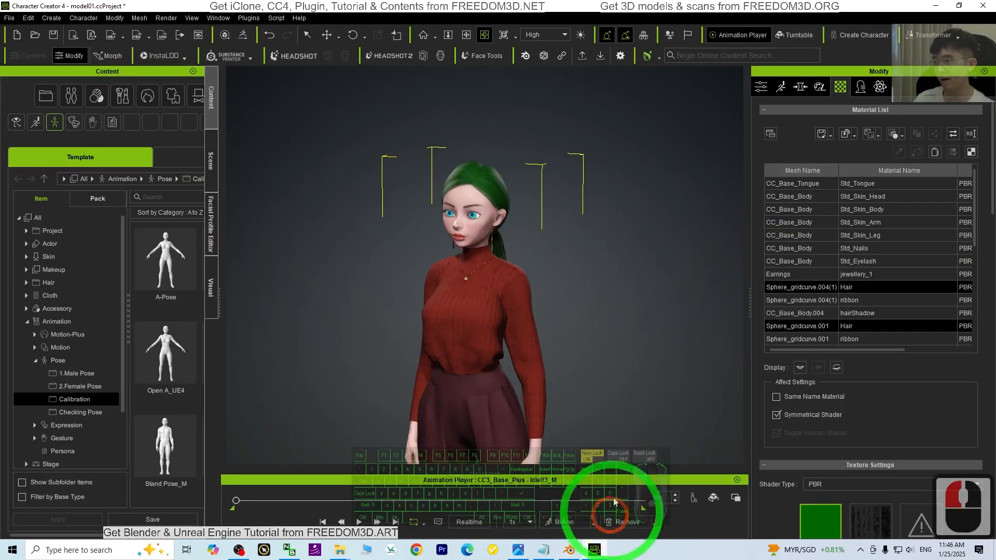
scroll(555, 257, up, 15)
scroll(557, 249, up, 3)
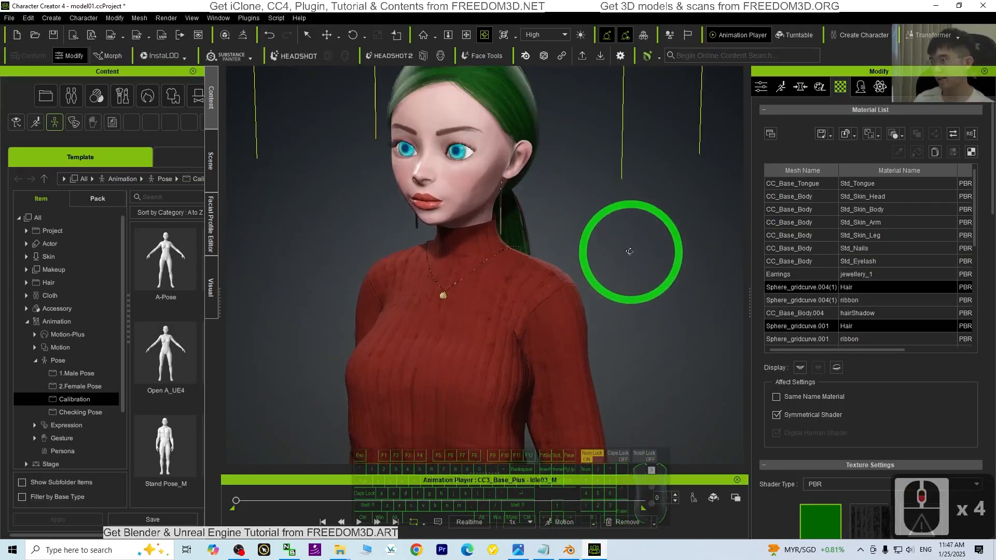
middle_drag(597, 197, 612, 300)
key(c)
drag(443, 367, 568, 515)
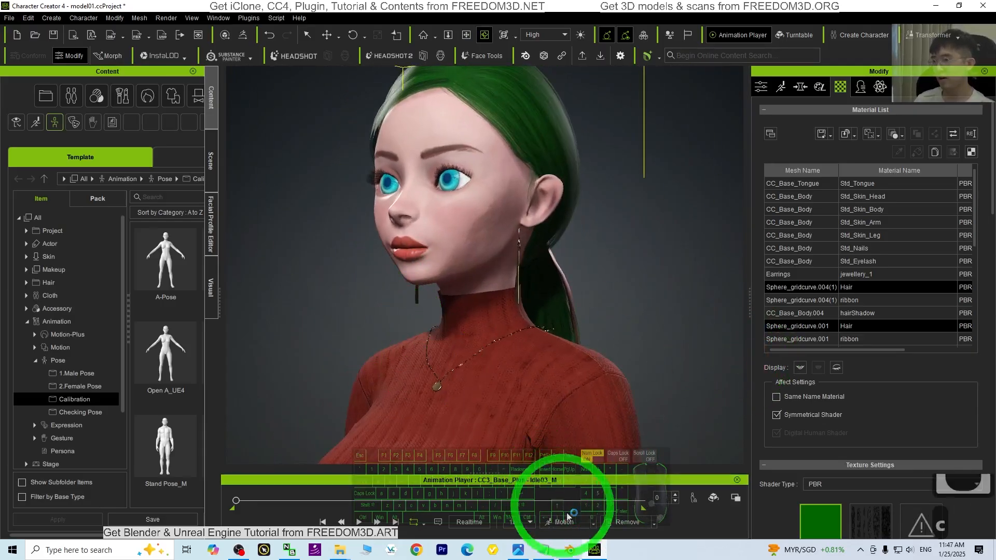
Step: Return to Blender and view the imported character's face, hair and jewellery up close from a matching angle
click(570, 552)
scroll(630, 181, up, 5)
scroll(693, 201, down, 2)
shift+middle_drag(693, 201, 608, 335)
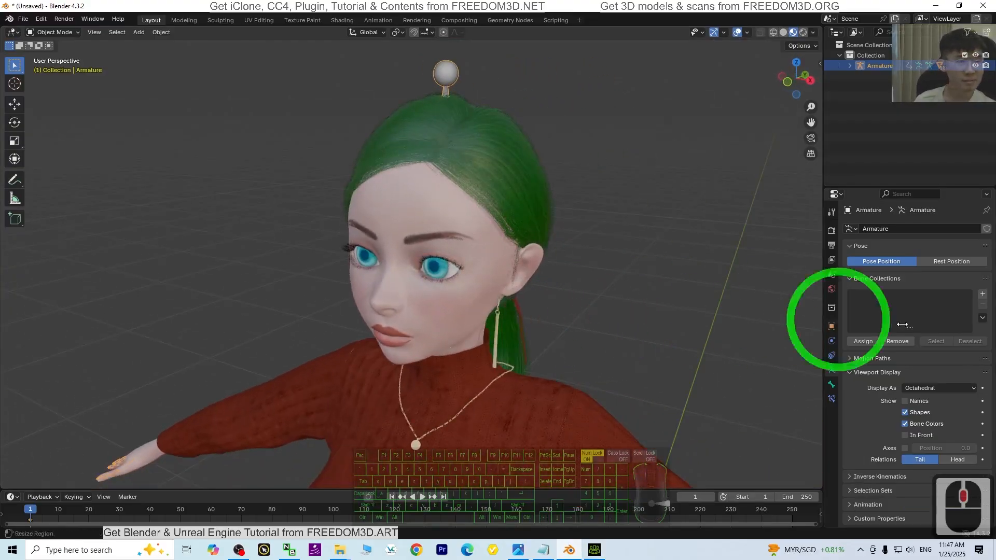